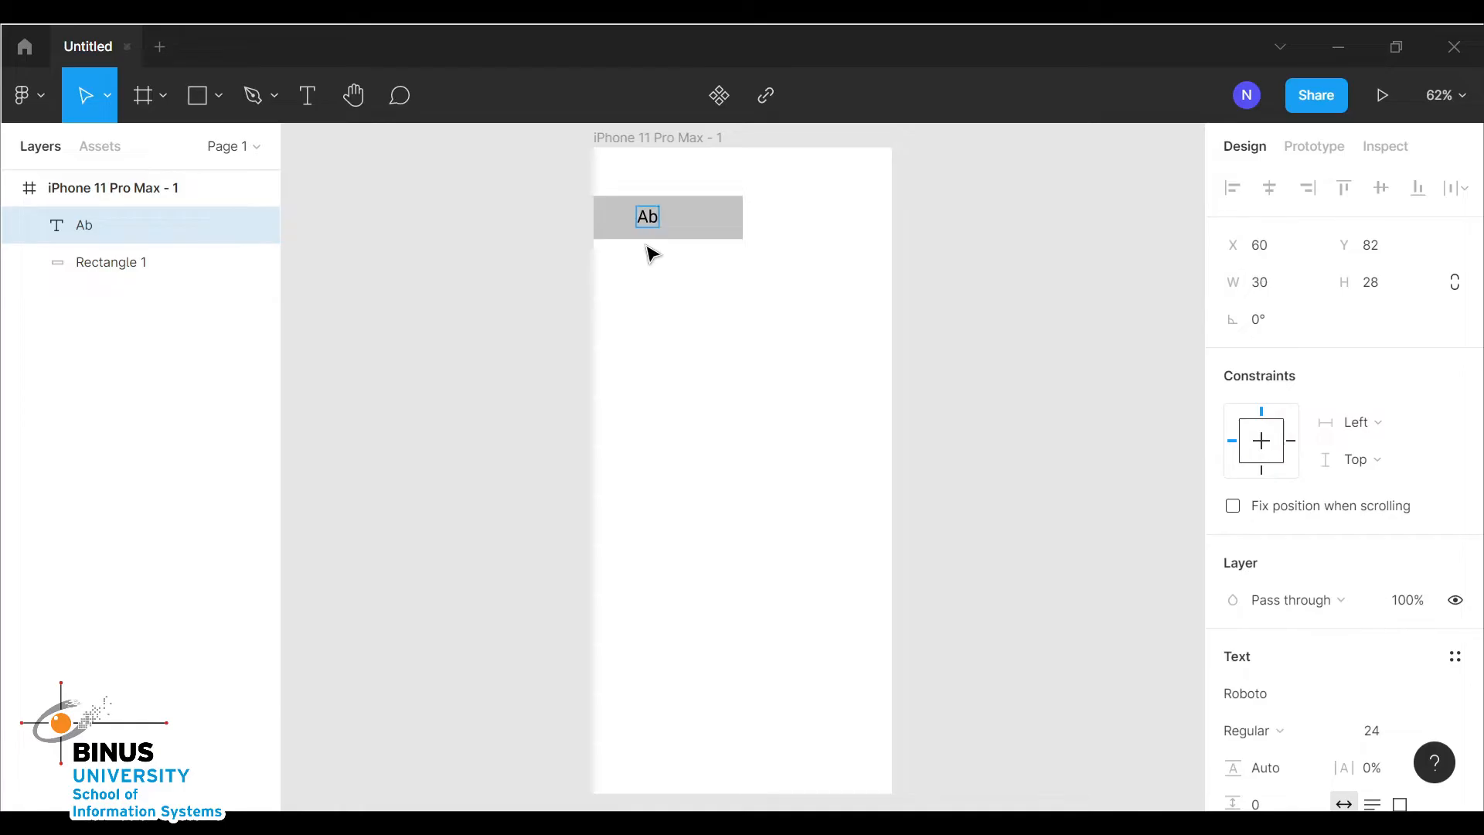
# Finish the About label and center it on the grey button rectangle
pyautogui.press('Escape')
pyautogui.moveTo(664, 222); pyautogui.dragTo(685, 220)
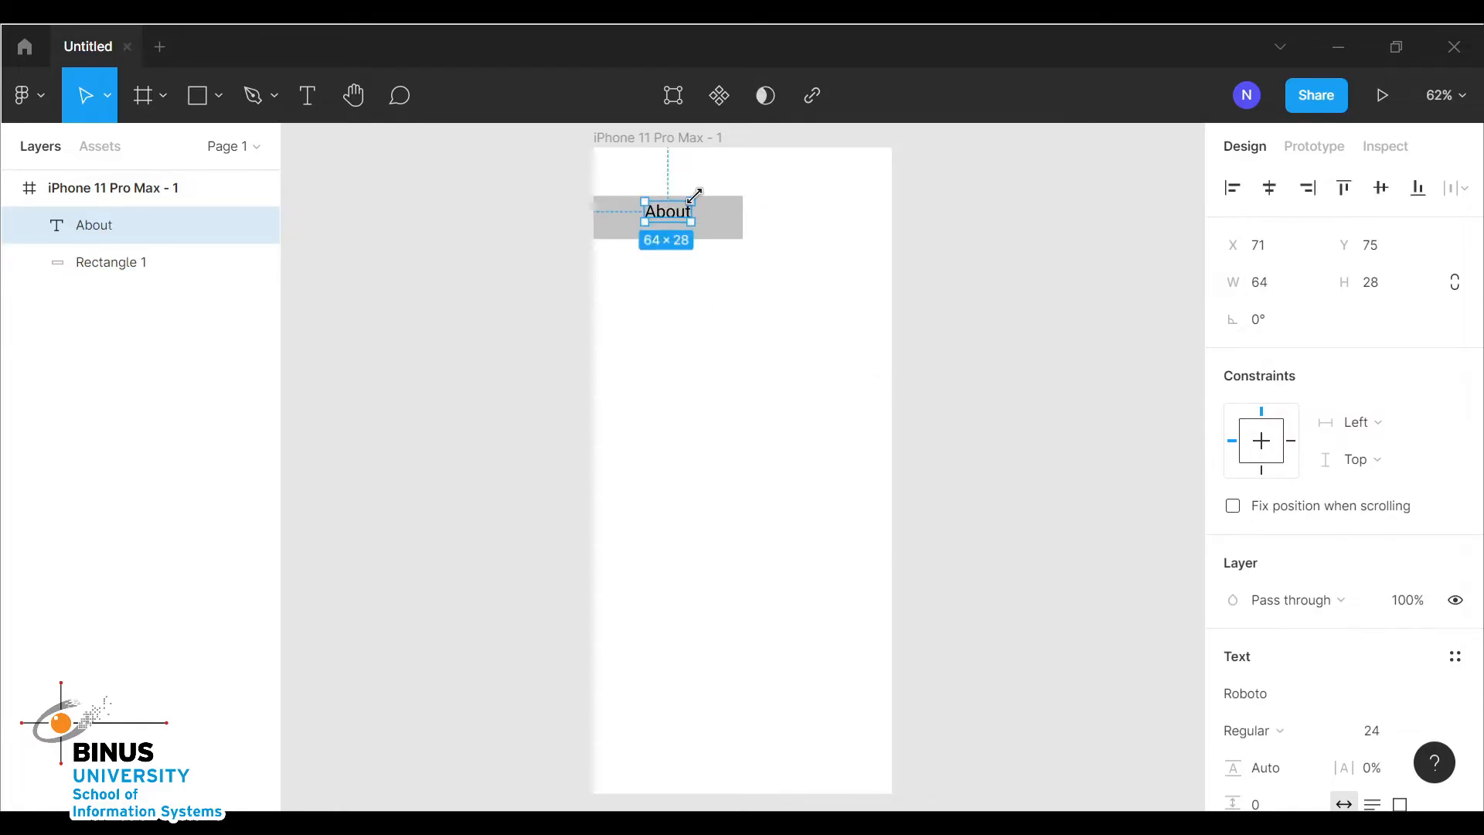
# Add a black stroke to the grey button rectangle
pyautogui.click(752, 294)
pyautogui.click(707, 235)
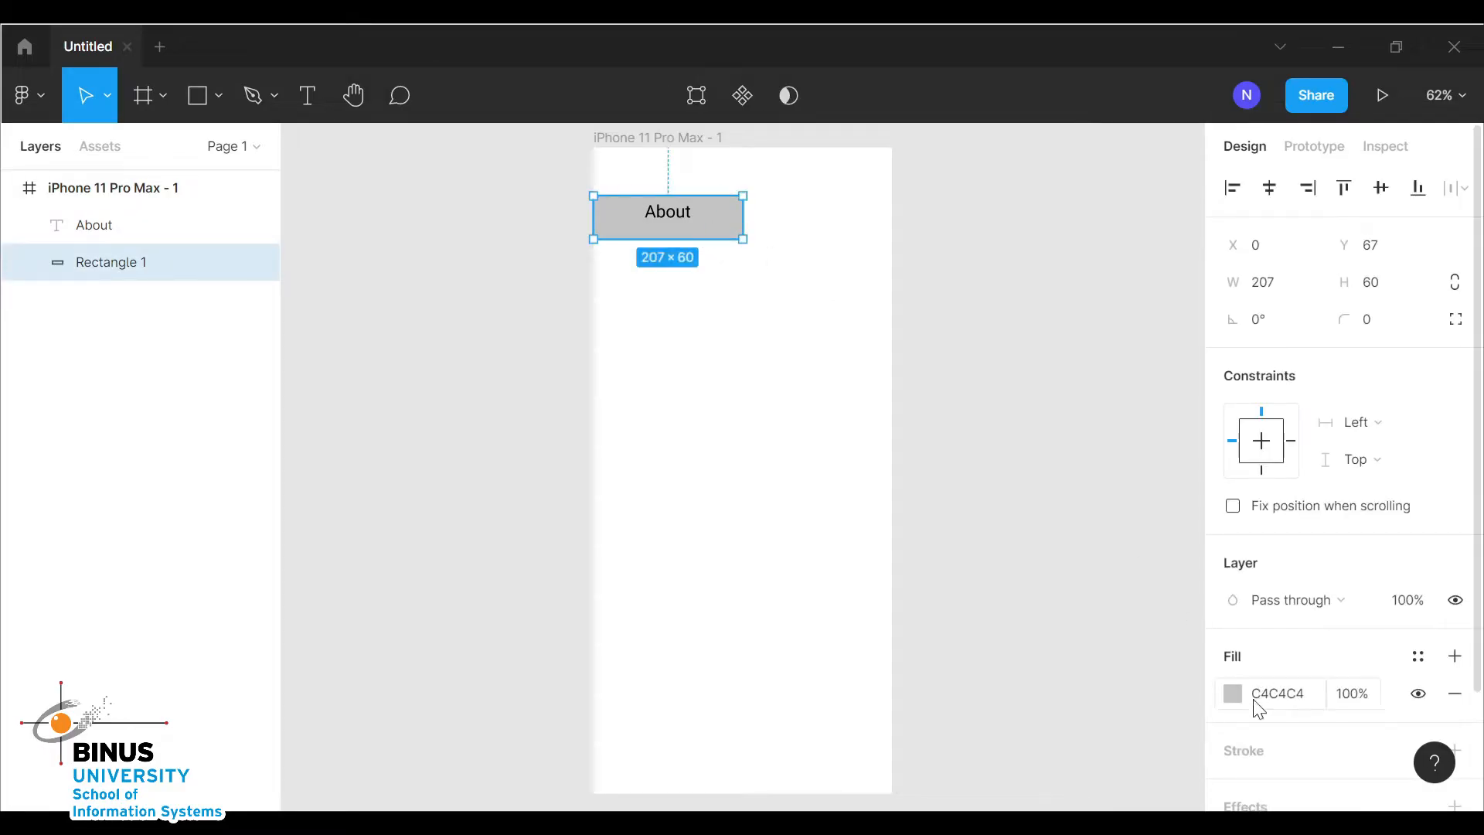
pyautogui.click(1249, 755)
pyautogui.moveTo(678, 216); pyautogui.dragTo(677, 232)
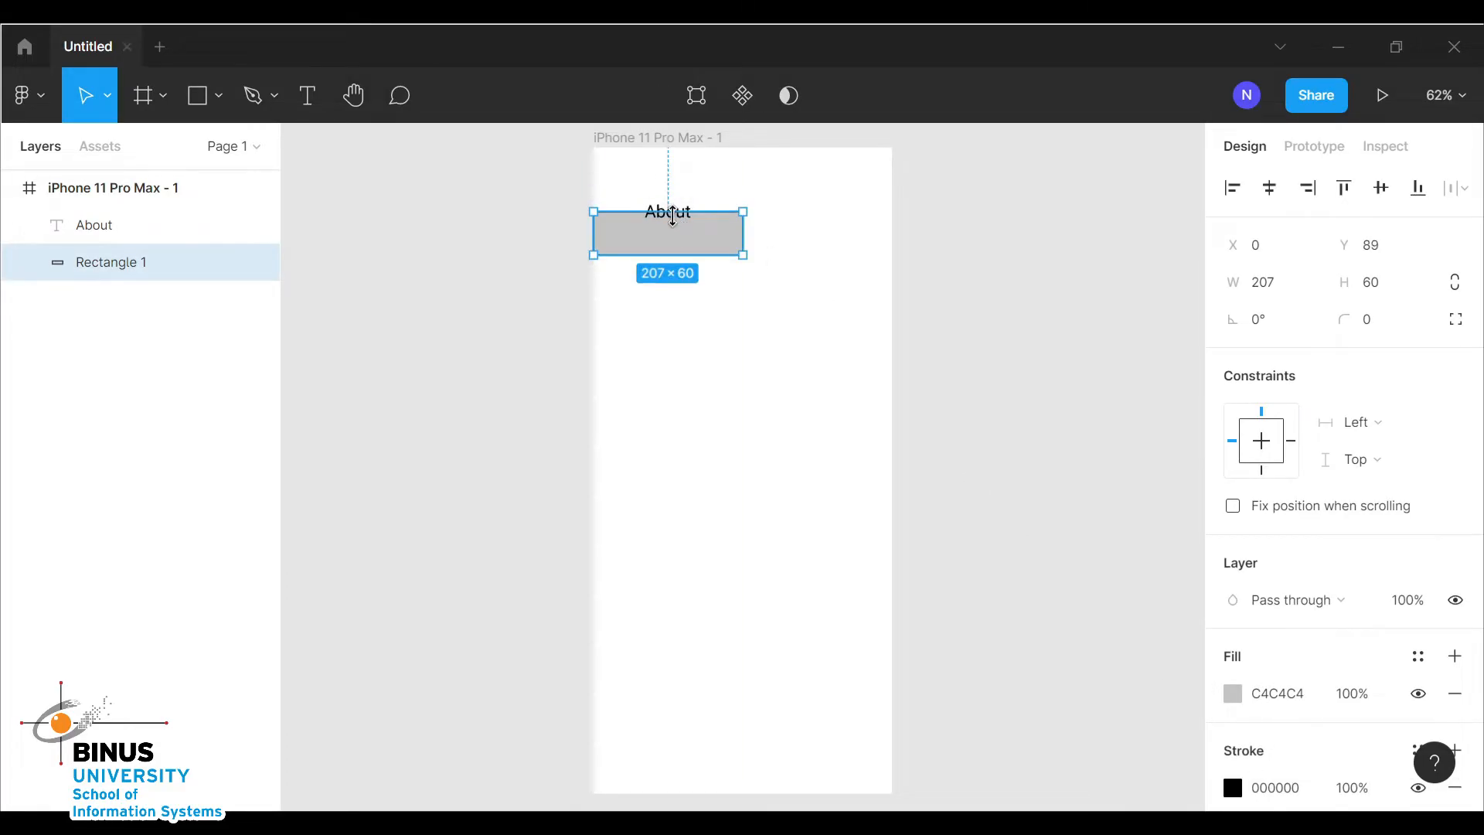
pyautogui.hotkey('ctrl', 'z')
pyautogui.doubleClick(678, 217)
pyautogui.click(688, 229)
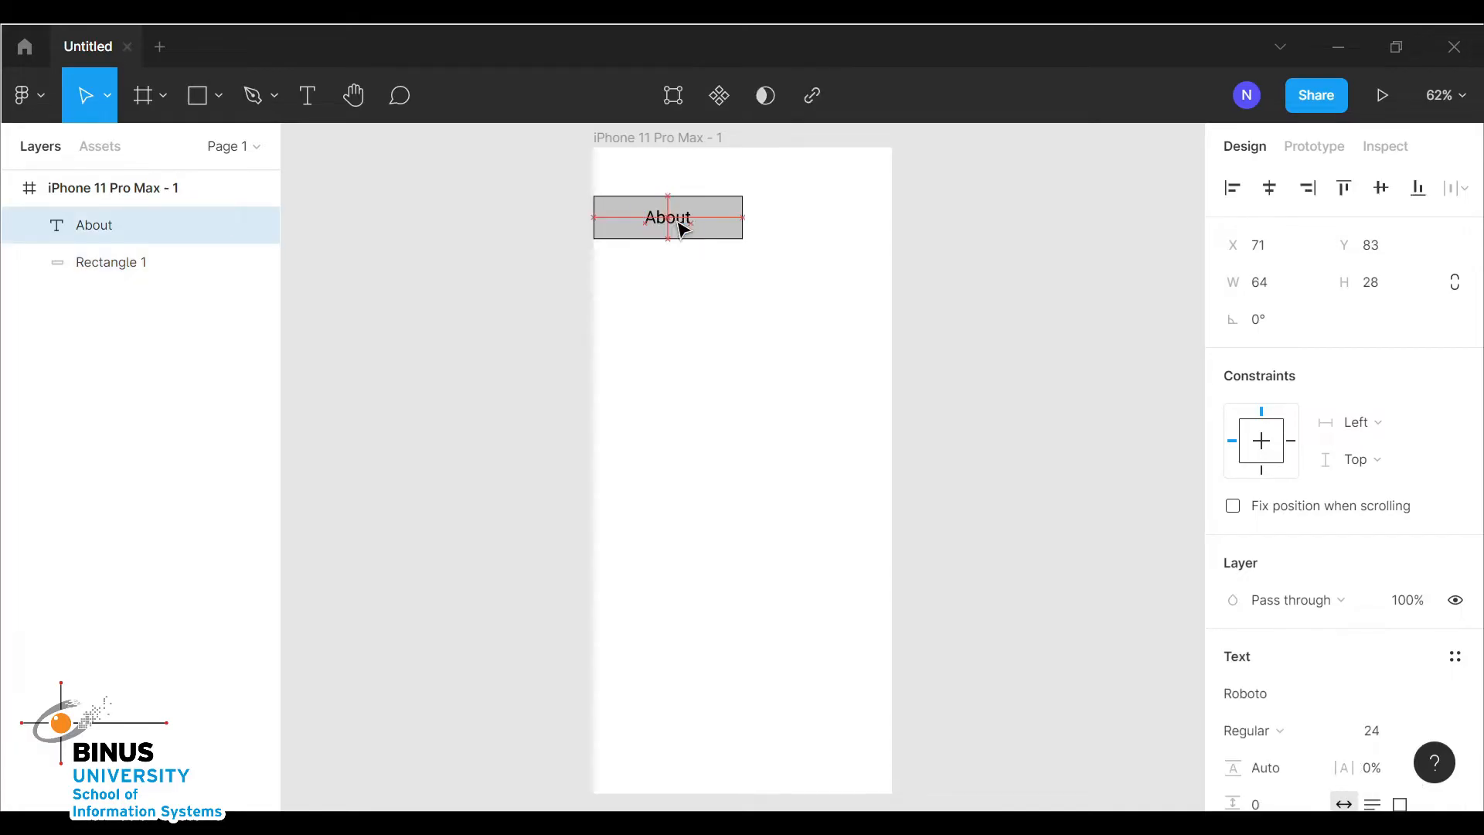
pyautogui.click(779, 288)
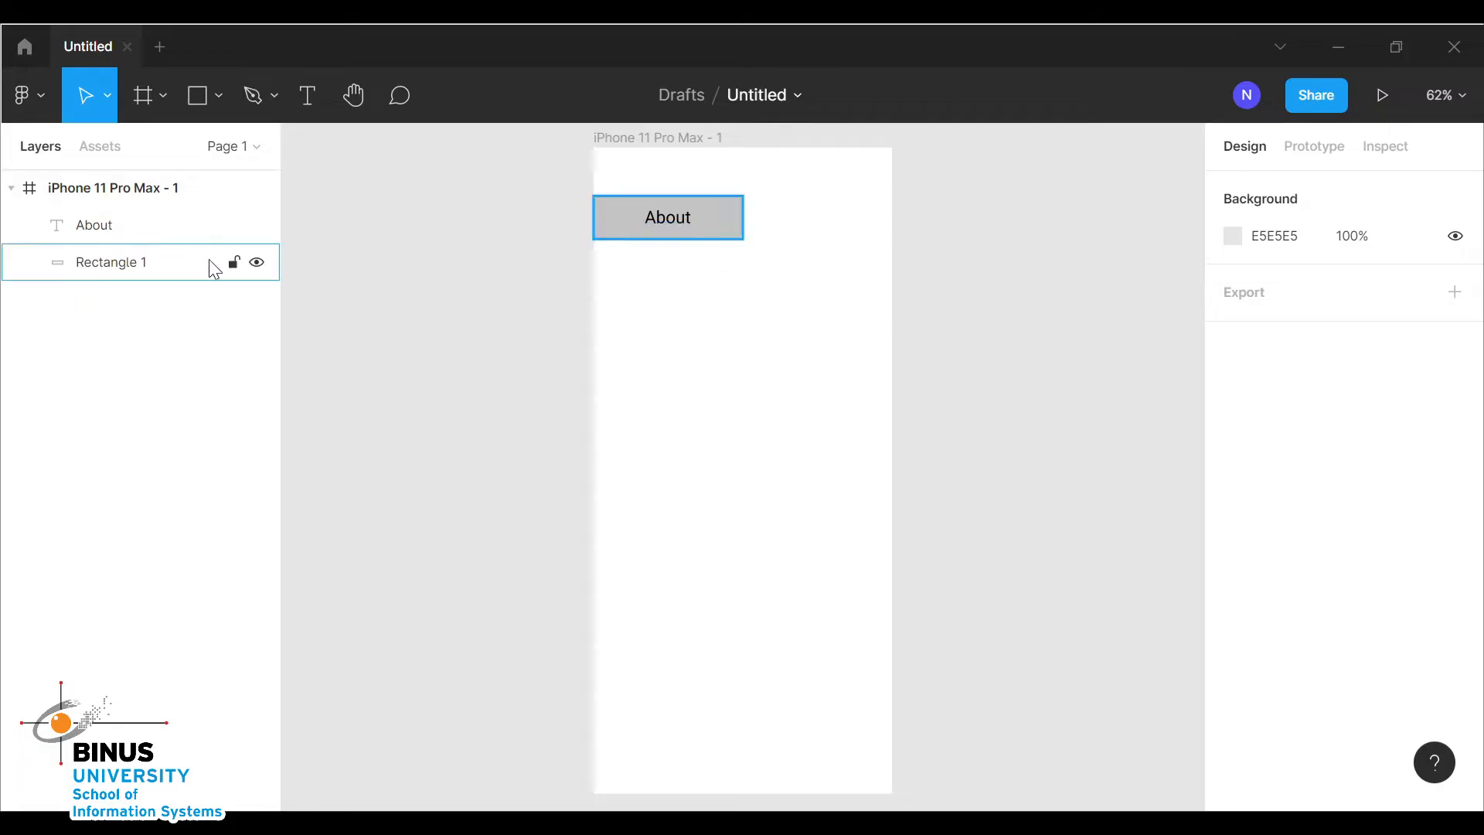
# Group the button rectangle and its About label together
pyautogui.moveTo(782, 275); pyautogui.dragTo(547, 189)
pyautogui.hotkey('ctrl', 'g')
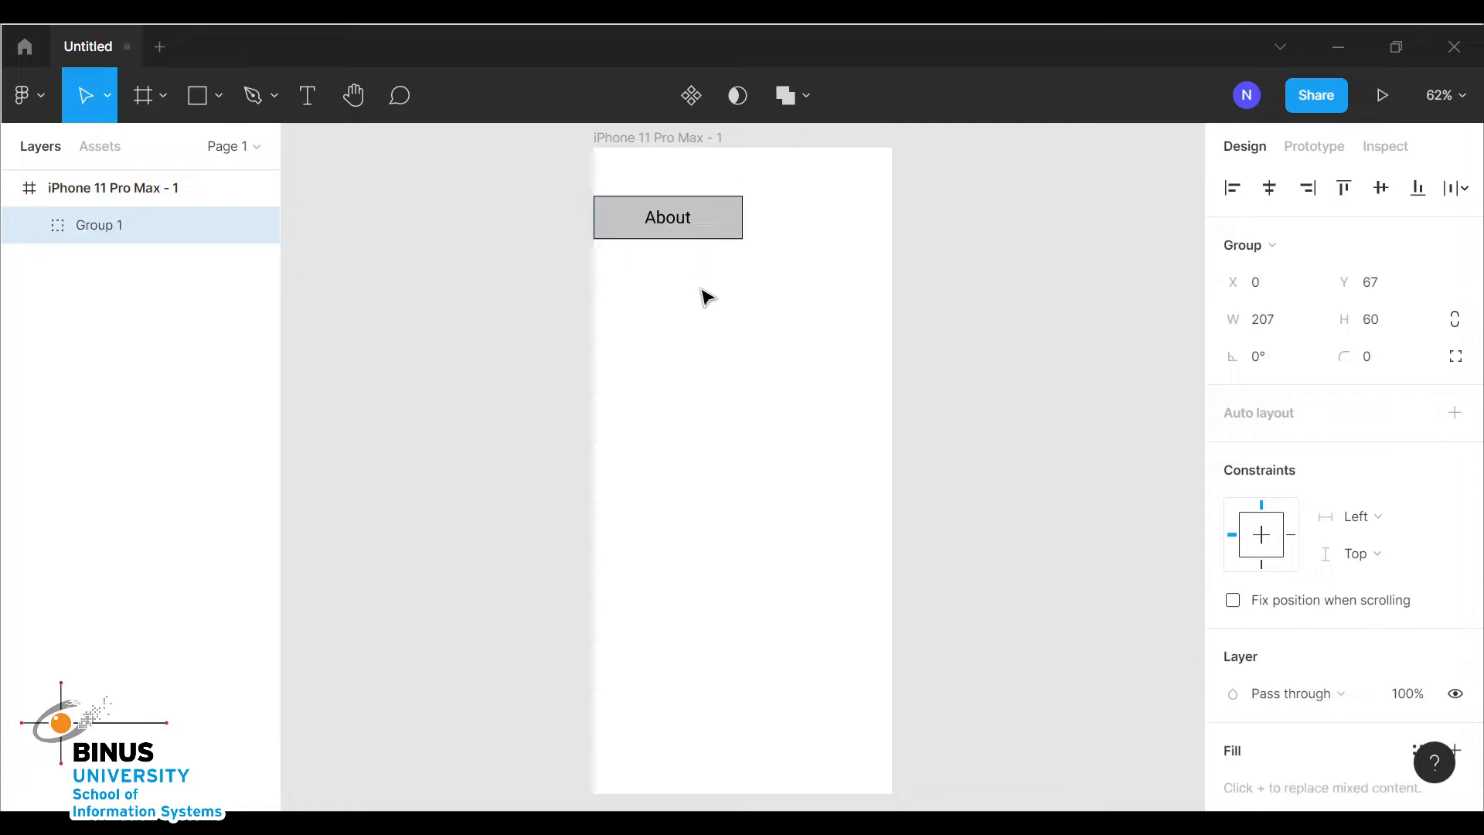
# Duplicate the About button group and place the copy beside it against the frame's right edge
pyautogui.click(821, 264)
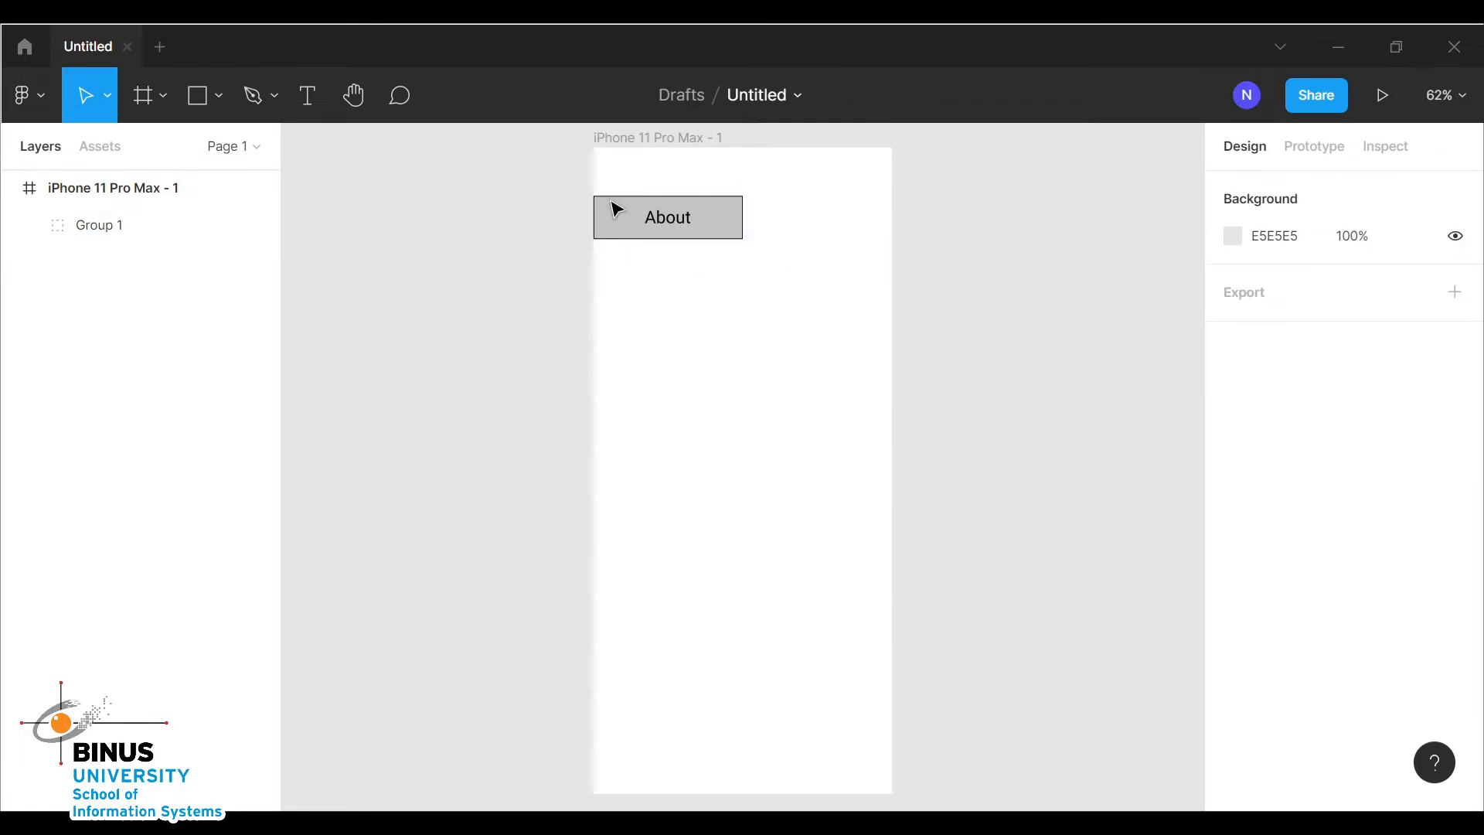
pyautogui.click(722, 233)
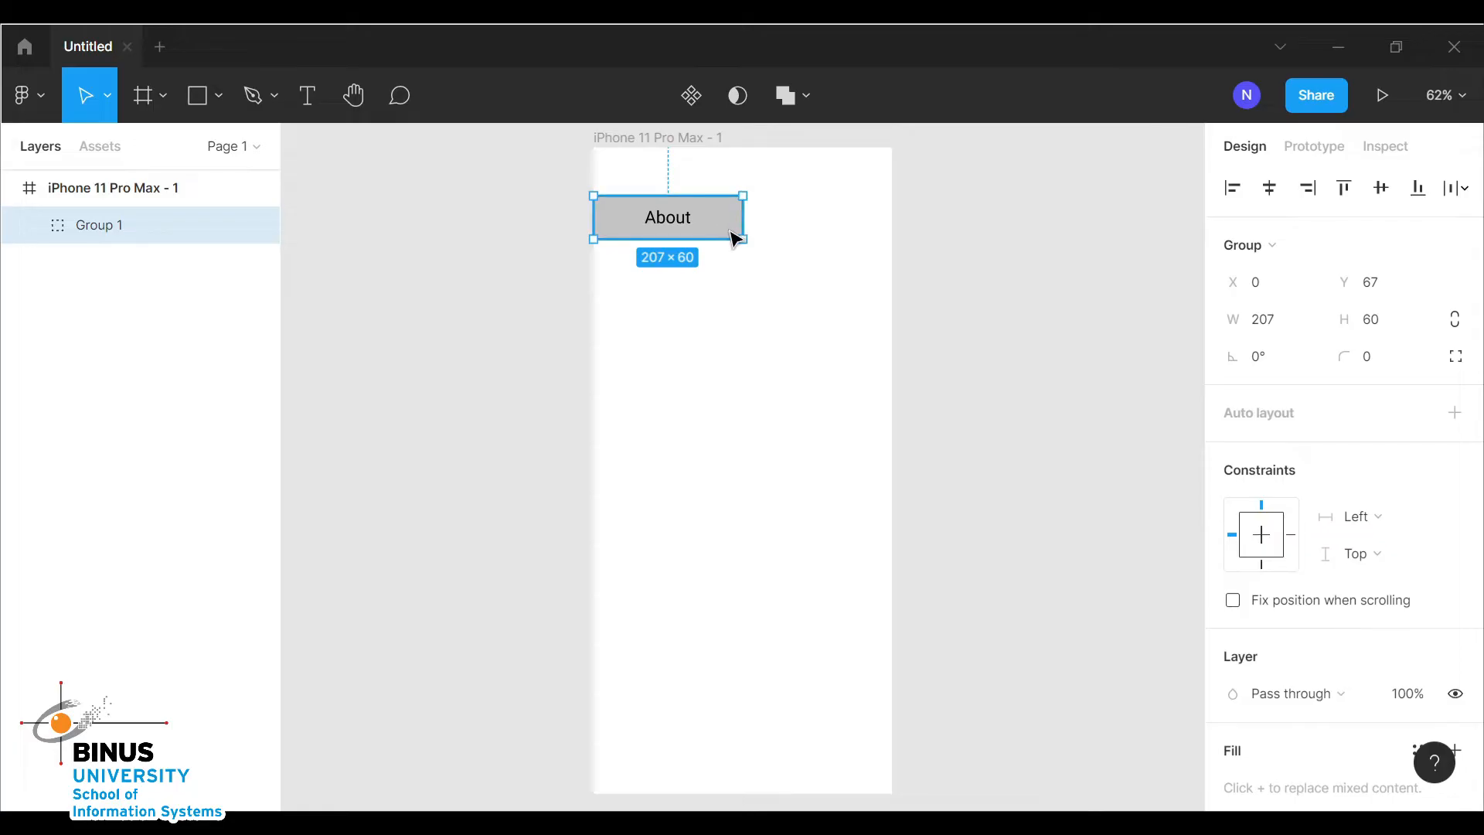
pyautogui.hotkey('ctrl', 'd')
pyautogui.moveTo(736, 238); pyautogui.dragTo(858, 225)
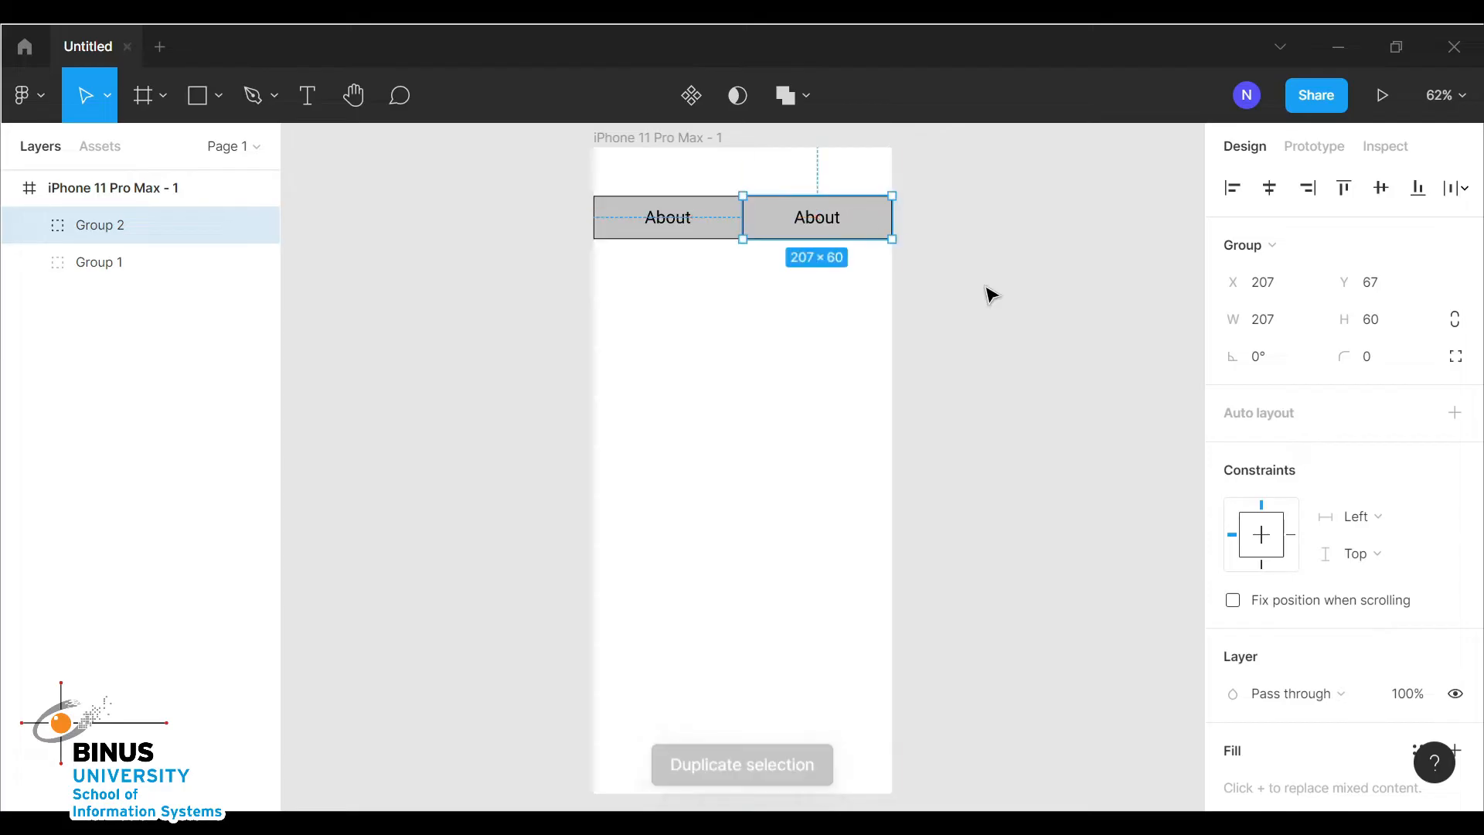
pyautogui.click(966, 286)
# Change the duplicated button's label to Contact
pyautogui.click(801, 223)
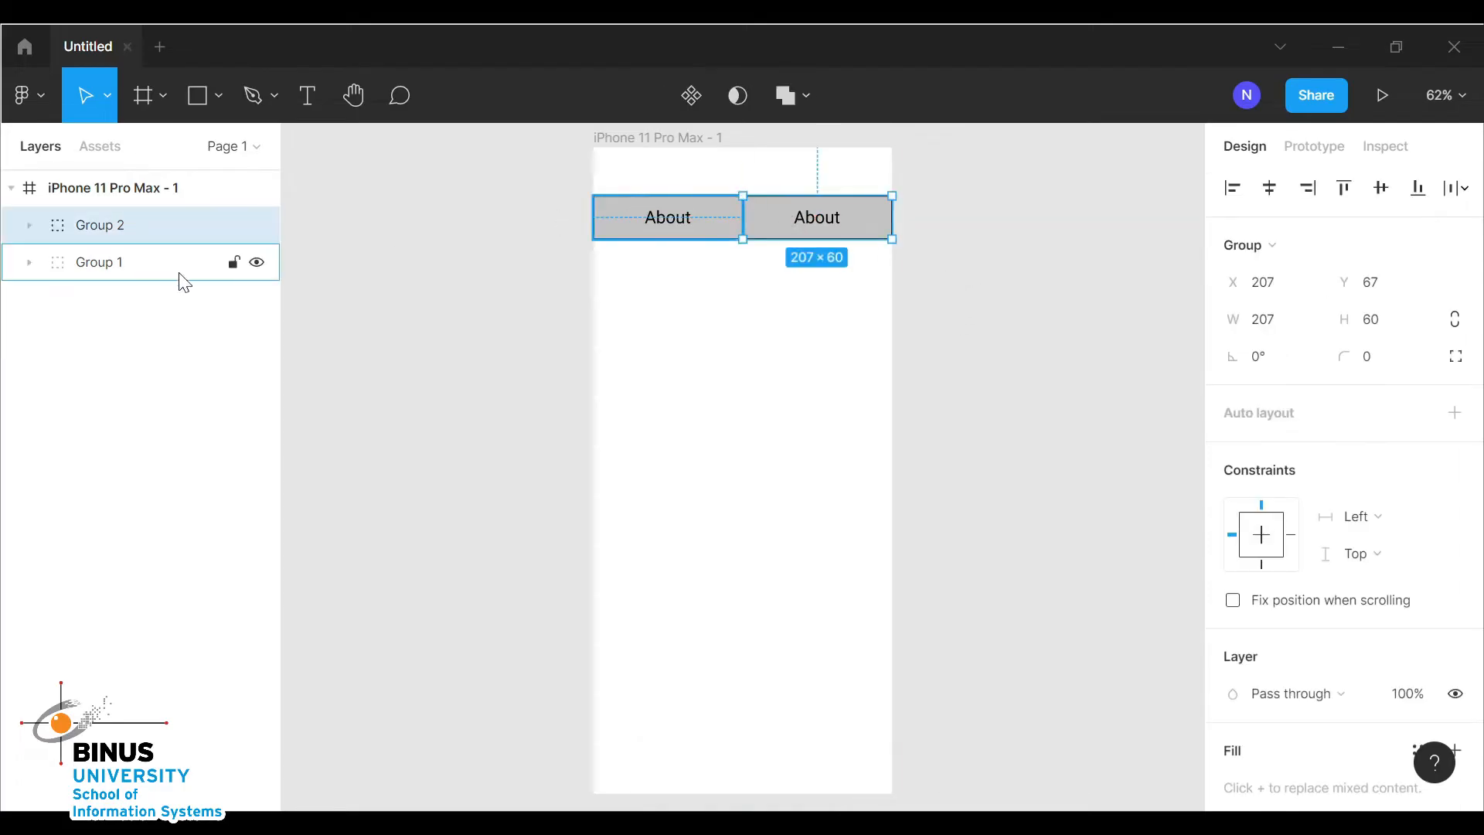
pyautogui.doubleClick(847, 226)
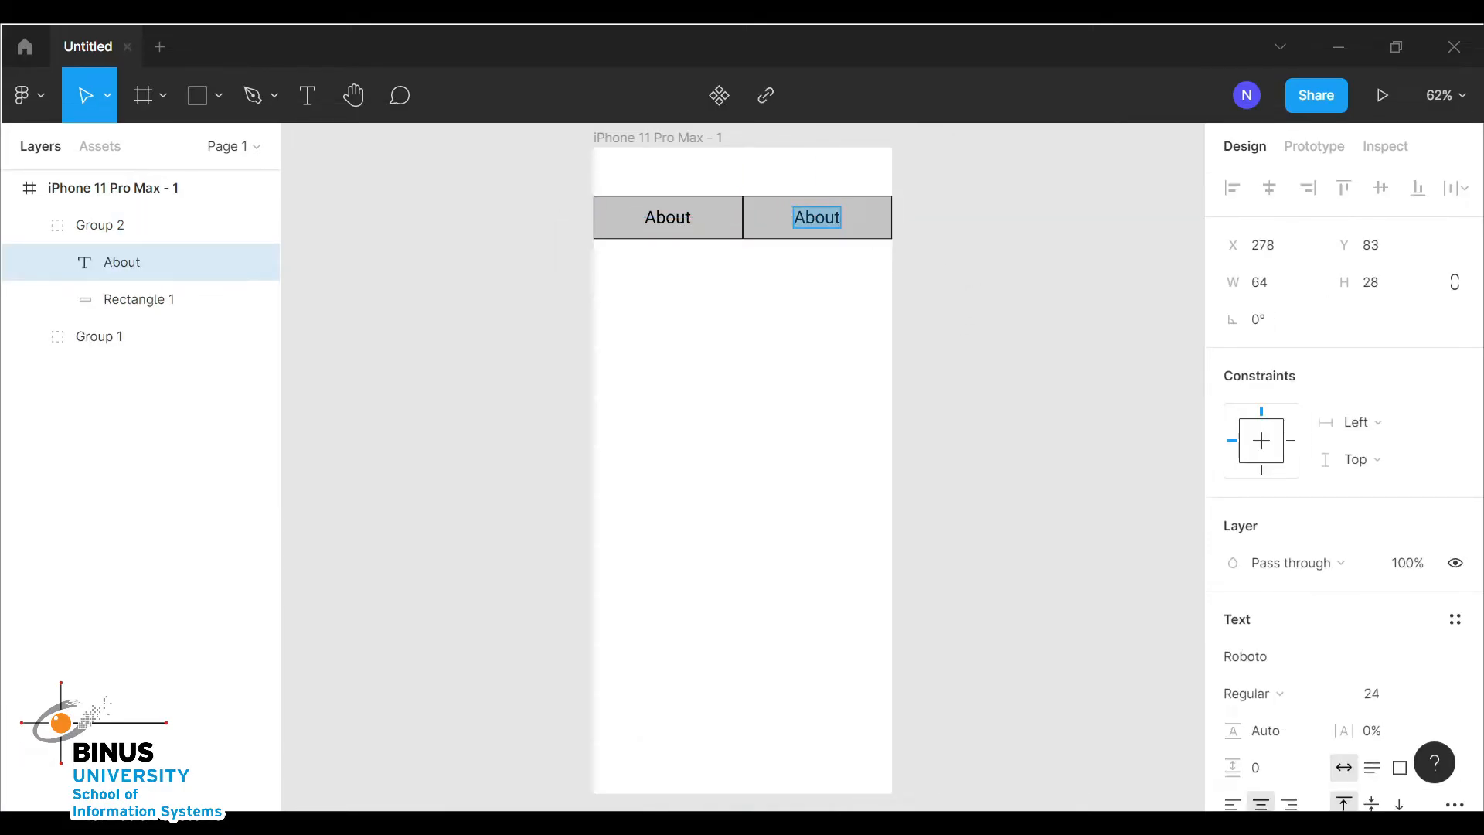
pyautogui.press('BackSpace')
pyautogui.write('Con')
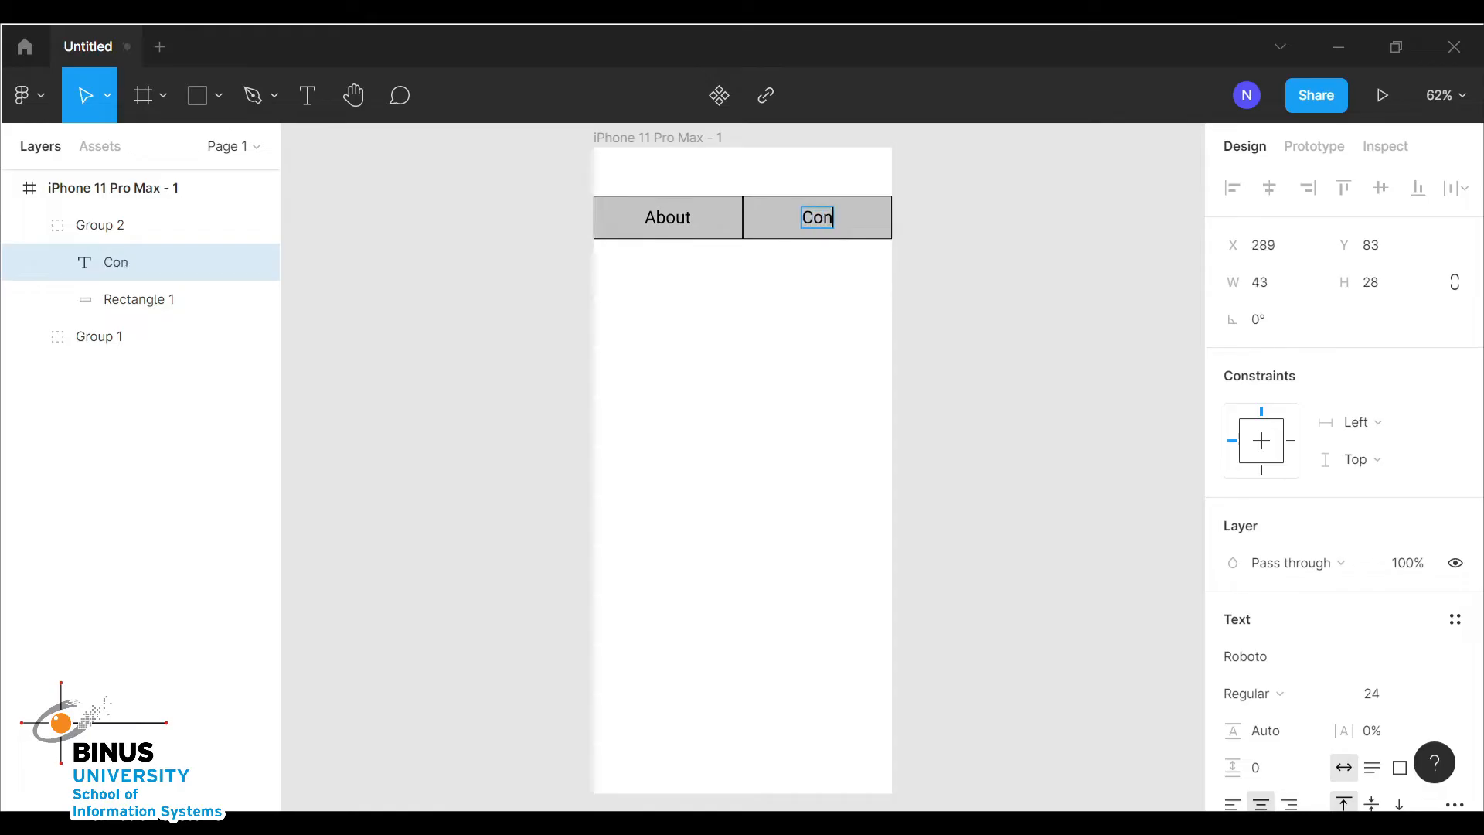
pyautogui.write('tact')
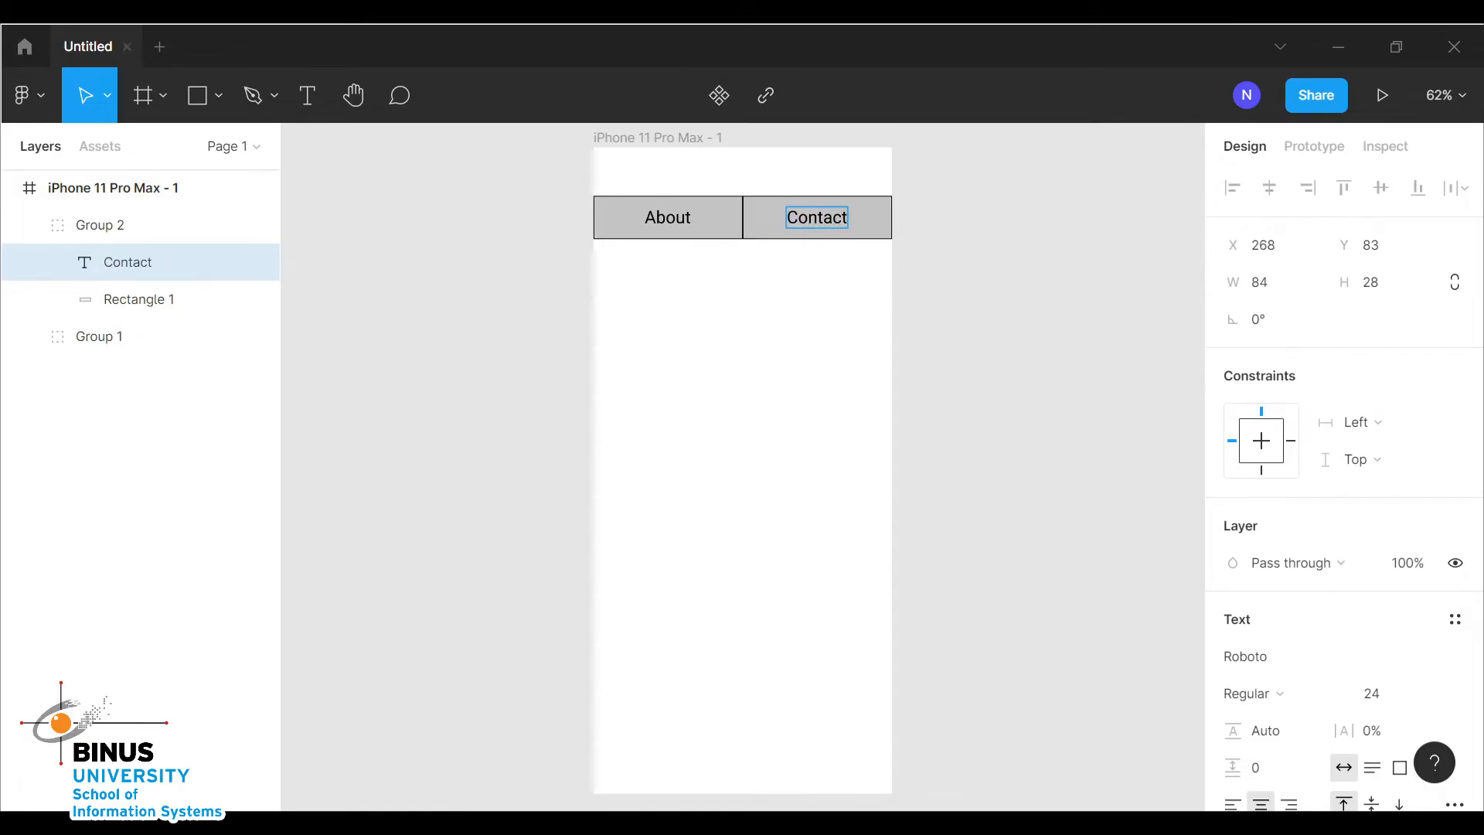
pyautogui.press('Escape')
pyautogui.click(912, 348)
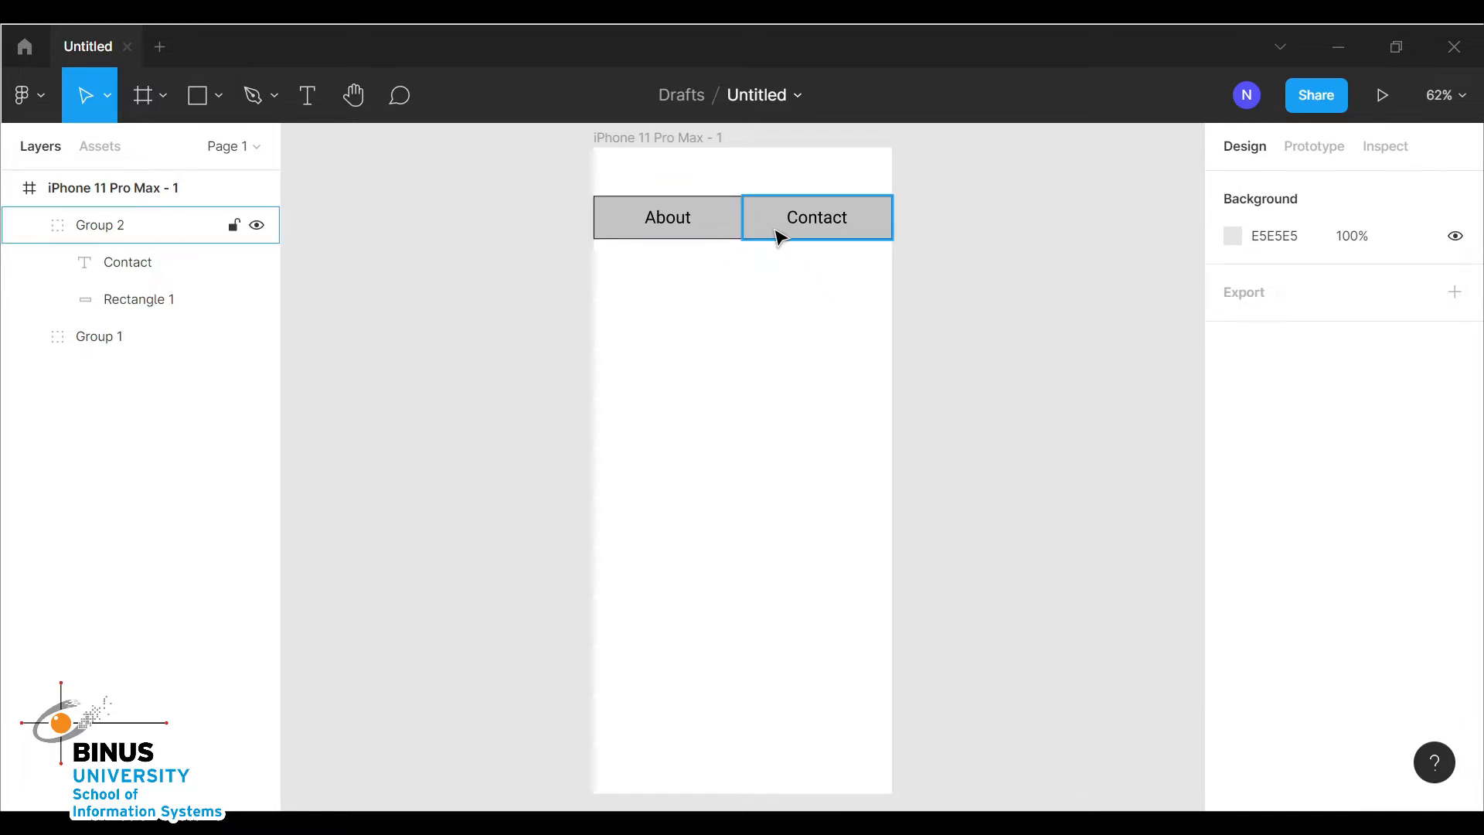
pyautogui.rightClick(668, 307)
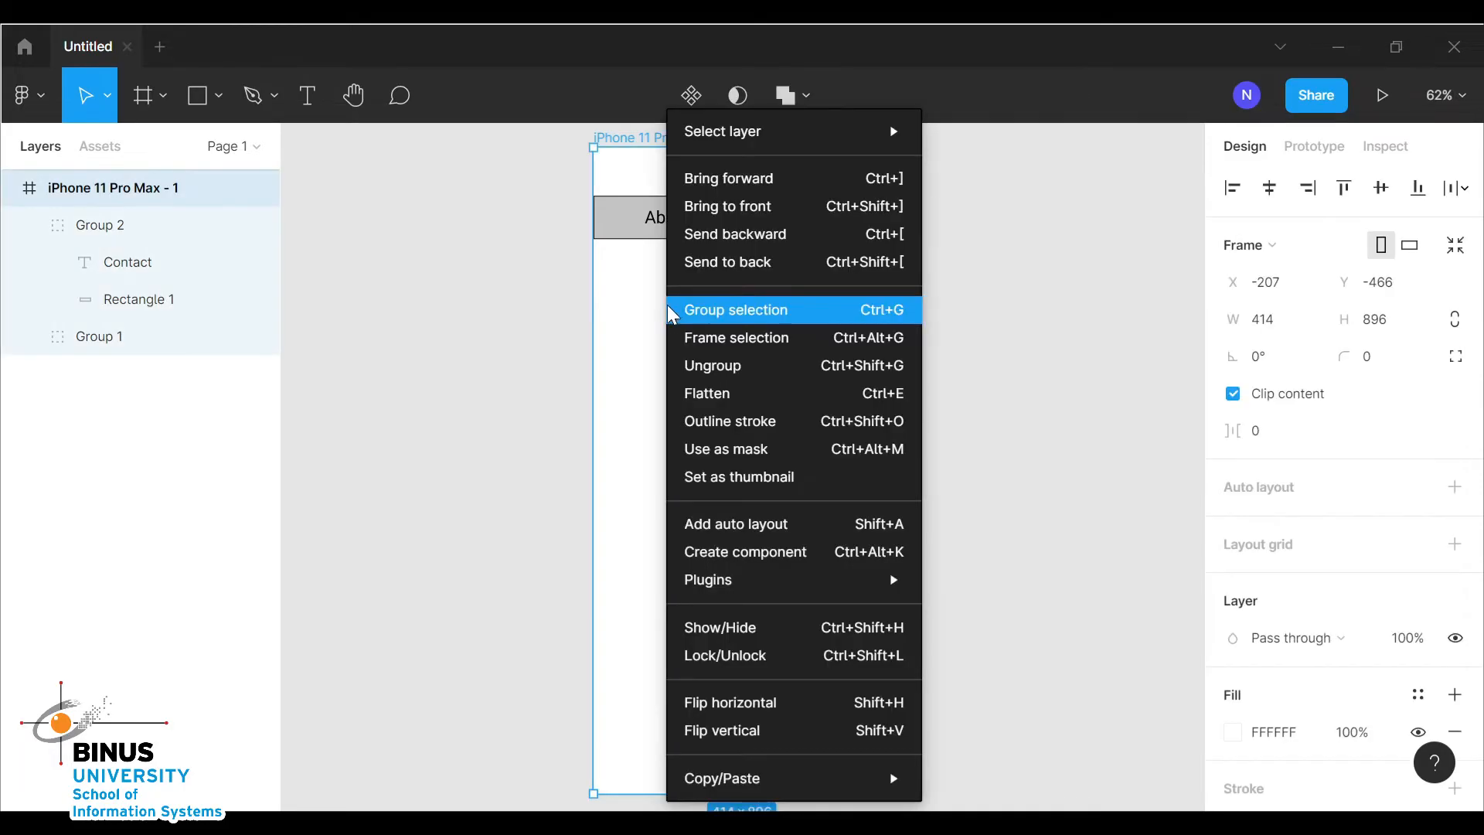
pyautogui.click(630, 308)
pyautogui.click(678, 332)
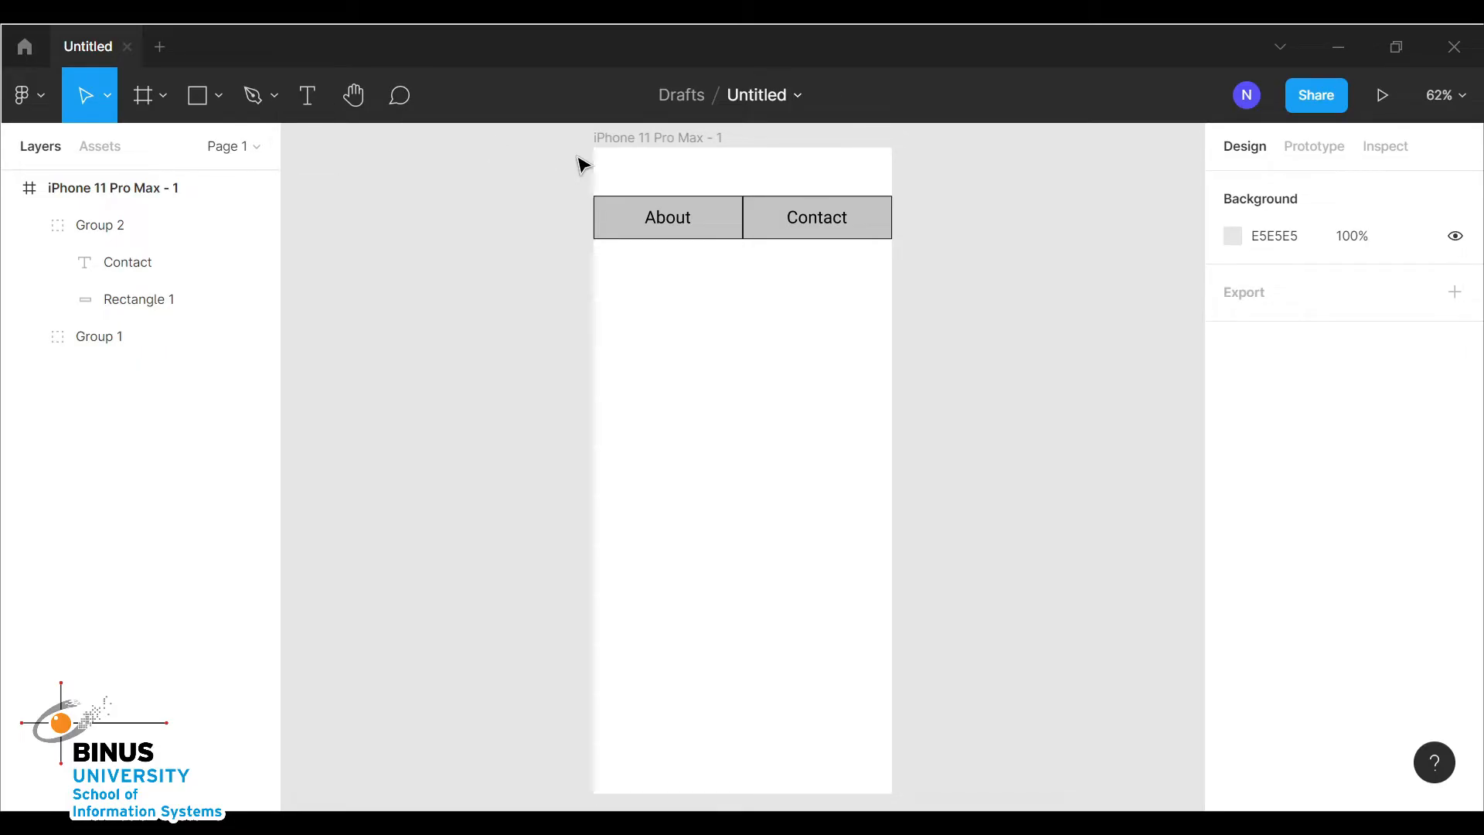
# Draw a text box about 386 × 72 below the navigation buttons
pyautogui.click(319, 110)
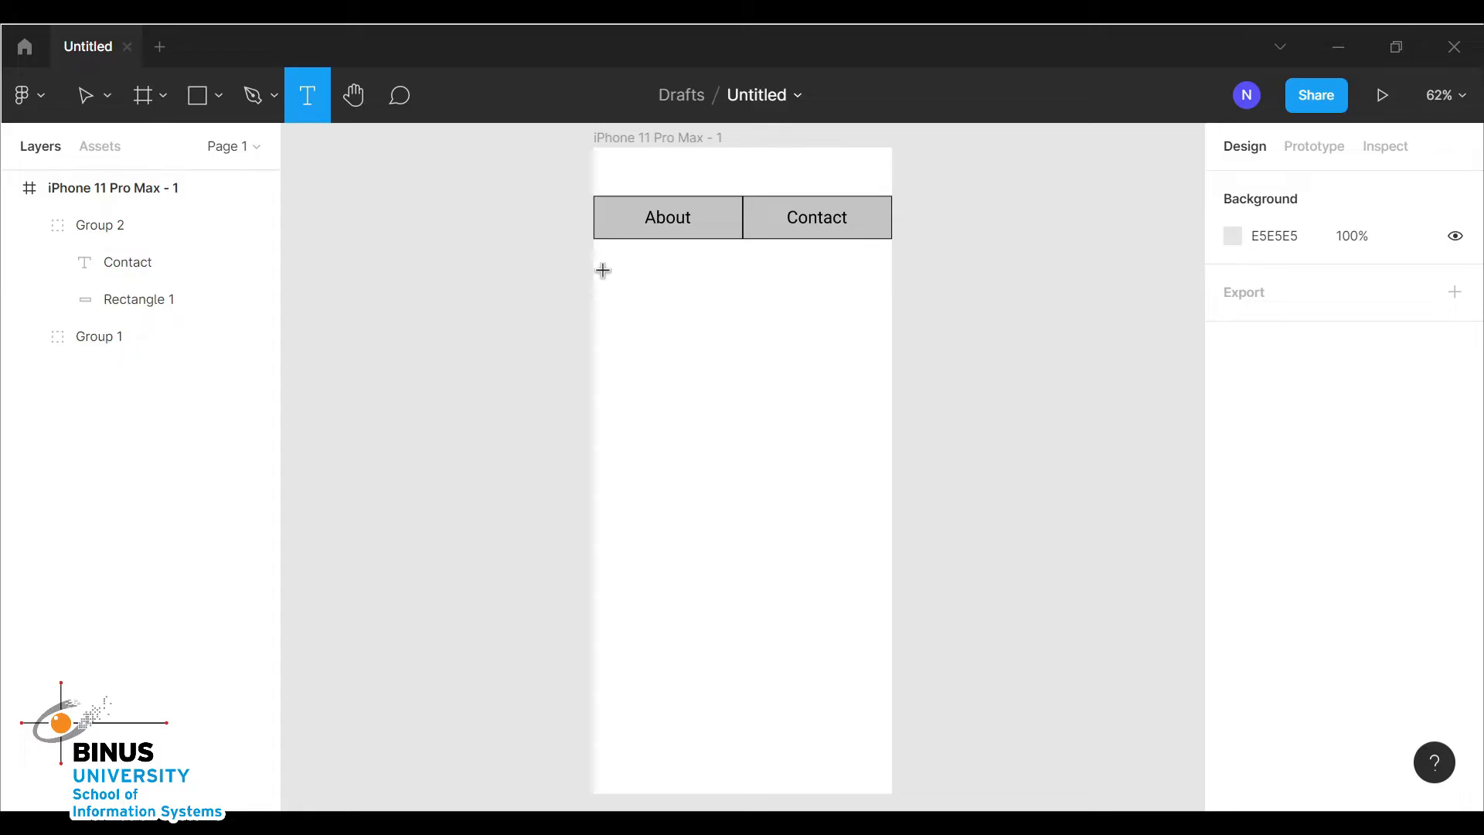
pyautogui.moveTo(604, 269); pyautogui.dragTo(884, 328)
# Fill the text box with 2 sentences of placeholder text using the Lorem ipsum plugin
pyautogui.rightClick(786, 286)
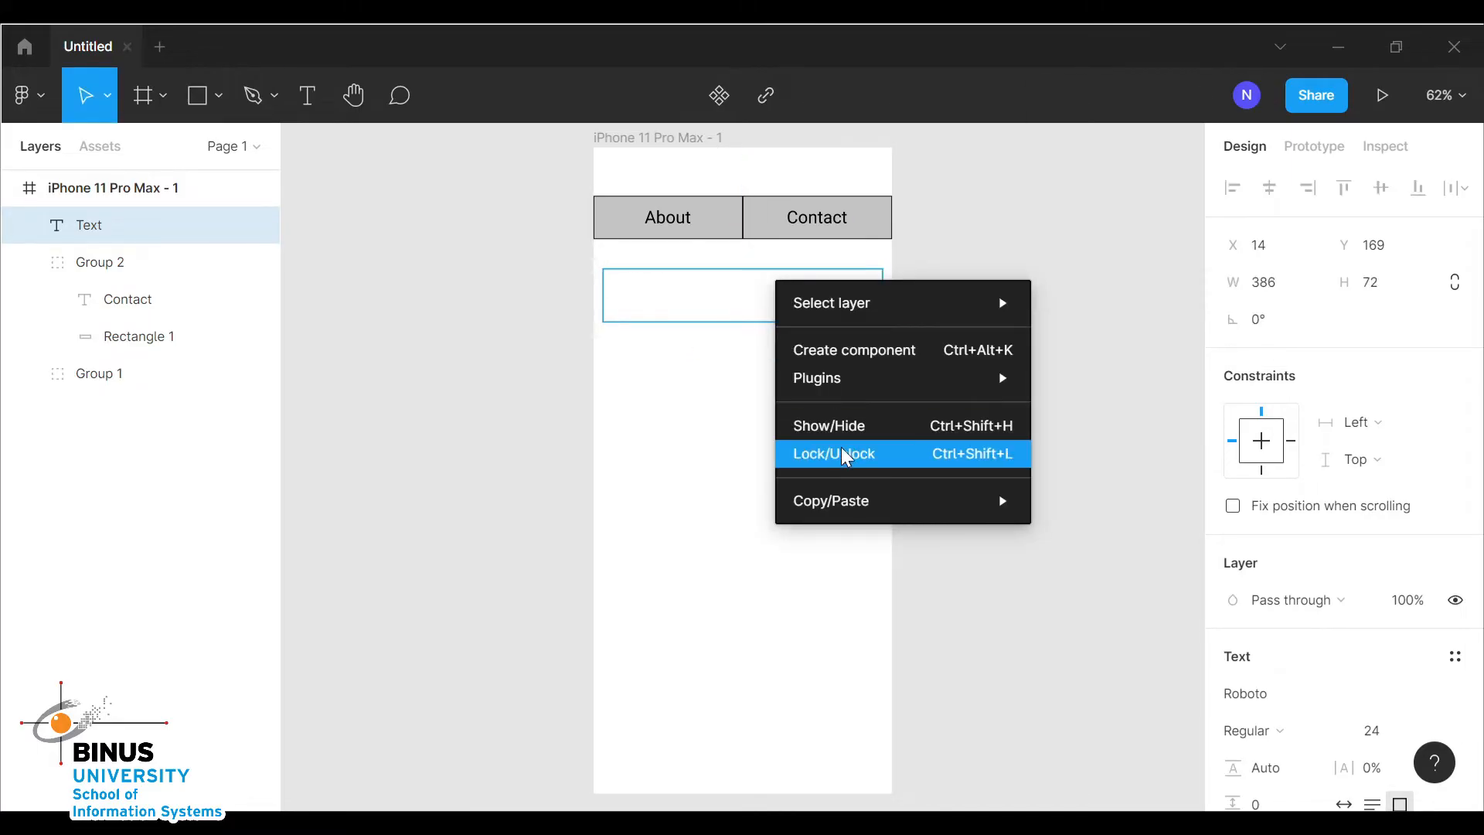
pyautogui.moveTo(838, 385)
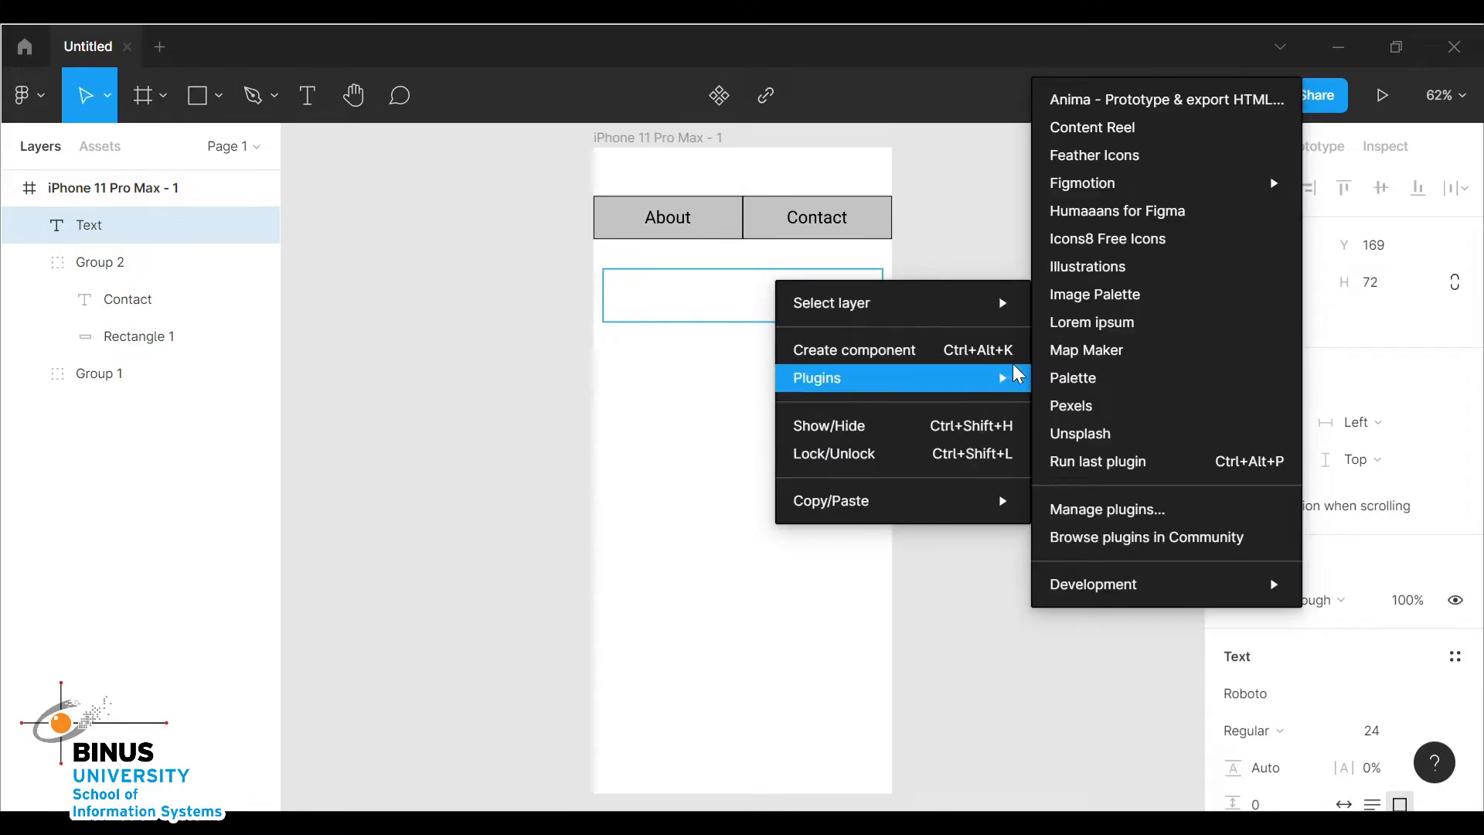
pyautogui.click(1128, 323)
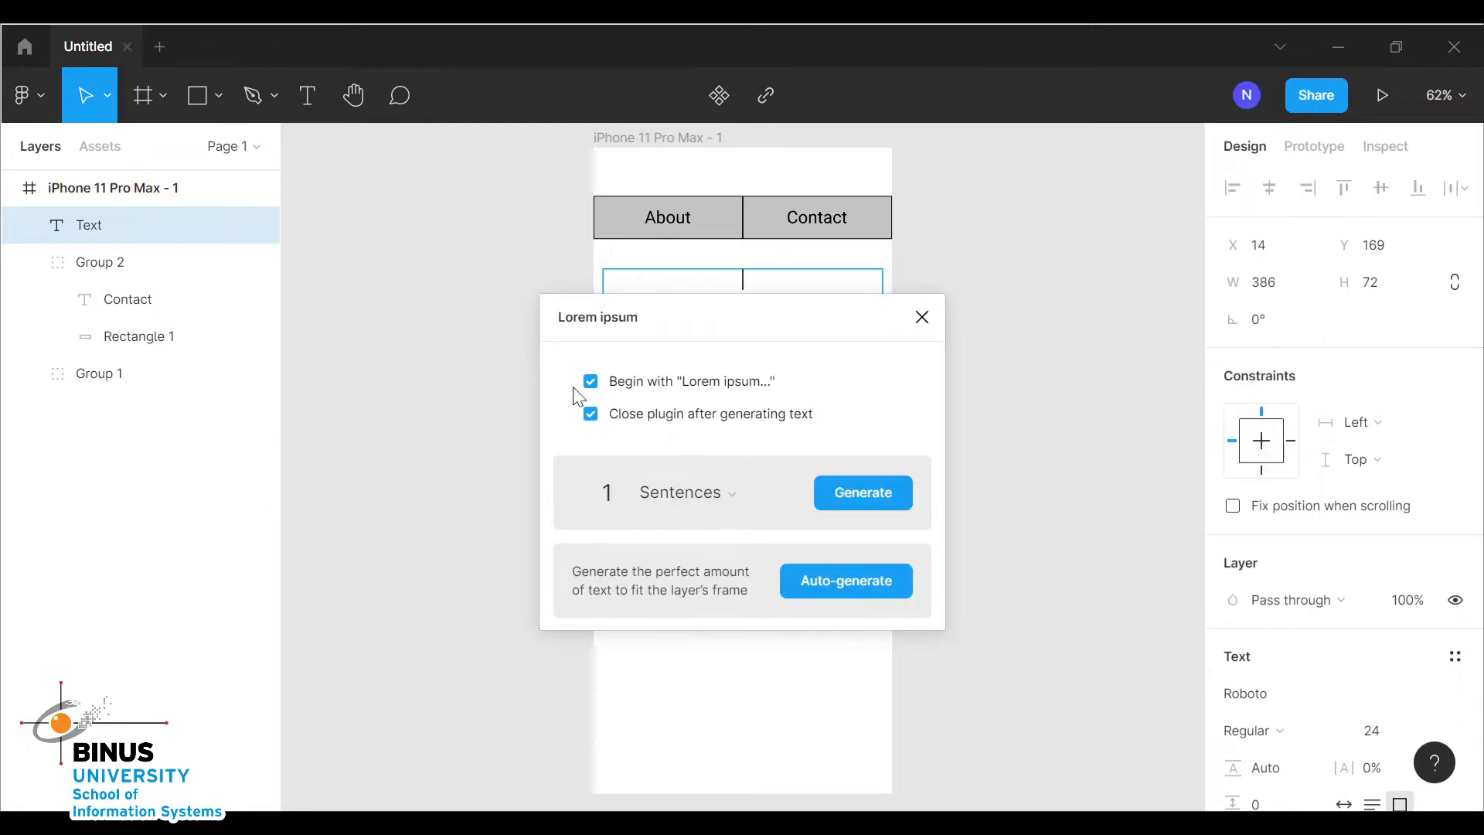
pyautogui.click(711, 503)
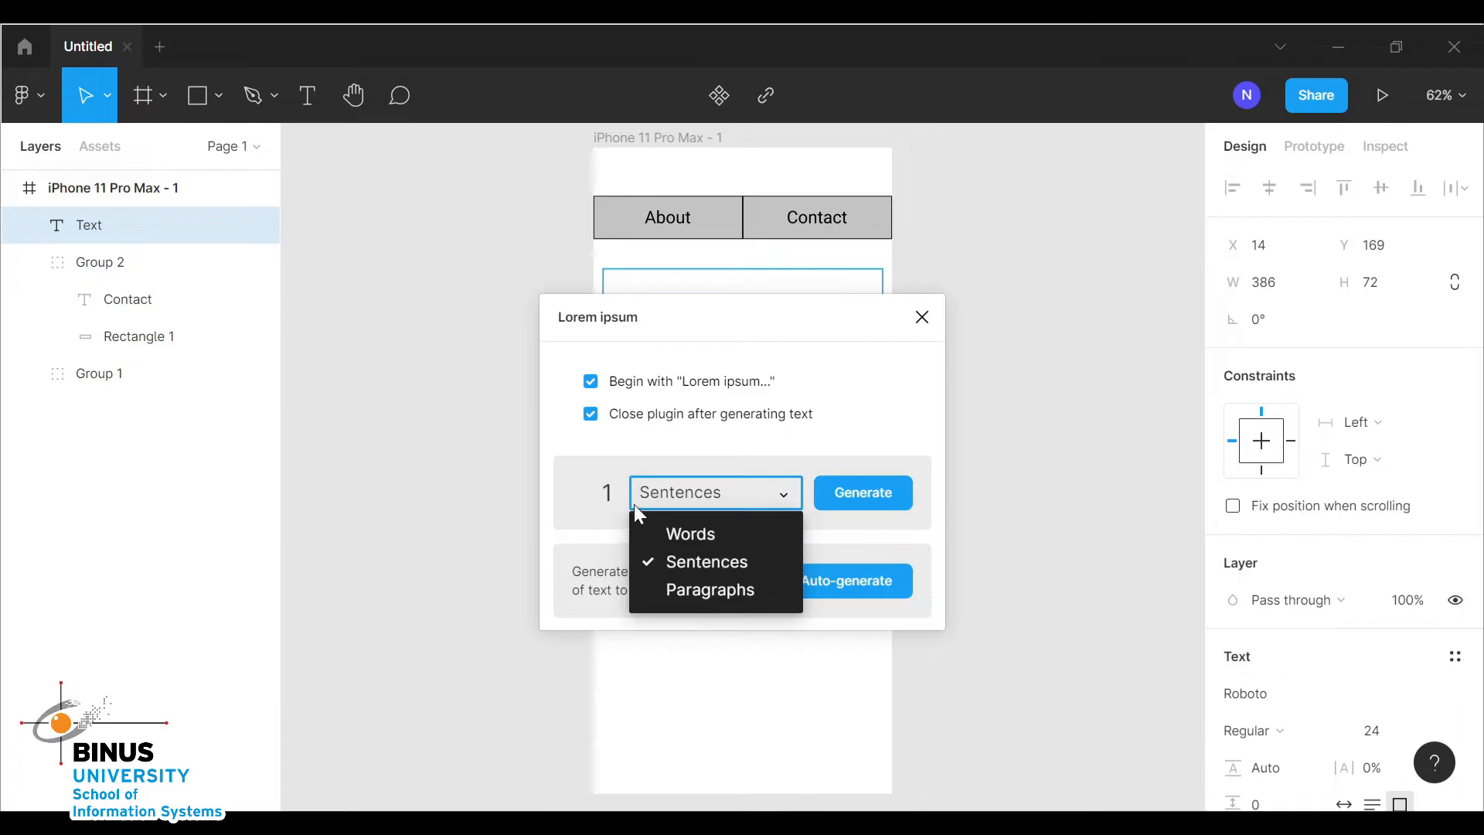
pyautogui.click(703, 506)
pyautogui.click(706, 493)
pyautogui.click(591, 495)
pyautogui.write('2')
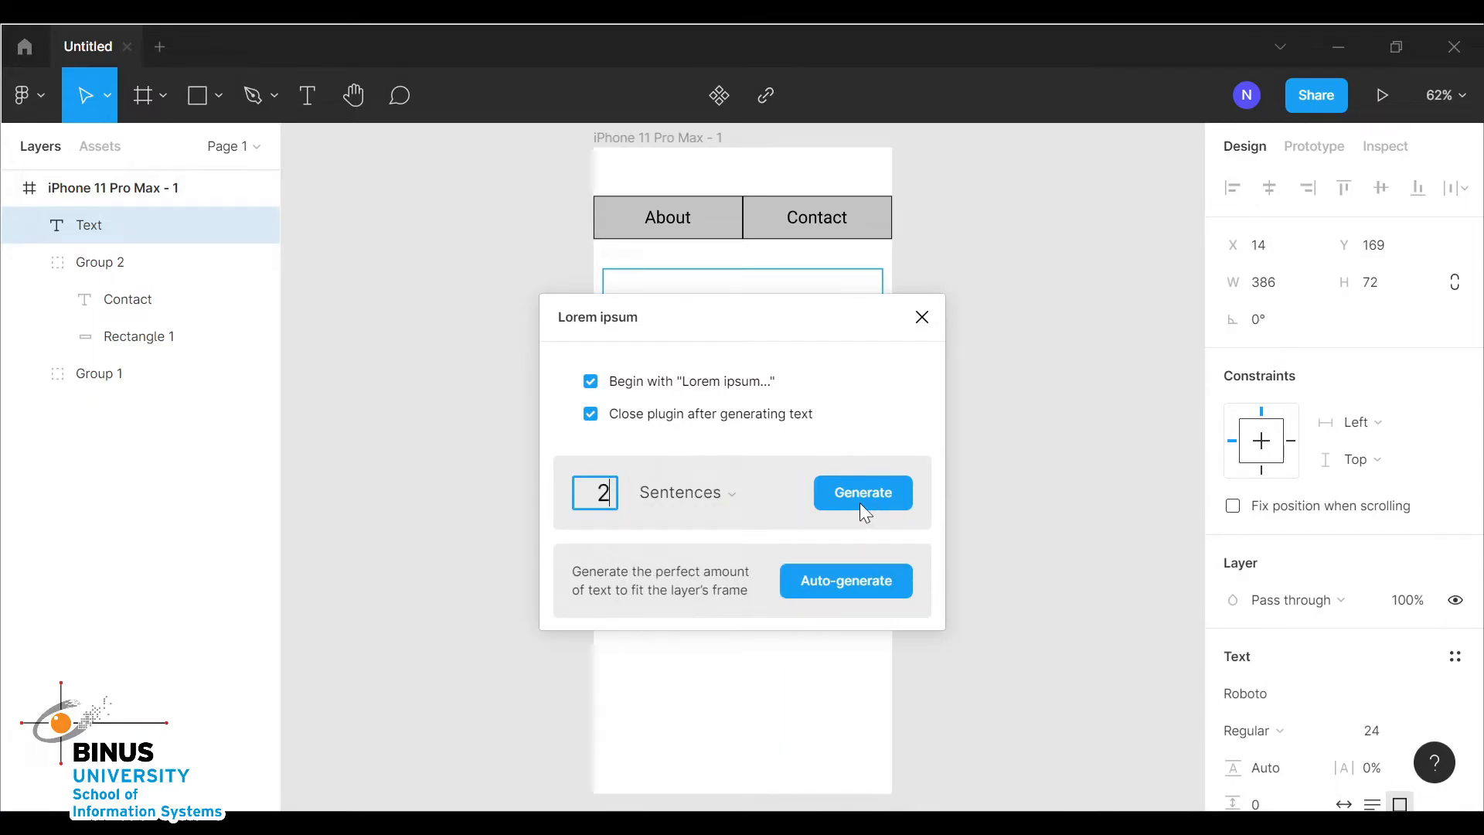
pyautogui.click(865, 493)
pyautogui.moveTo(860, 360); pyautogui.dragTo(864, 353)
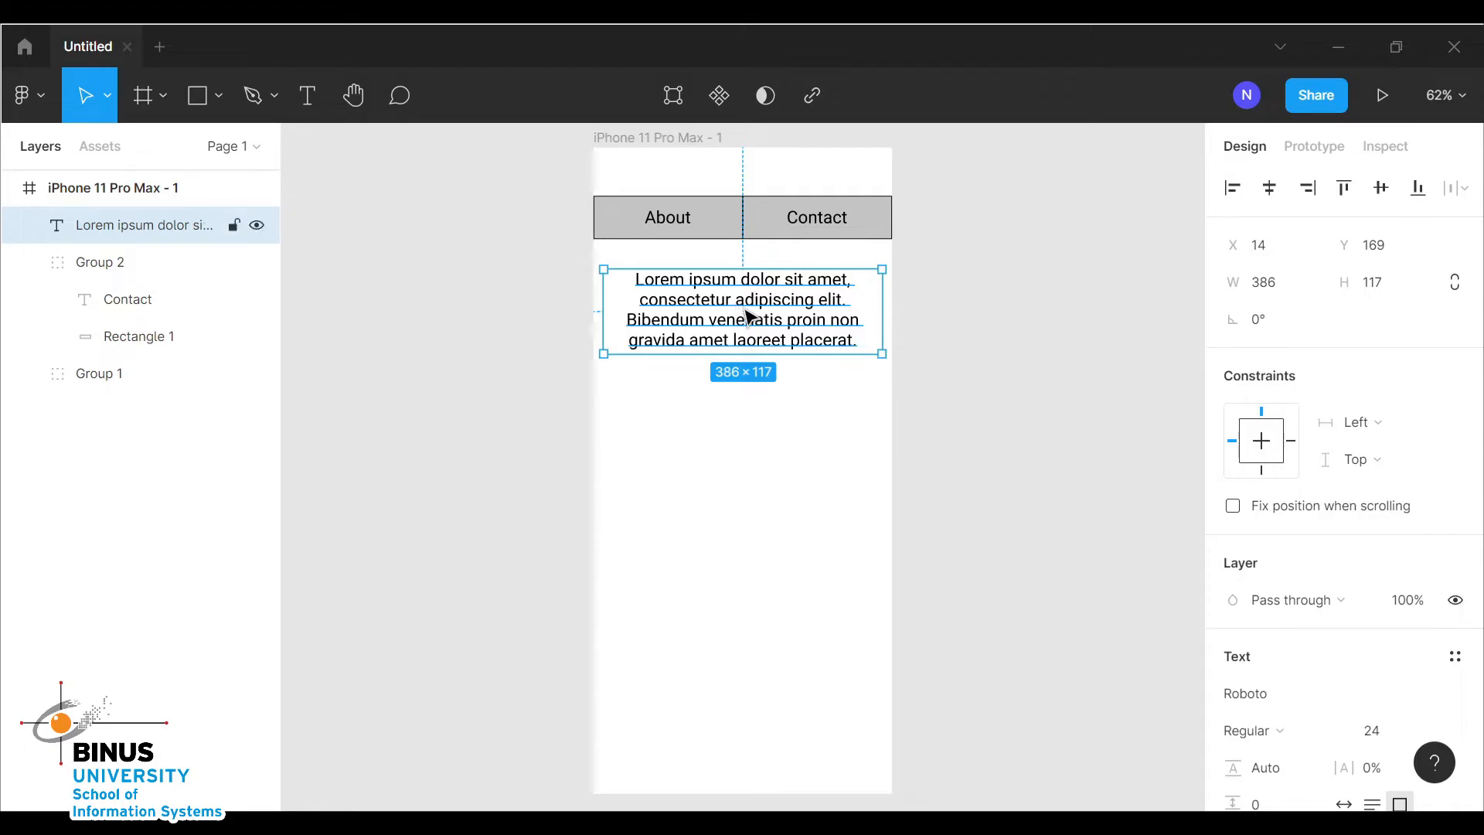
pyautogui.click(974, 337)
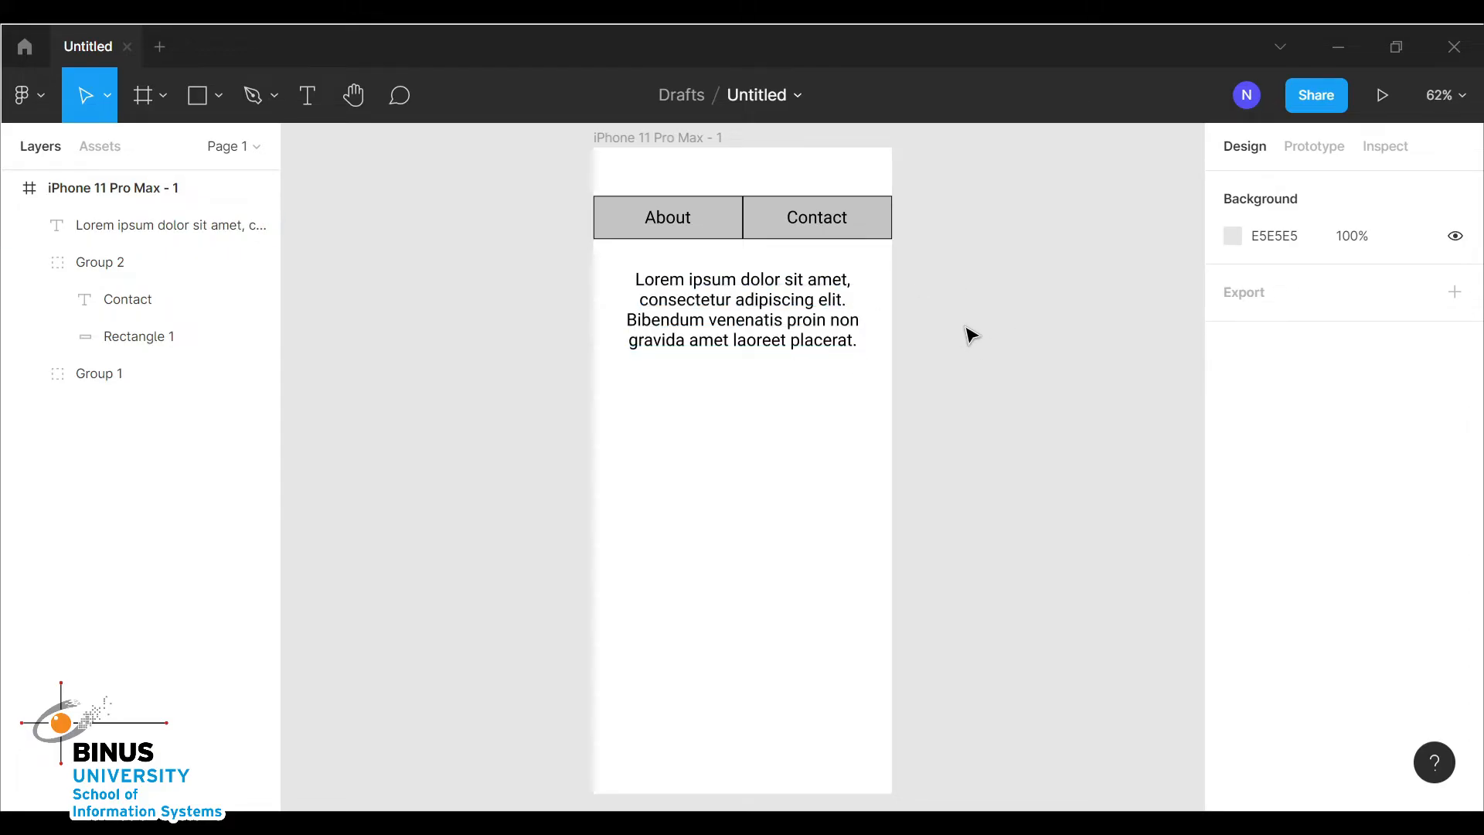
# Change the About button's fill colour to light cyan 7FE0ED
pyautogui.hscroll(2, 943, 402)
pyautogui.scroll(1, 942, 401)
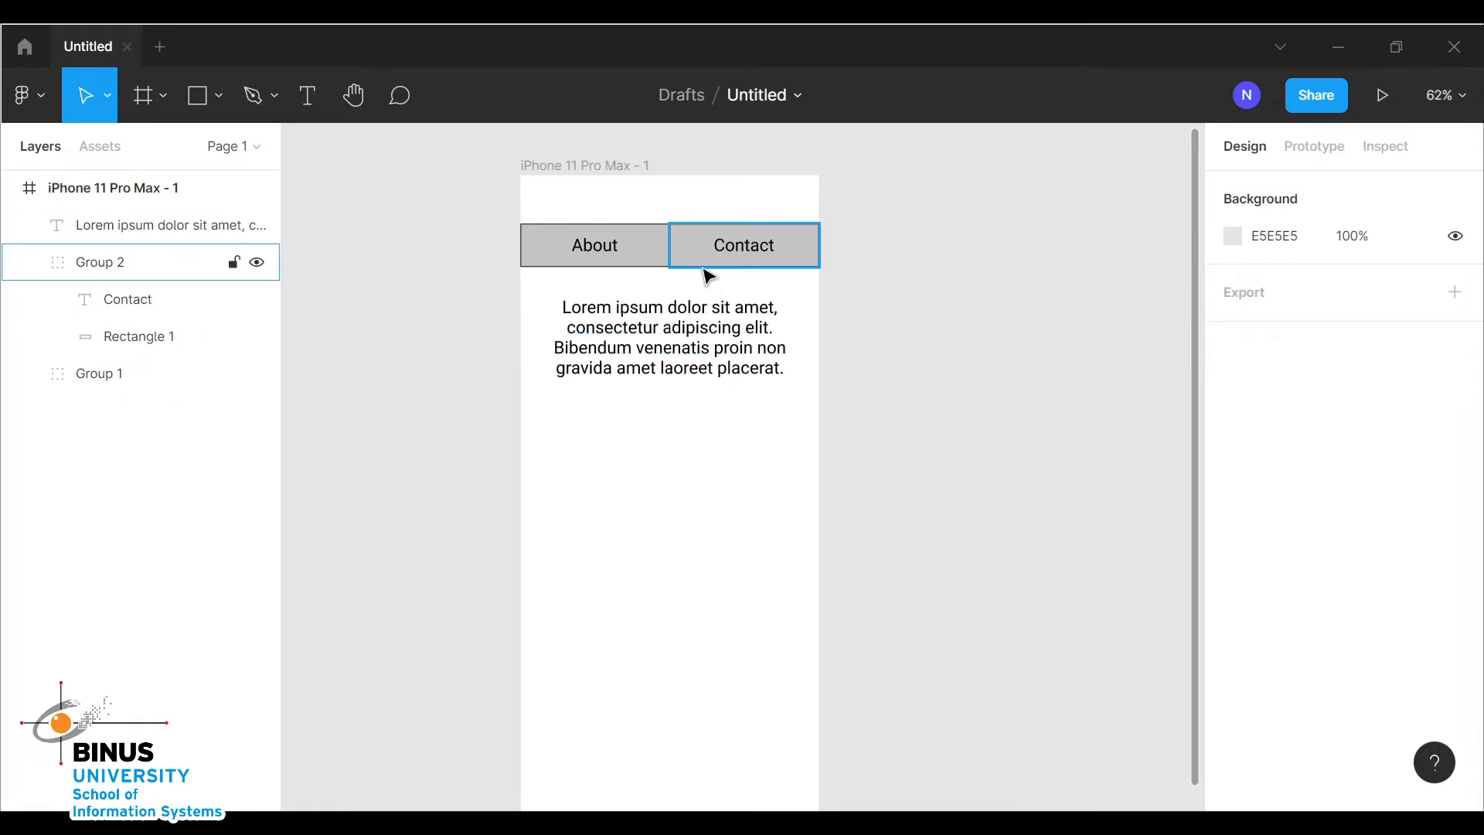
pyautogui.click(626, 268)
pyautogui.scroll(-5, 1313, 602)
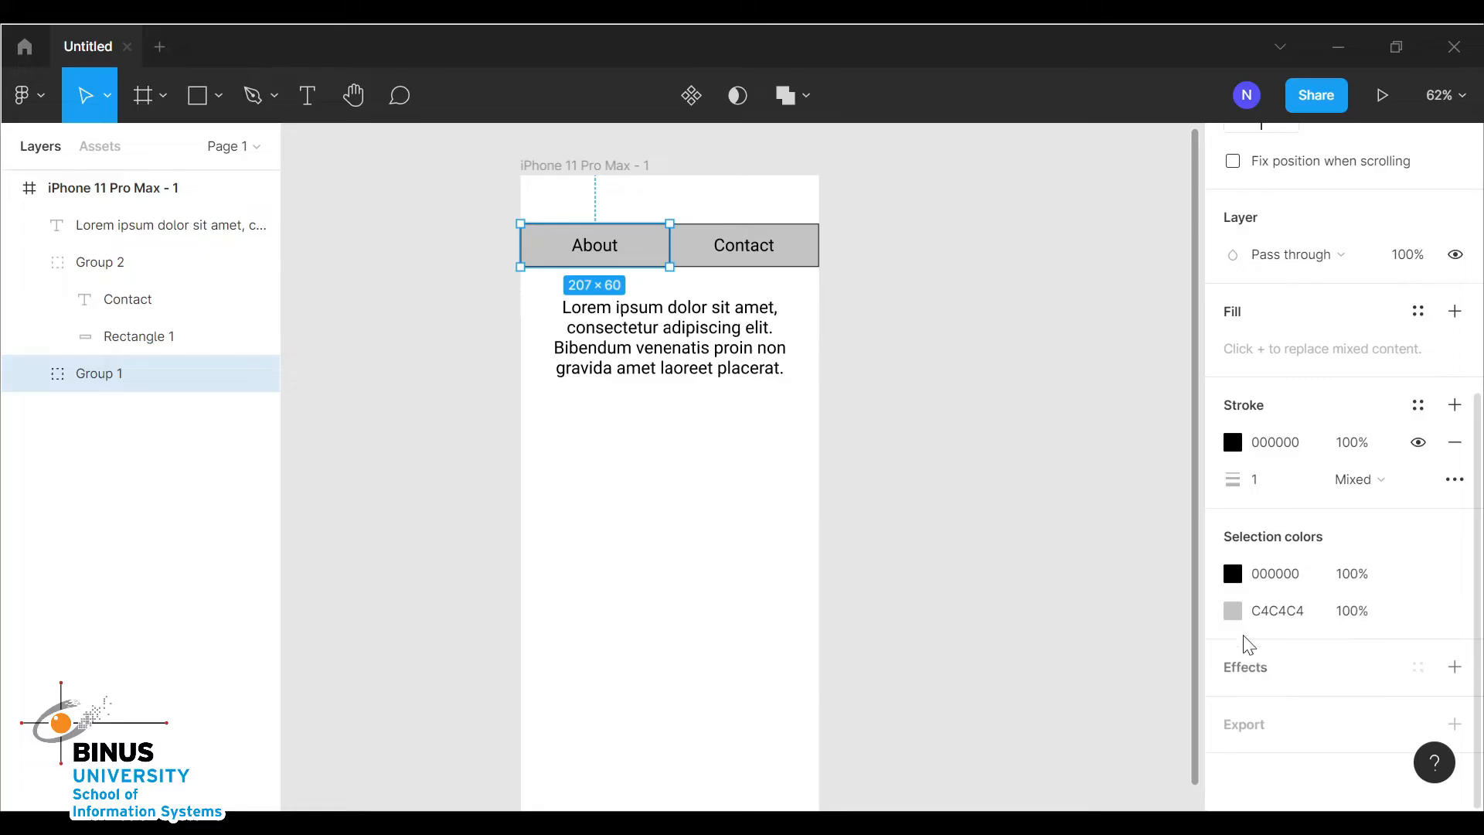
pyautogui.click(1240, 614)
pyautogui.click(1093, 535)
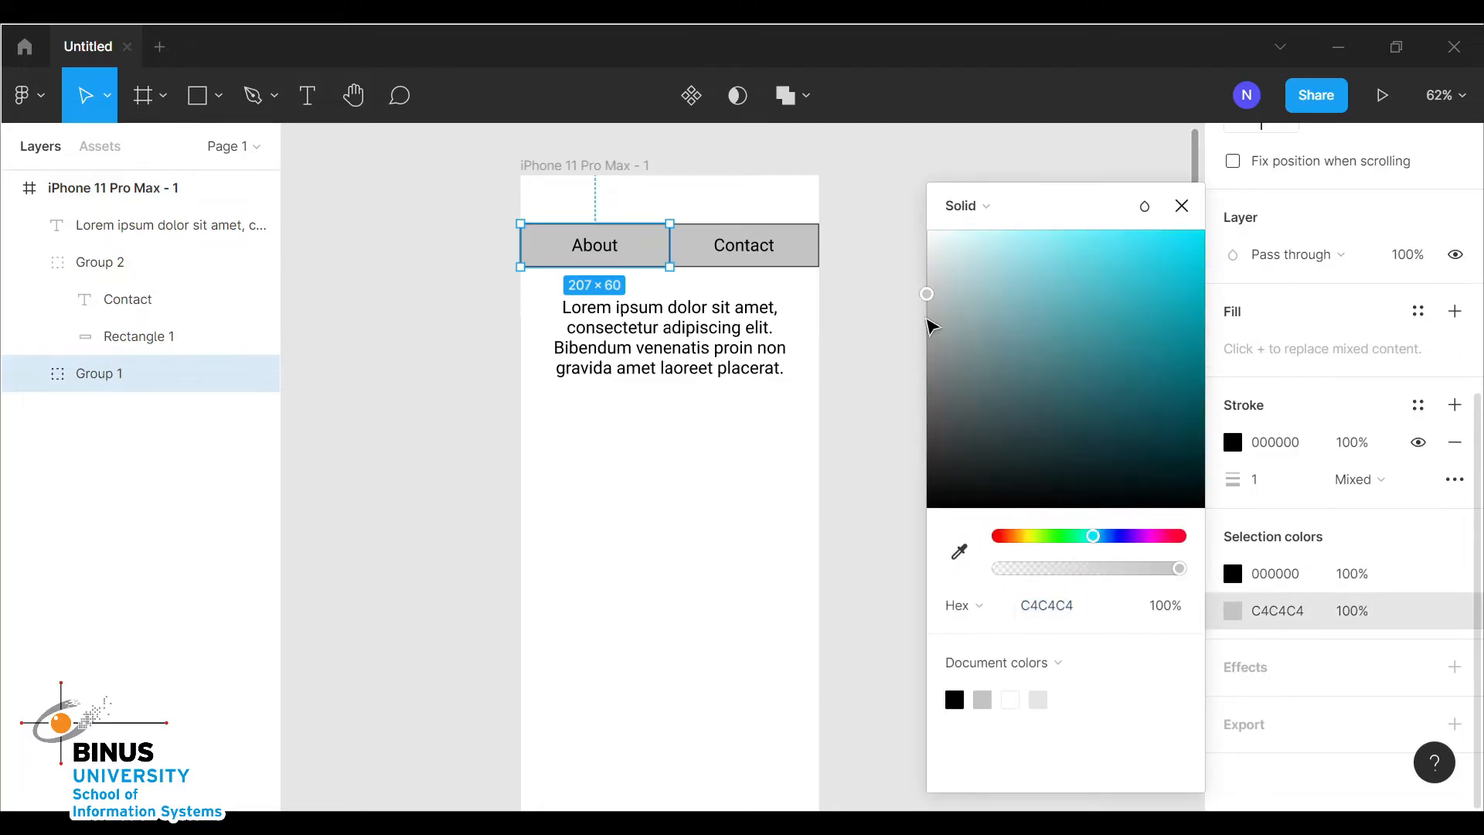
pyautogui.click(1057, 239)
pyautogui.moveTo(1056, 240); pyautogui.dragTo(1055, 249)
pyautogui.click(1181, 207)
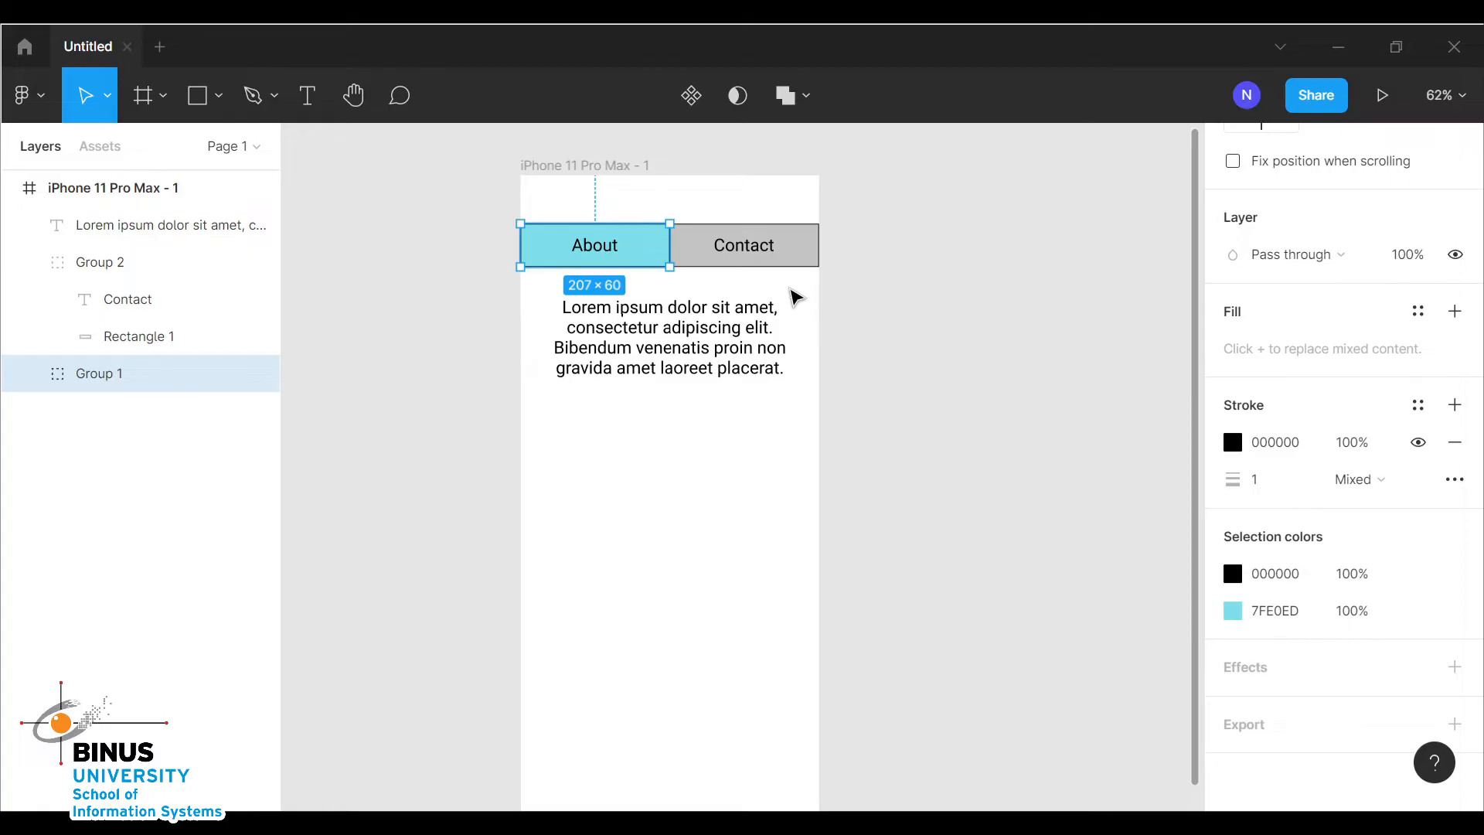
# Duplicate the whole iPhone 11 Pro Max frame
pyautogui.click(670, 363)
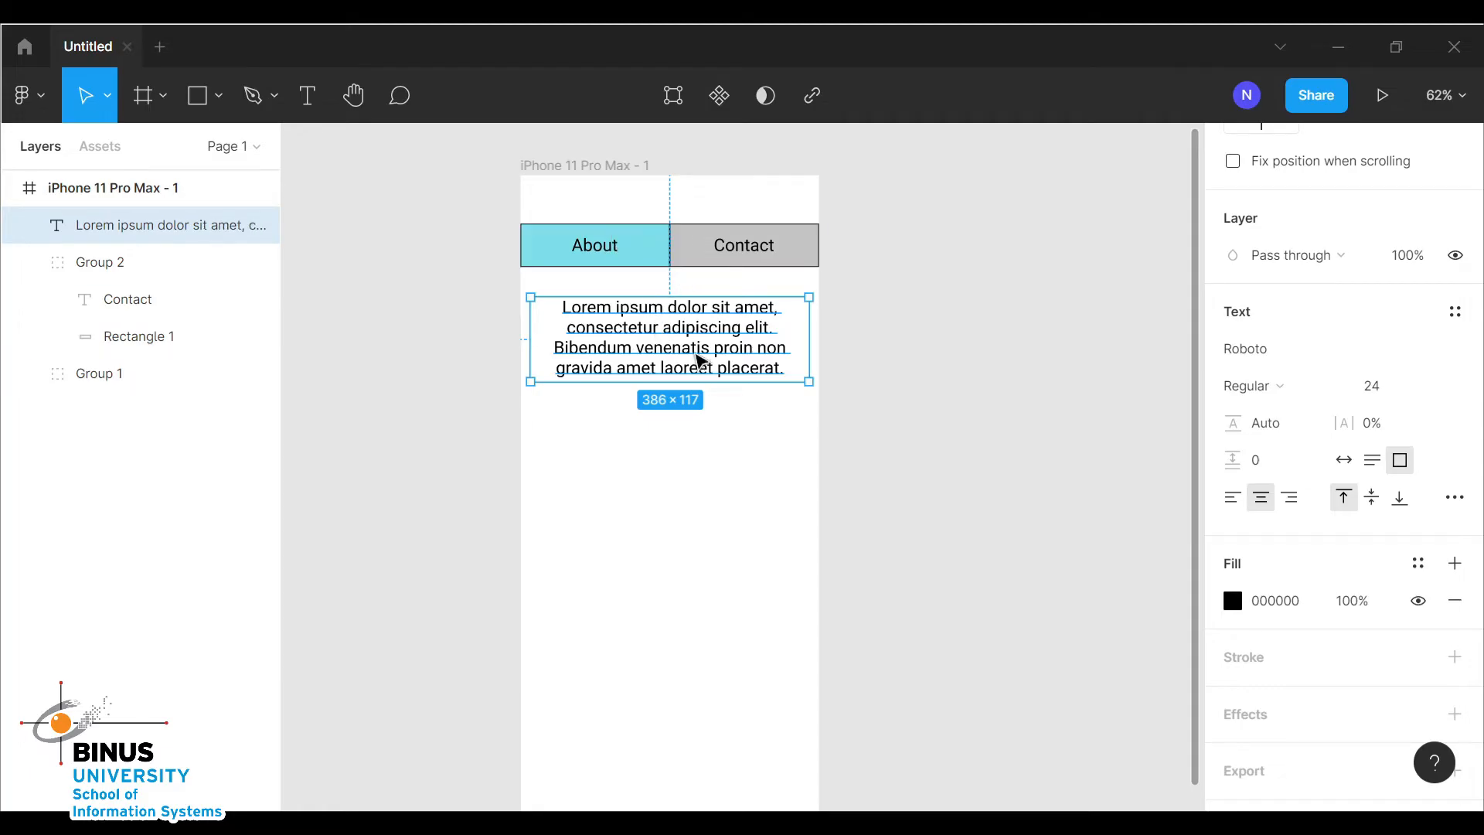
pyautogui.click(829, 436)
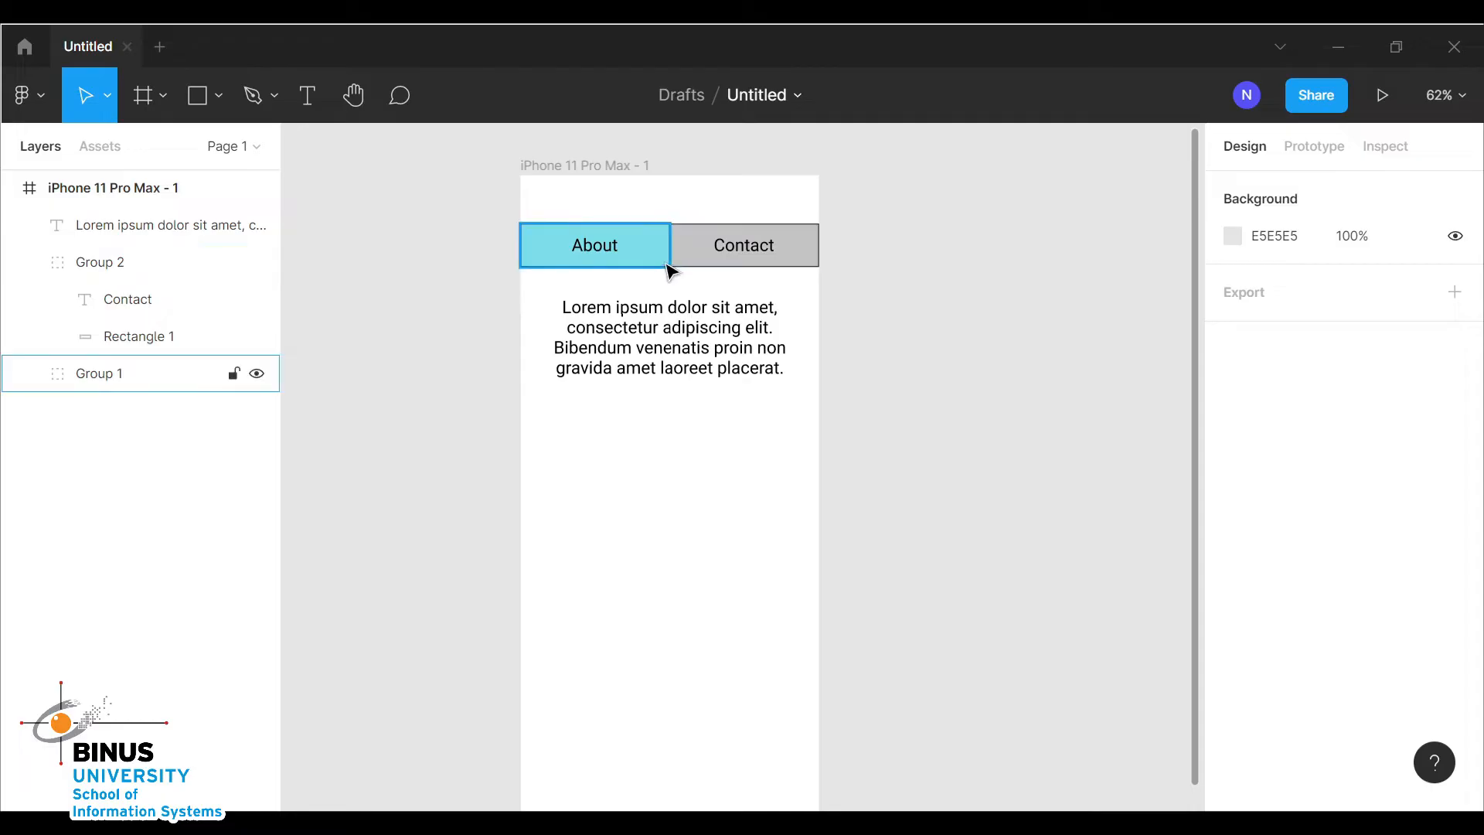
pyautogui.click(613, 165)
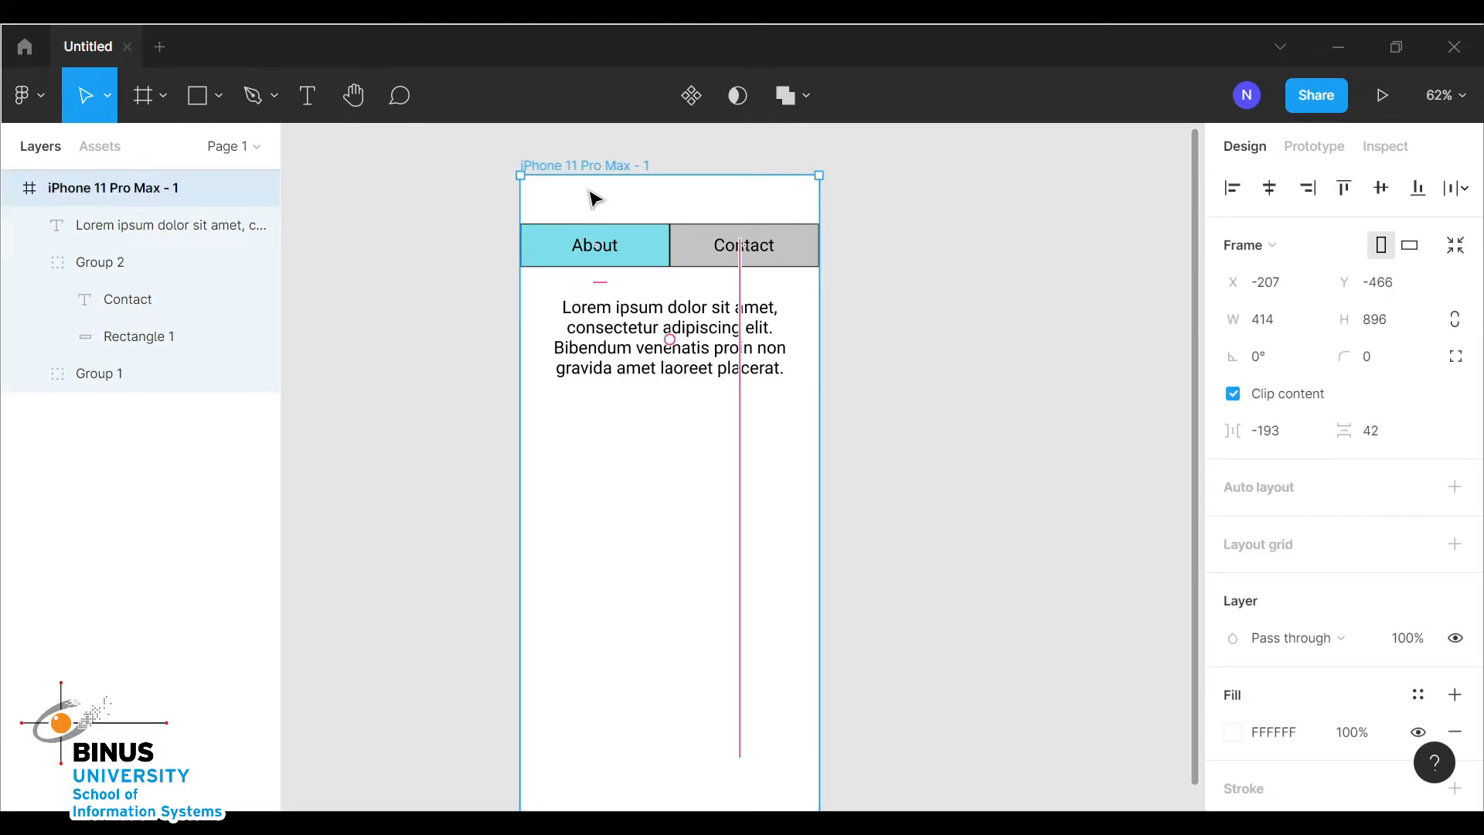
pyautogui.hotkey('ctrl', 'd')
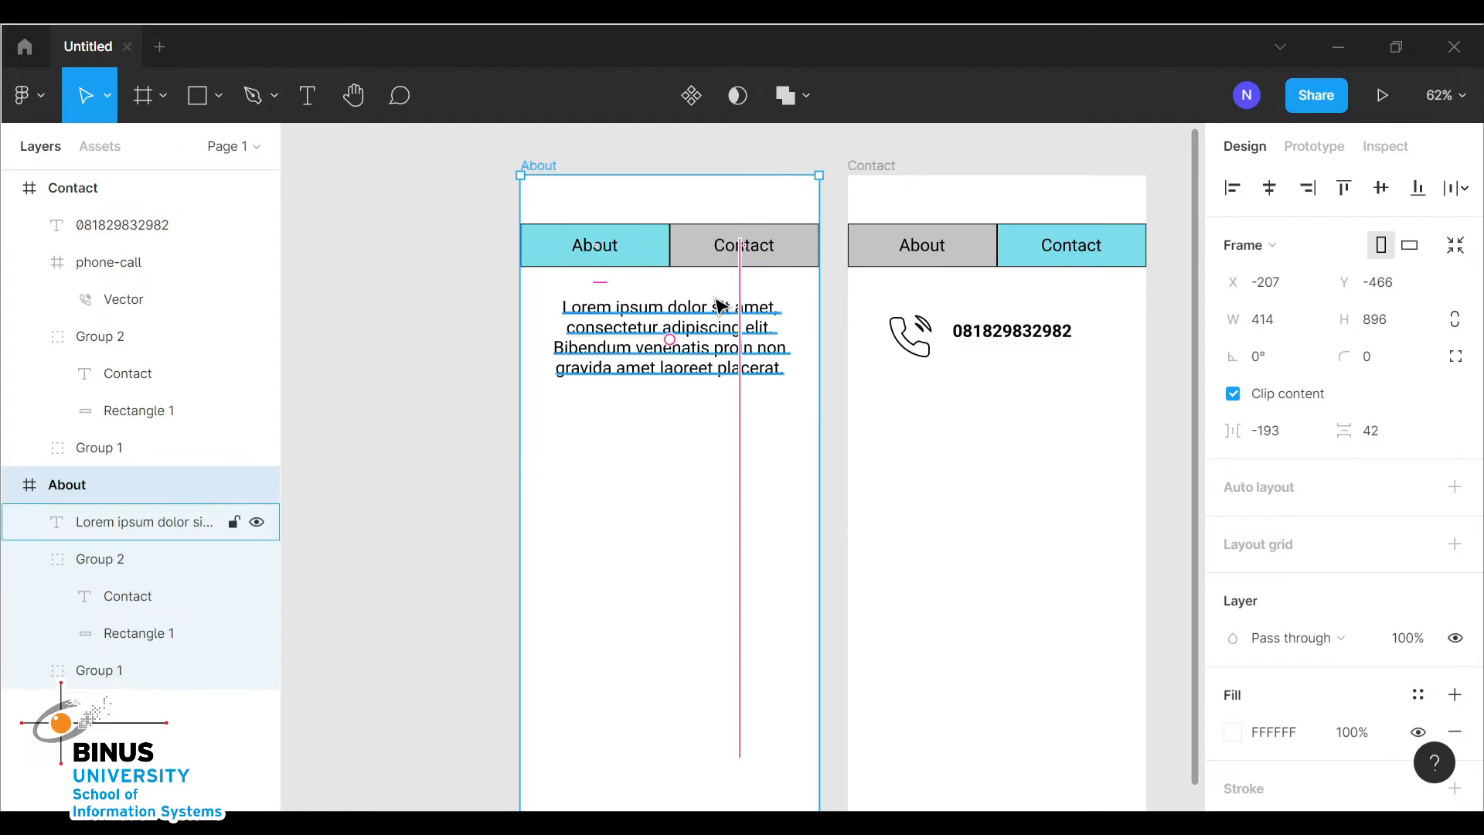
# Add a tap interaction to the About frame's Contact button that navigates to the Contact frame
pyautogui.click(721, 253)
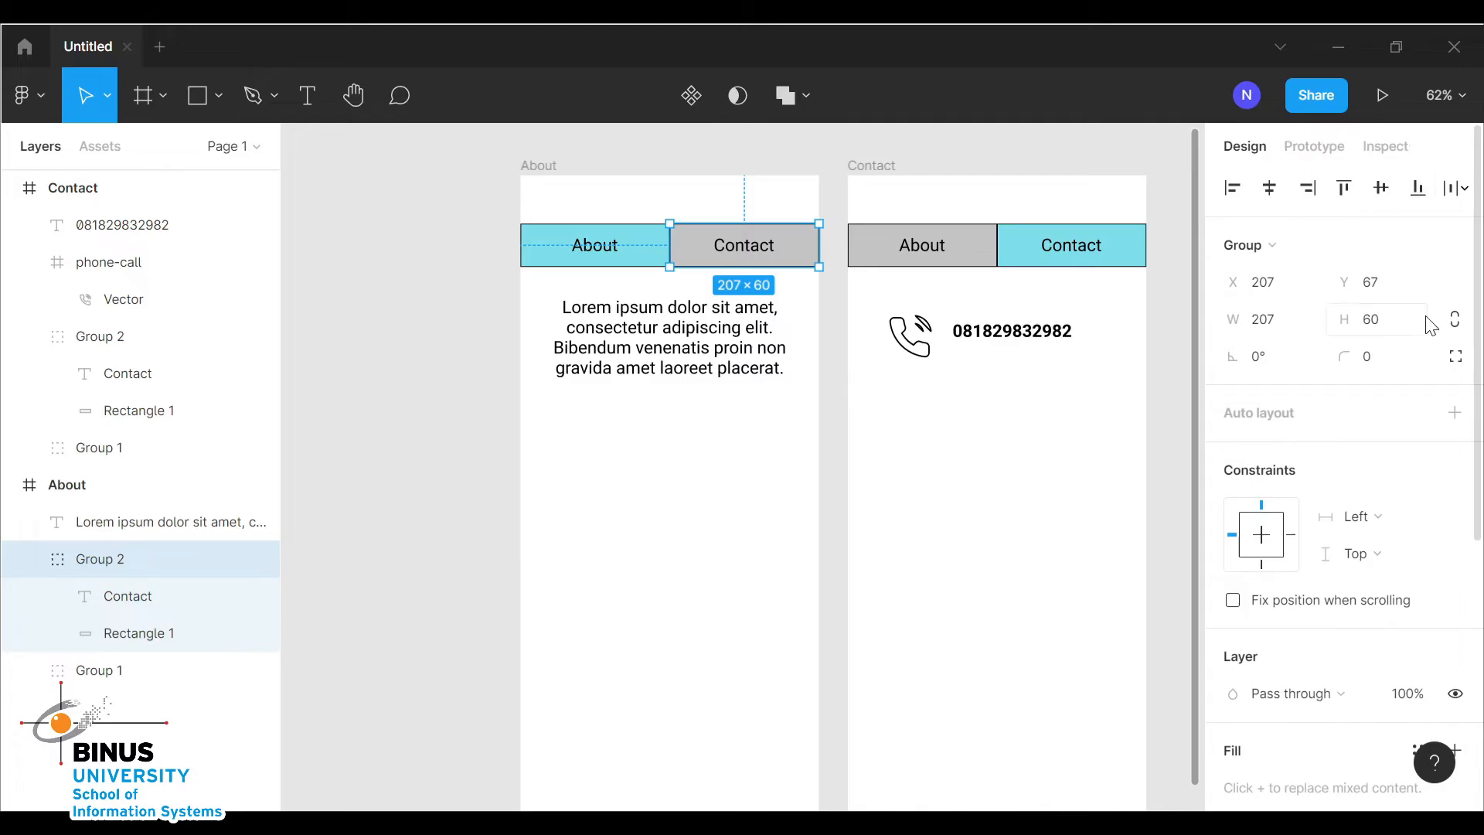
pyautogui.click(1323, 145)
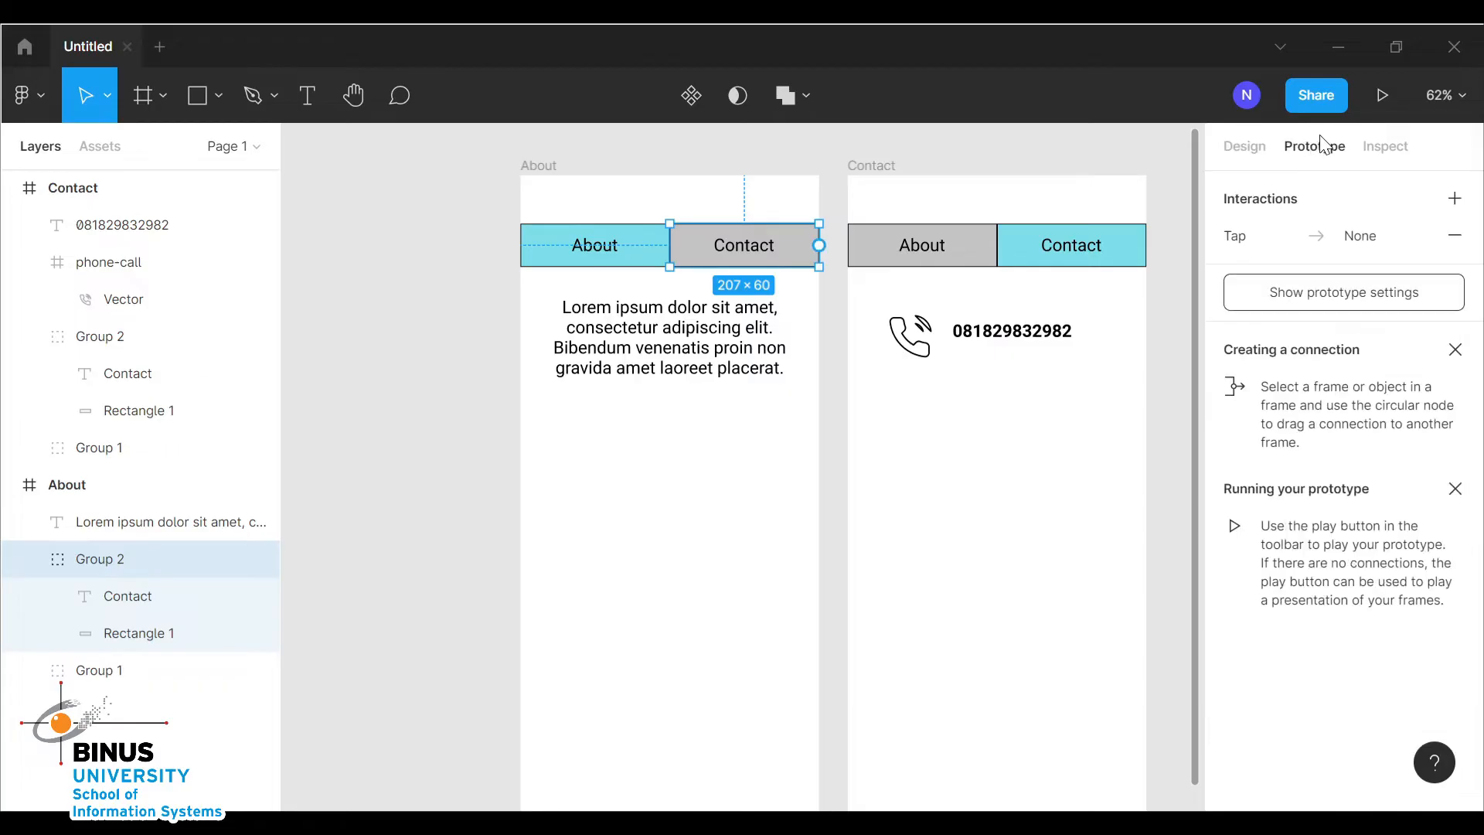
pyautogui.click(1281, 232)
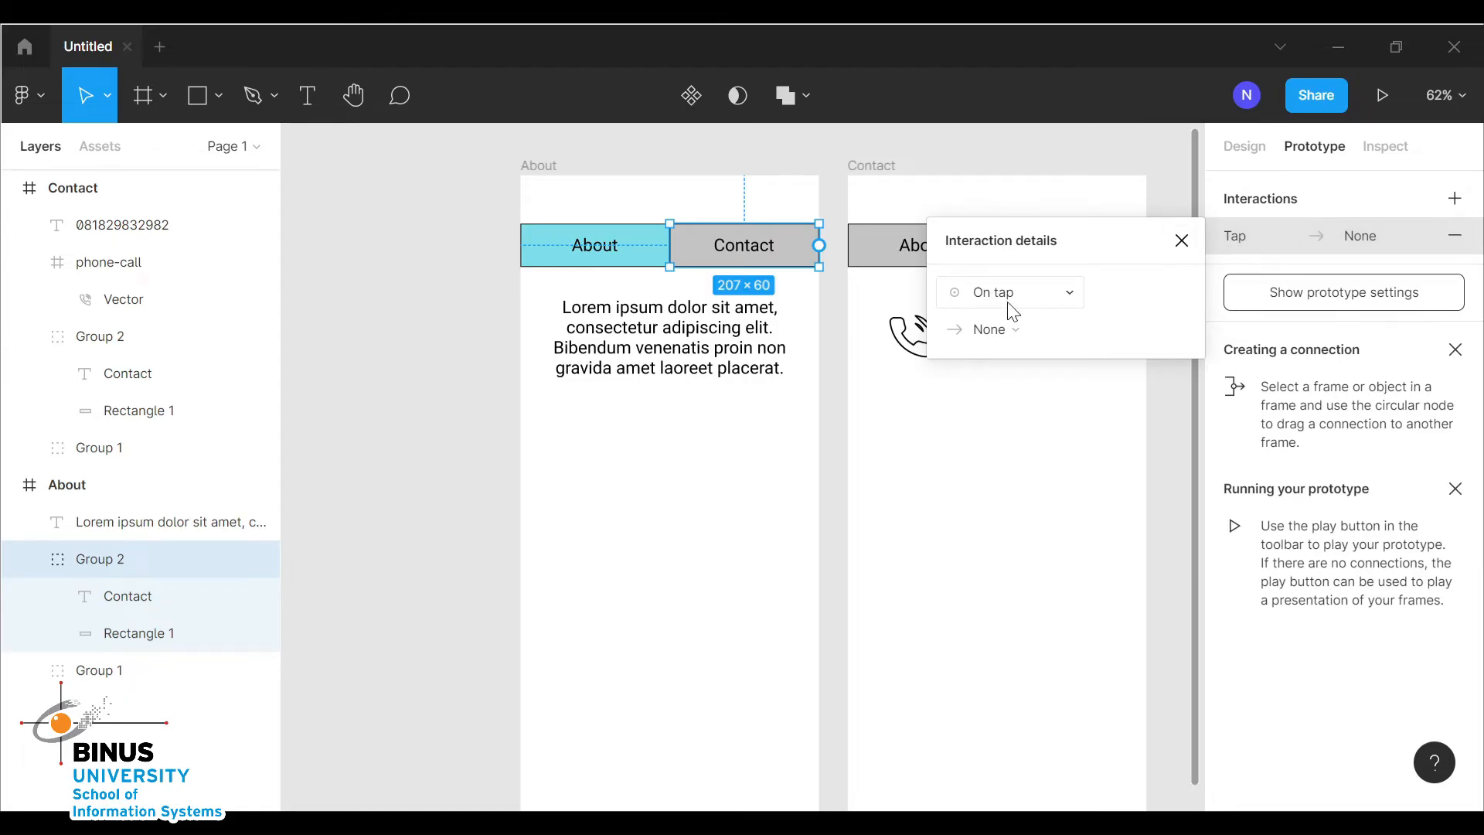
pyautogui.click(1019, 342)
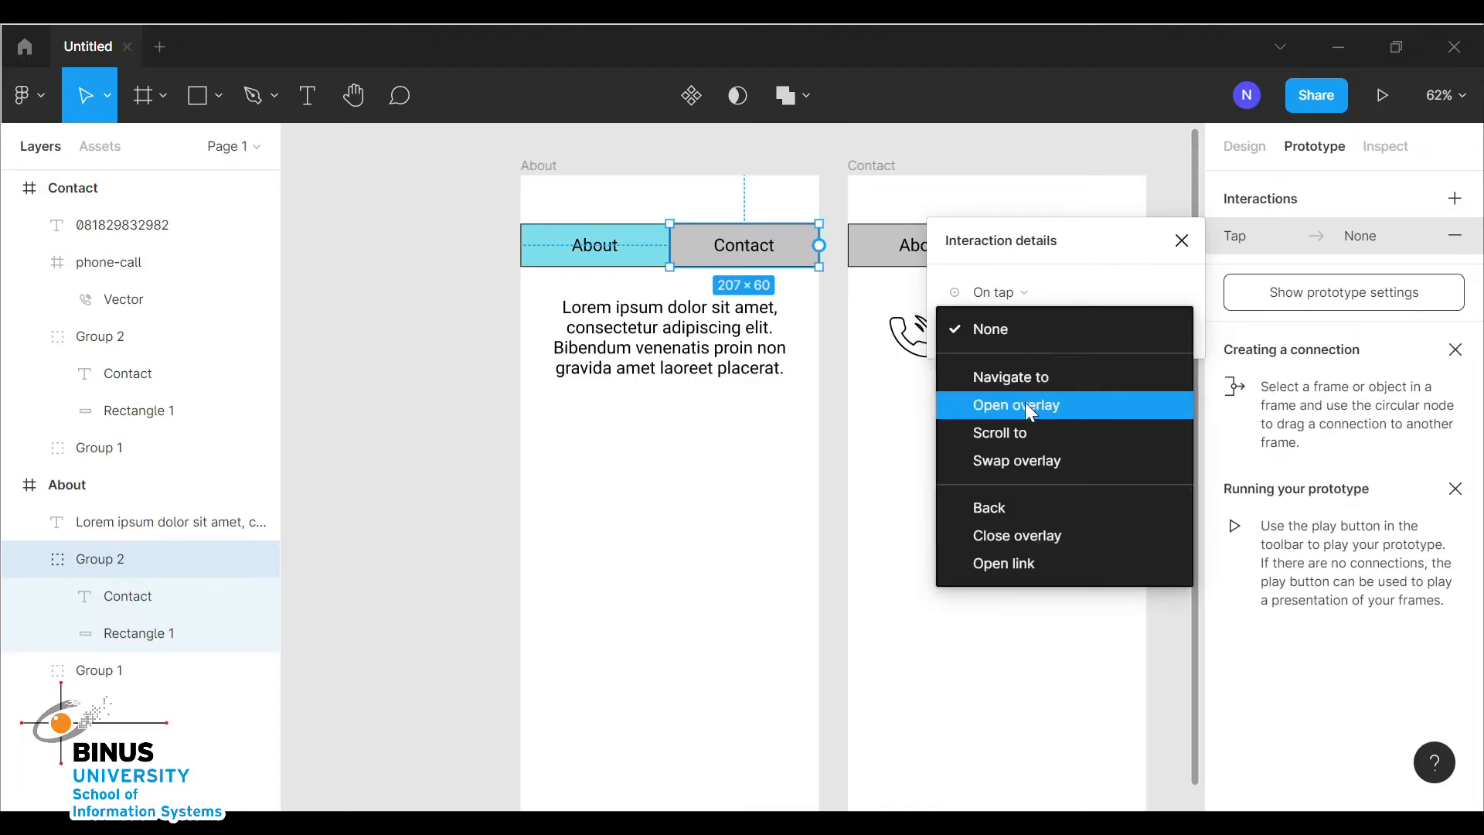
pyautogui.click(1040, 379)
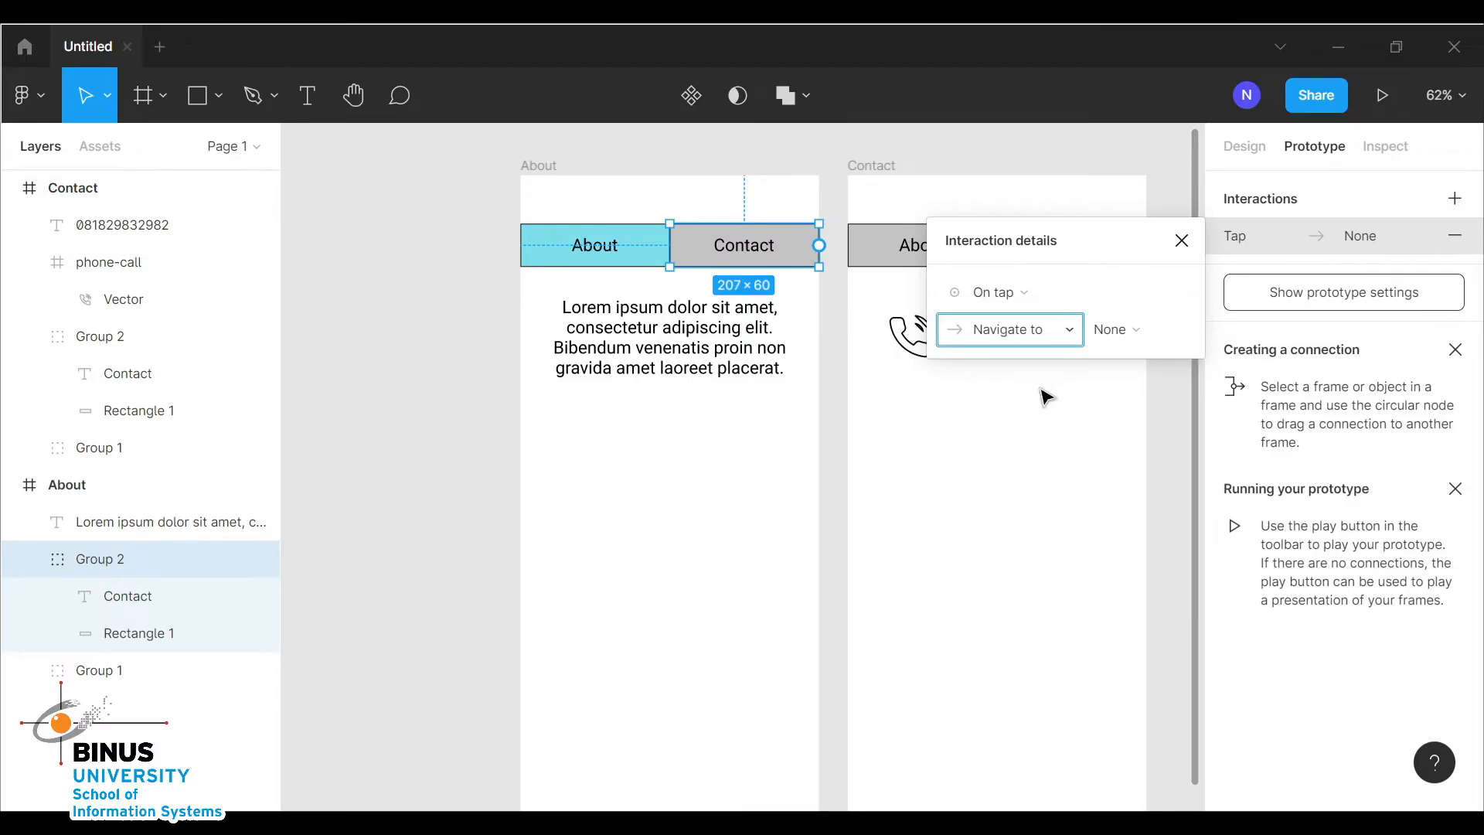
pyautogui.click(1139, 337)
pyautogui.click(1136, 334)
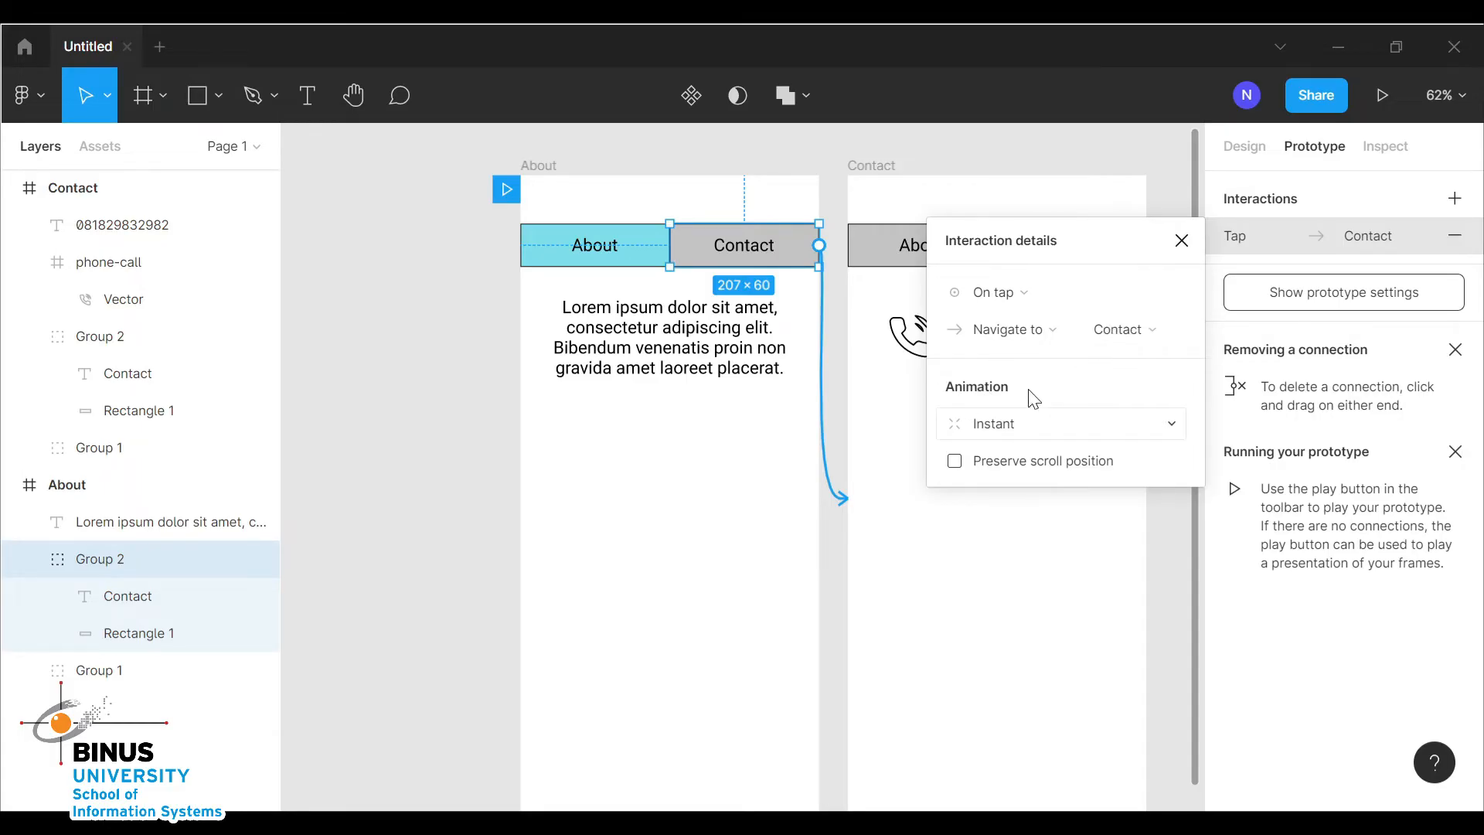
# Set that interaction's animation to Smart animate with a duration of 1000 ms
pyautogui.click(1011, 424)
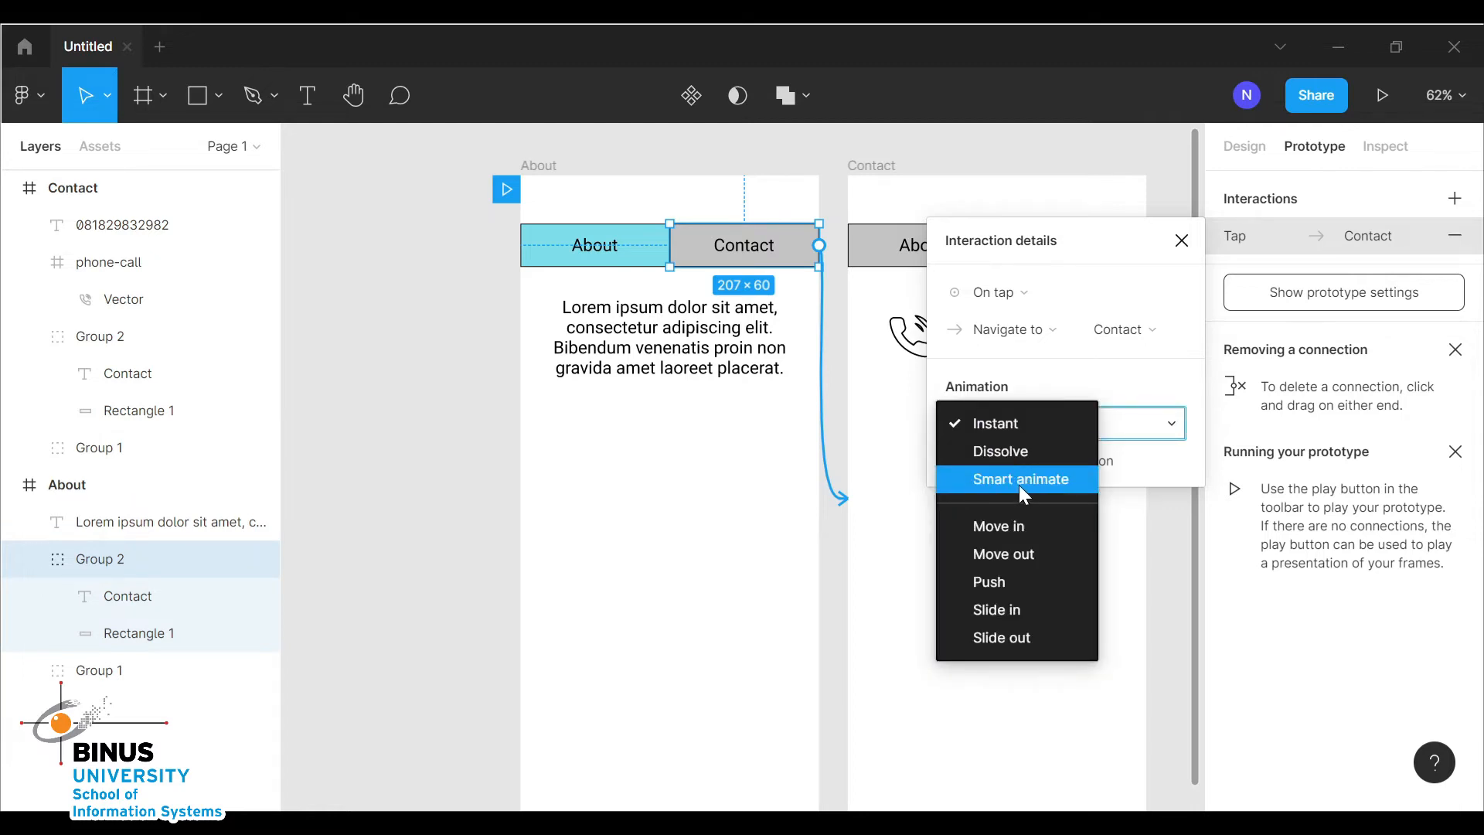
pyautogui.click(1022, 486)
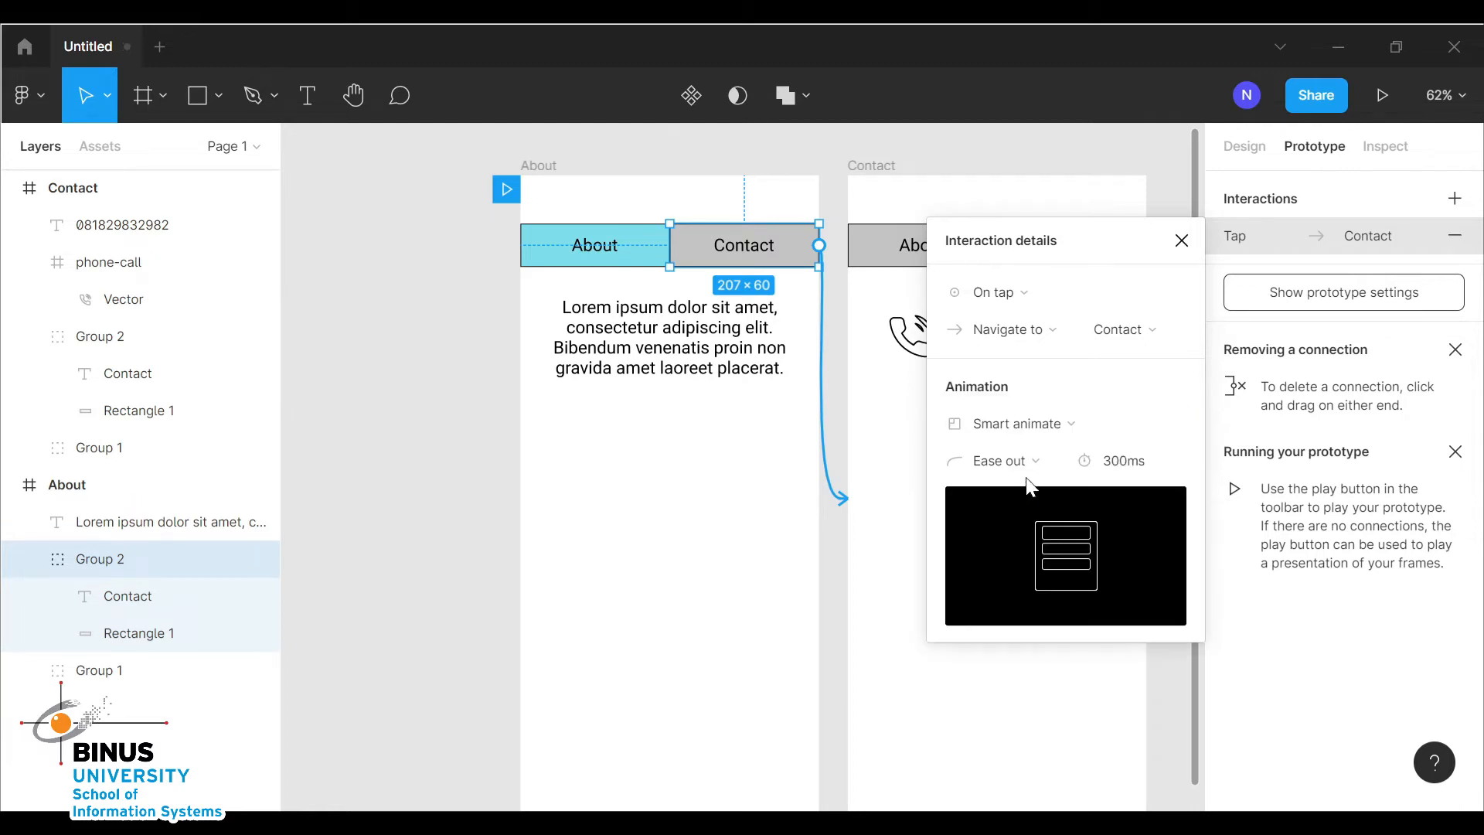
pyautogui.click(1125, 464)
pyautogui.press('BackSpace')
pyautogui.write('1')
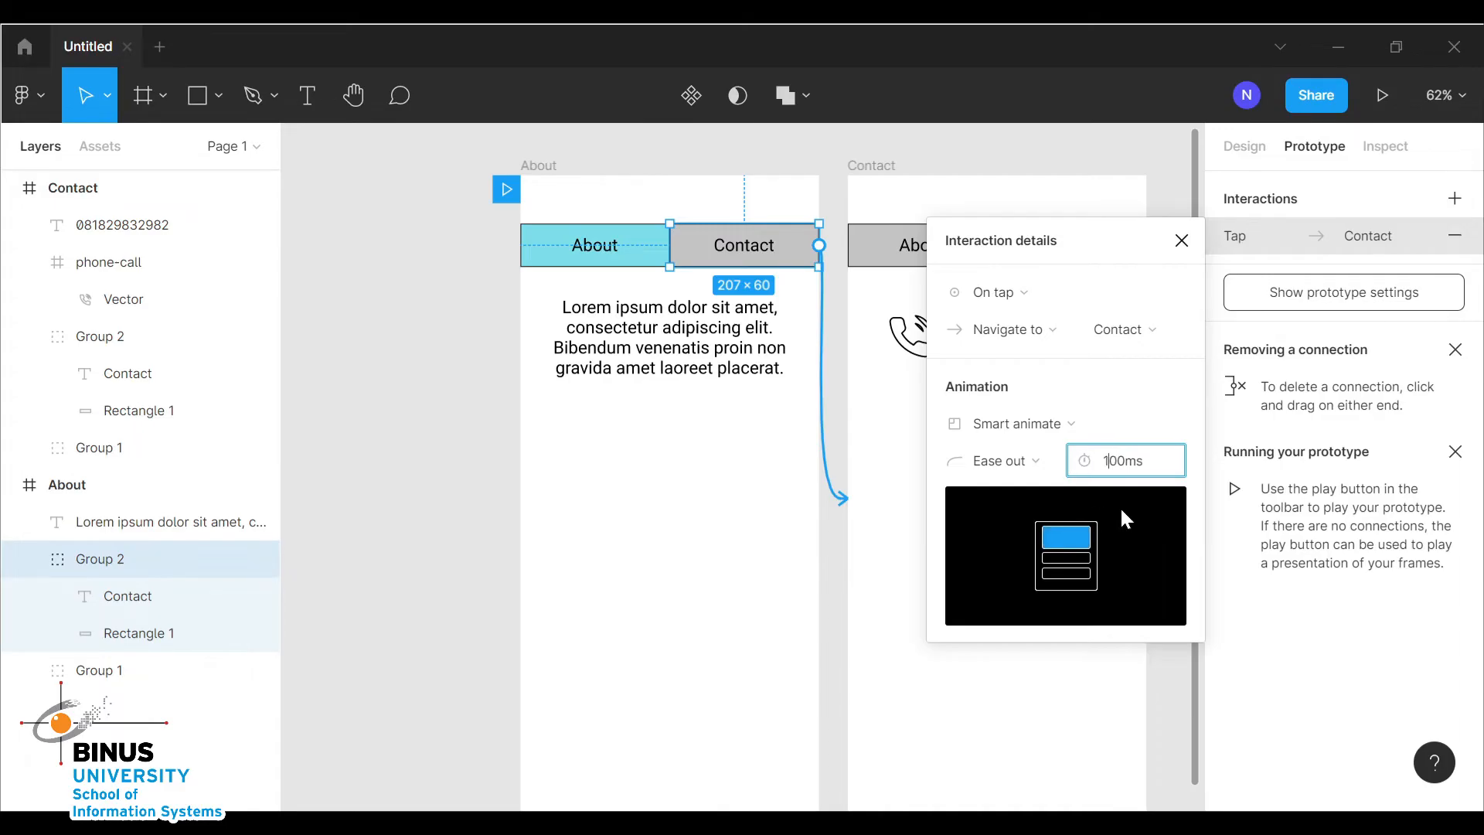
pyautogui.write('0')
pyautogui.click(1181, 240)
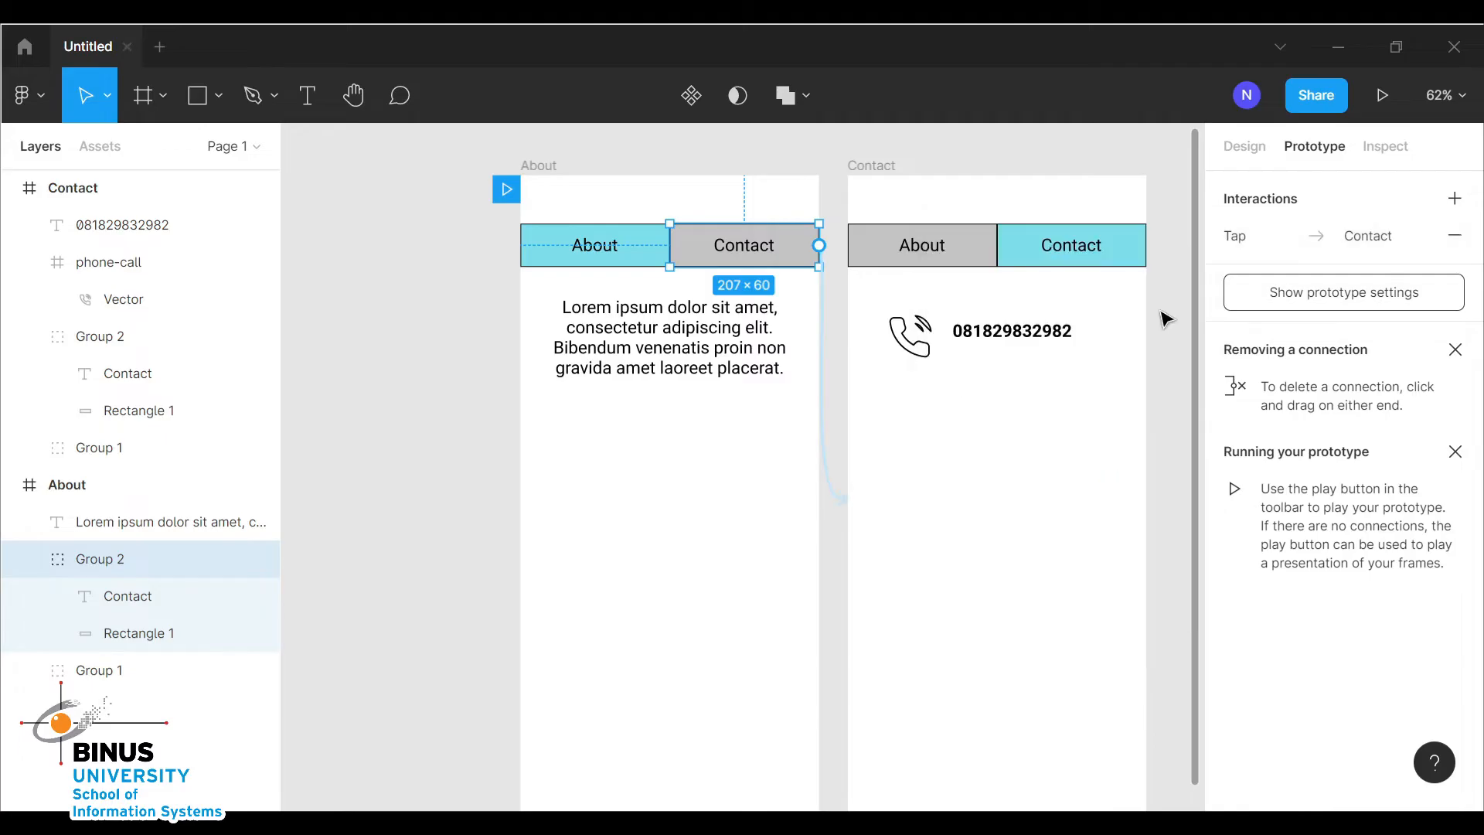
# Add a tap interaction to the Contact frame's About button that navigates to the About frame
pyautogui.click(872, 167)
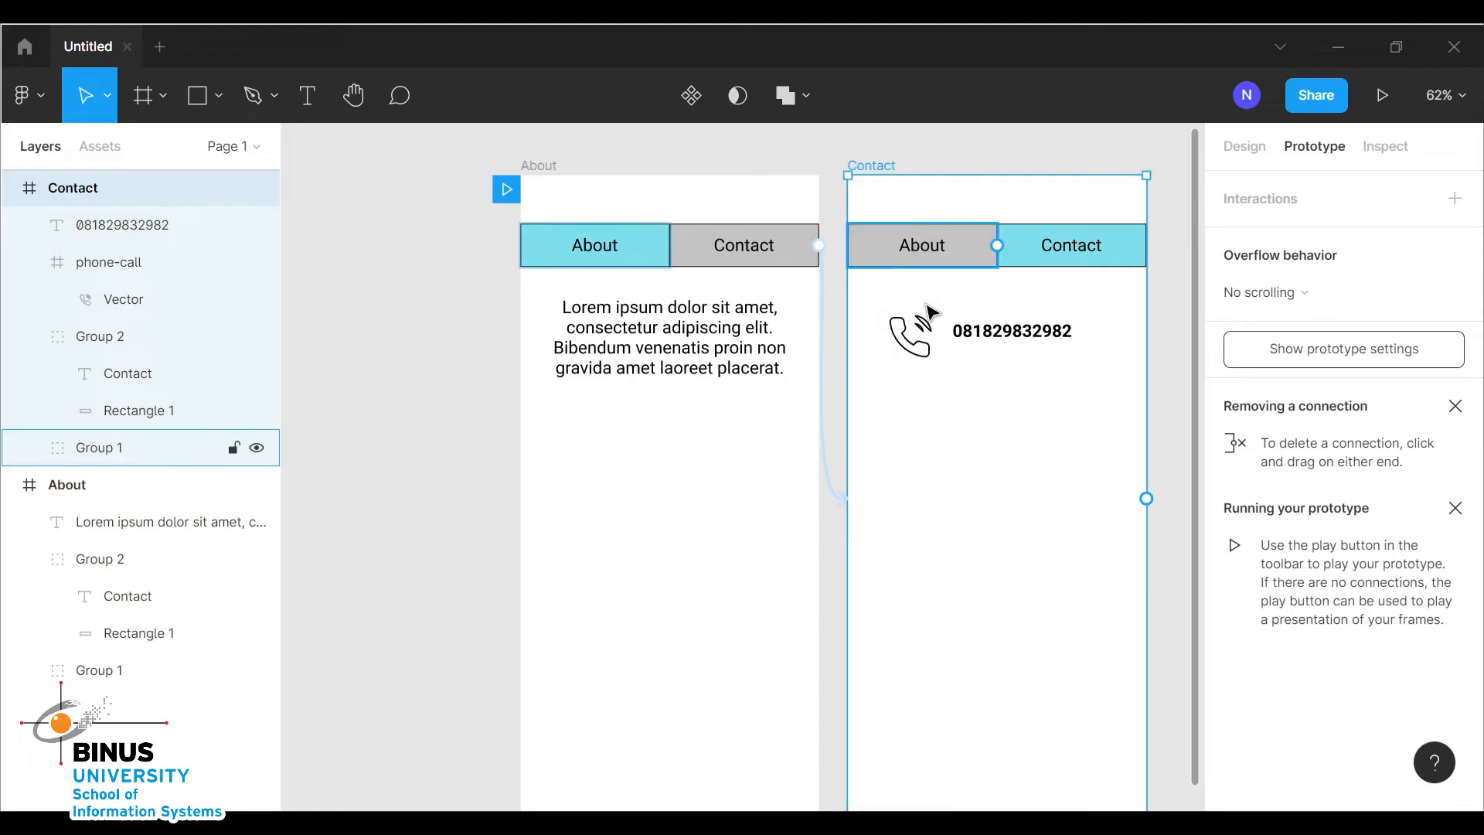
pyautogui.click(945, 266)
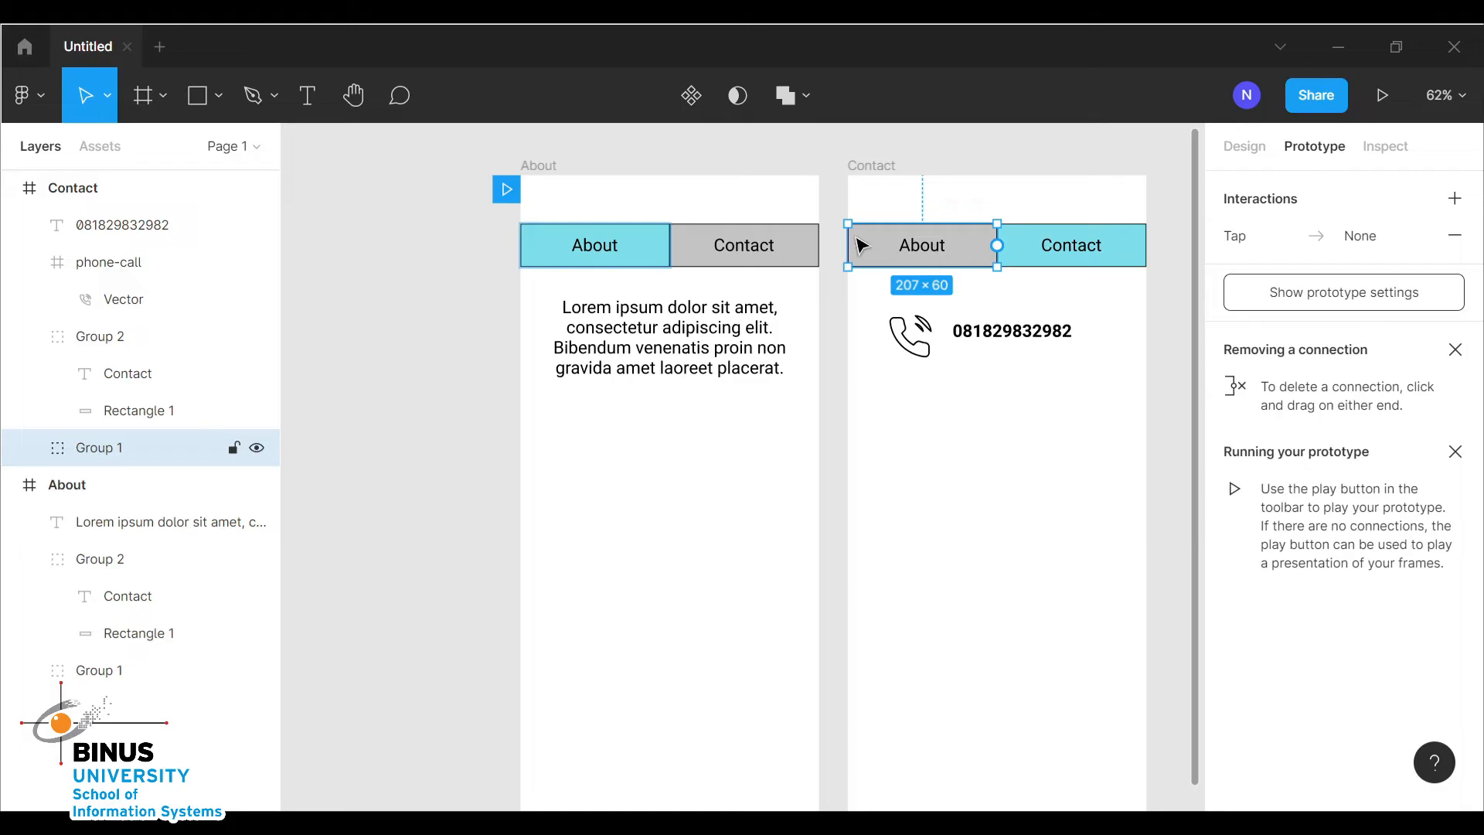
pyautogui.click(1279, 235)
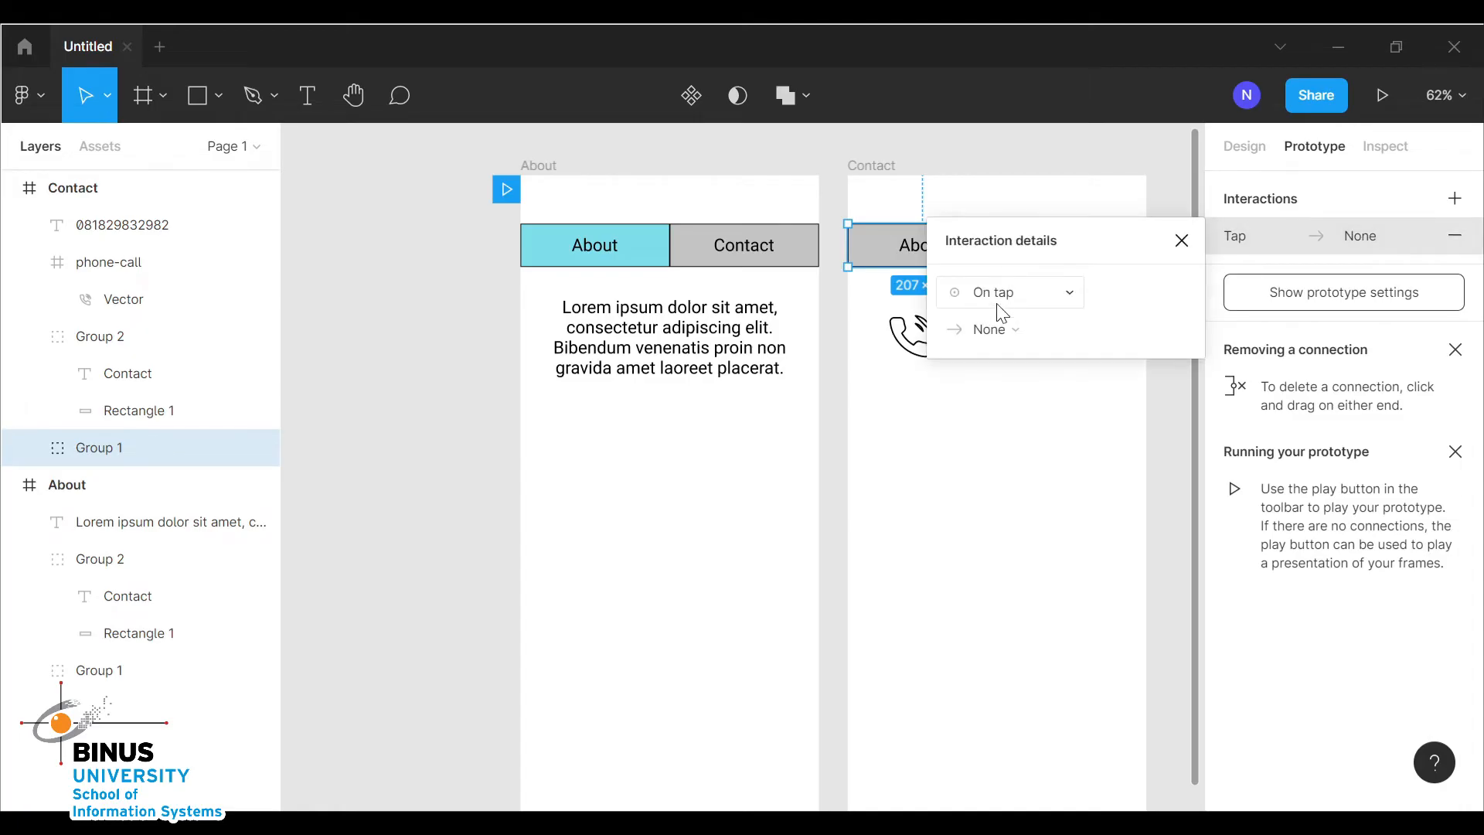
pyautogui.click(999, 330)
pyautogui.click(1036, 376)
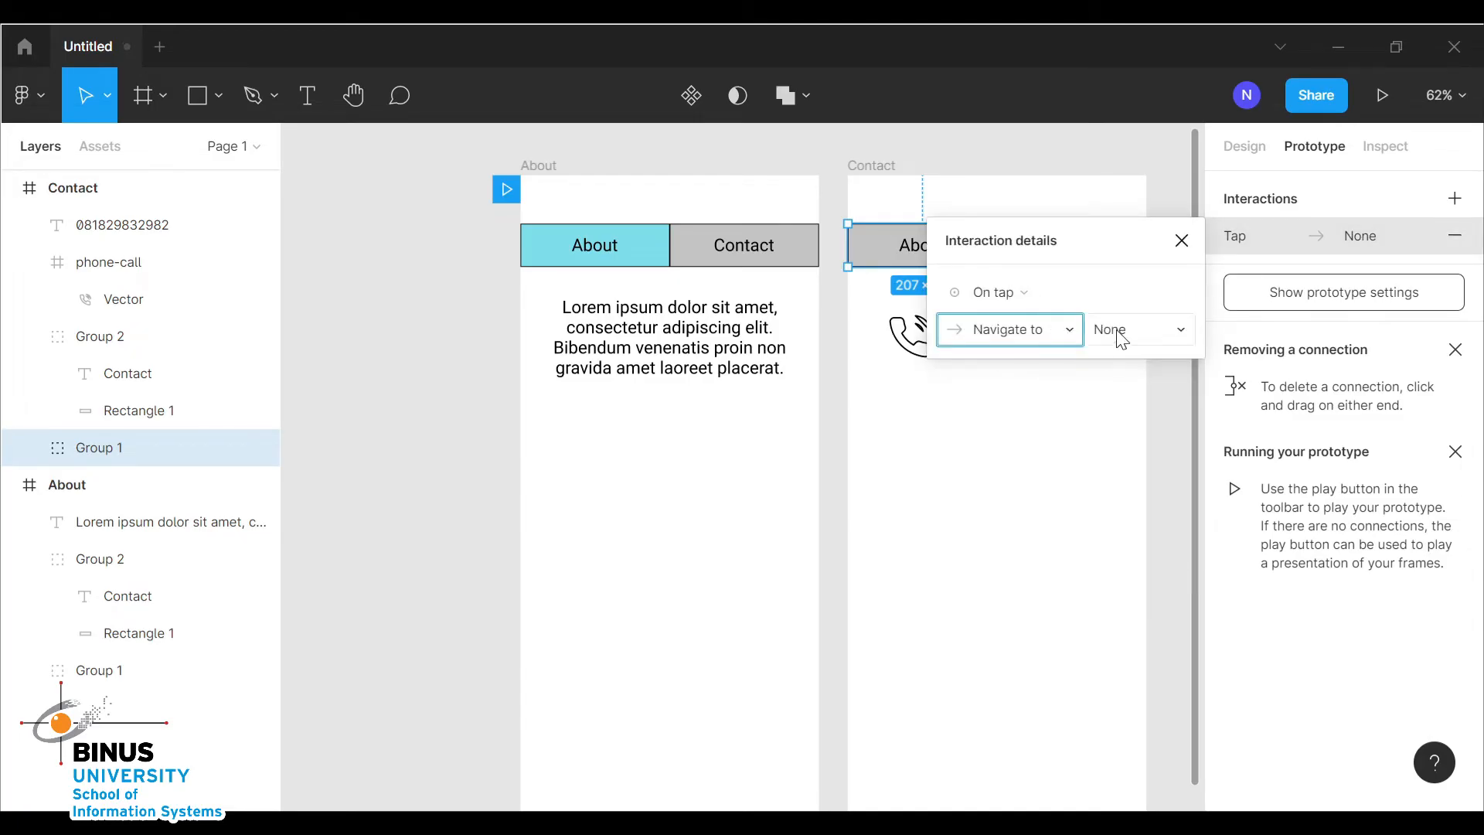
pyautogui.click(1119, 331)
pyautogui.click(1156, 332)
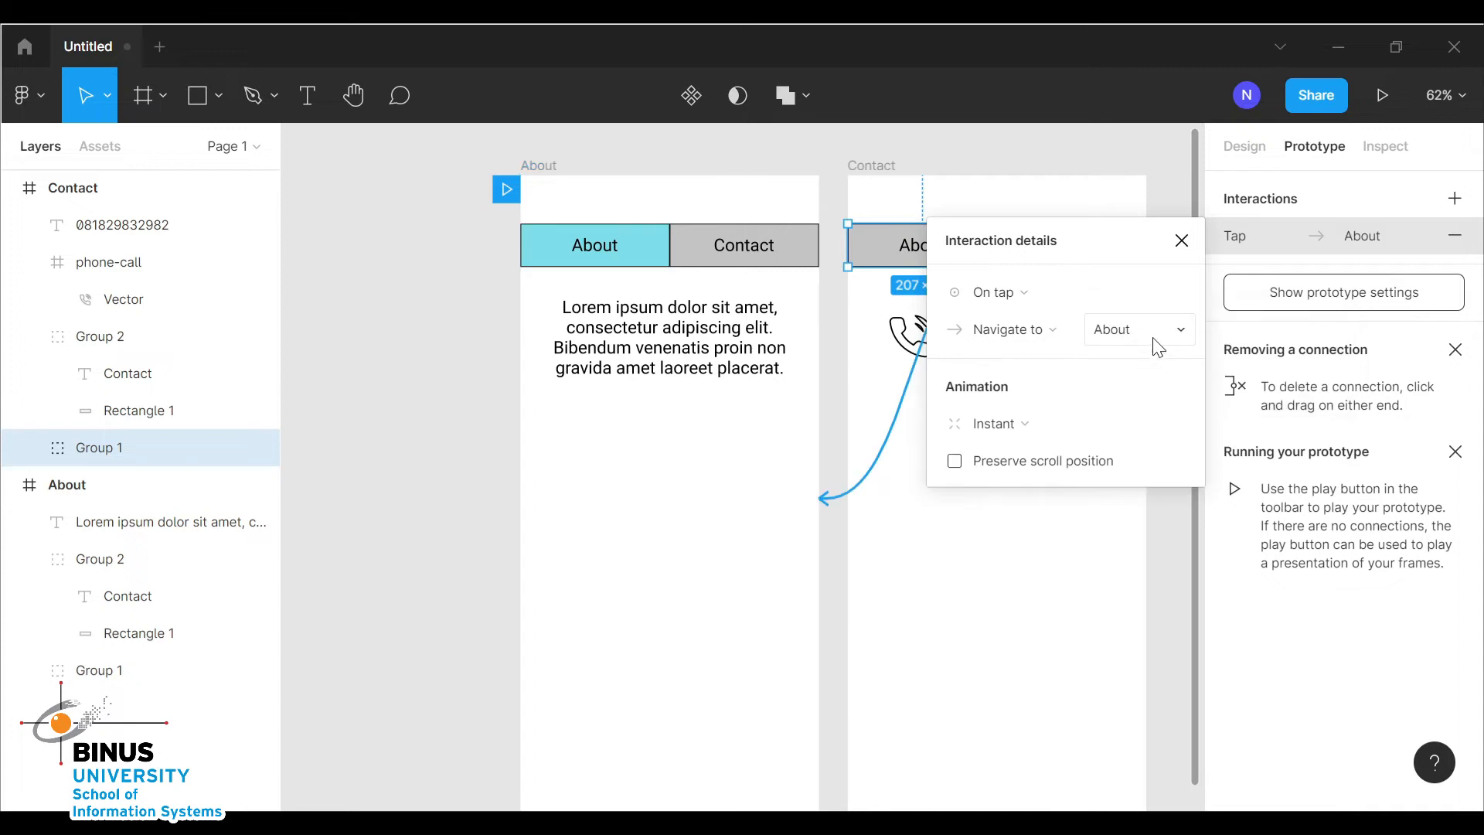
# Set the About button's interaction animation to Smart animate with a duration of 1000 ms
pyautogui.click(1015, 424)
pyautogui.click(1020, 479)
pyautogui.click(1124, 464)
pyautogui.moveTo(1112, 462); pyautogui.dragTo(1069, 461)
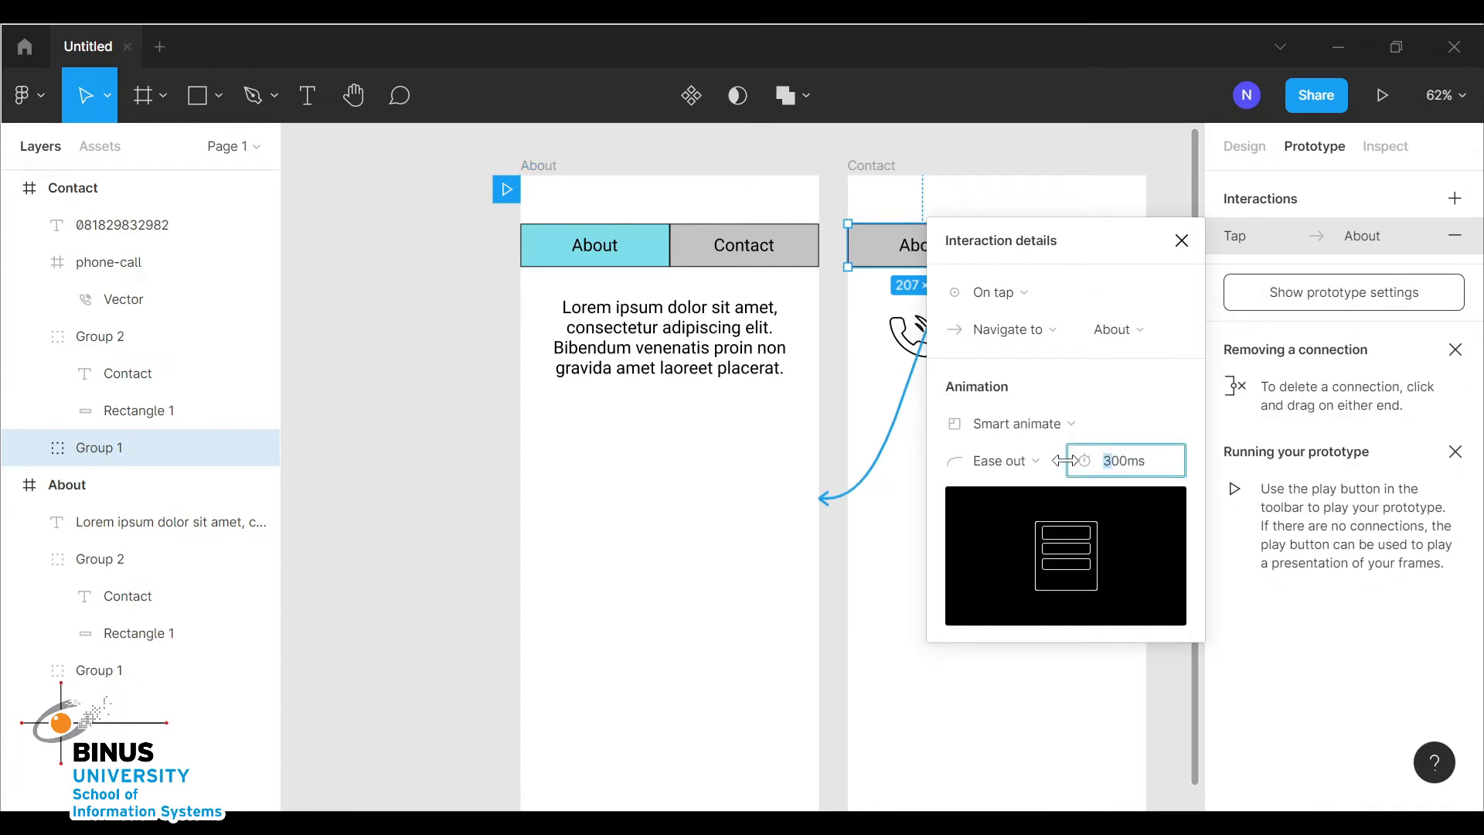
pyautogui.write('10')
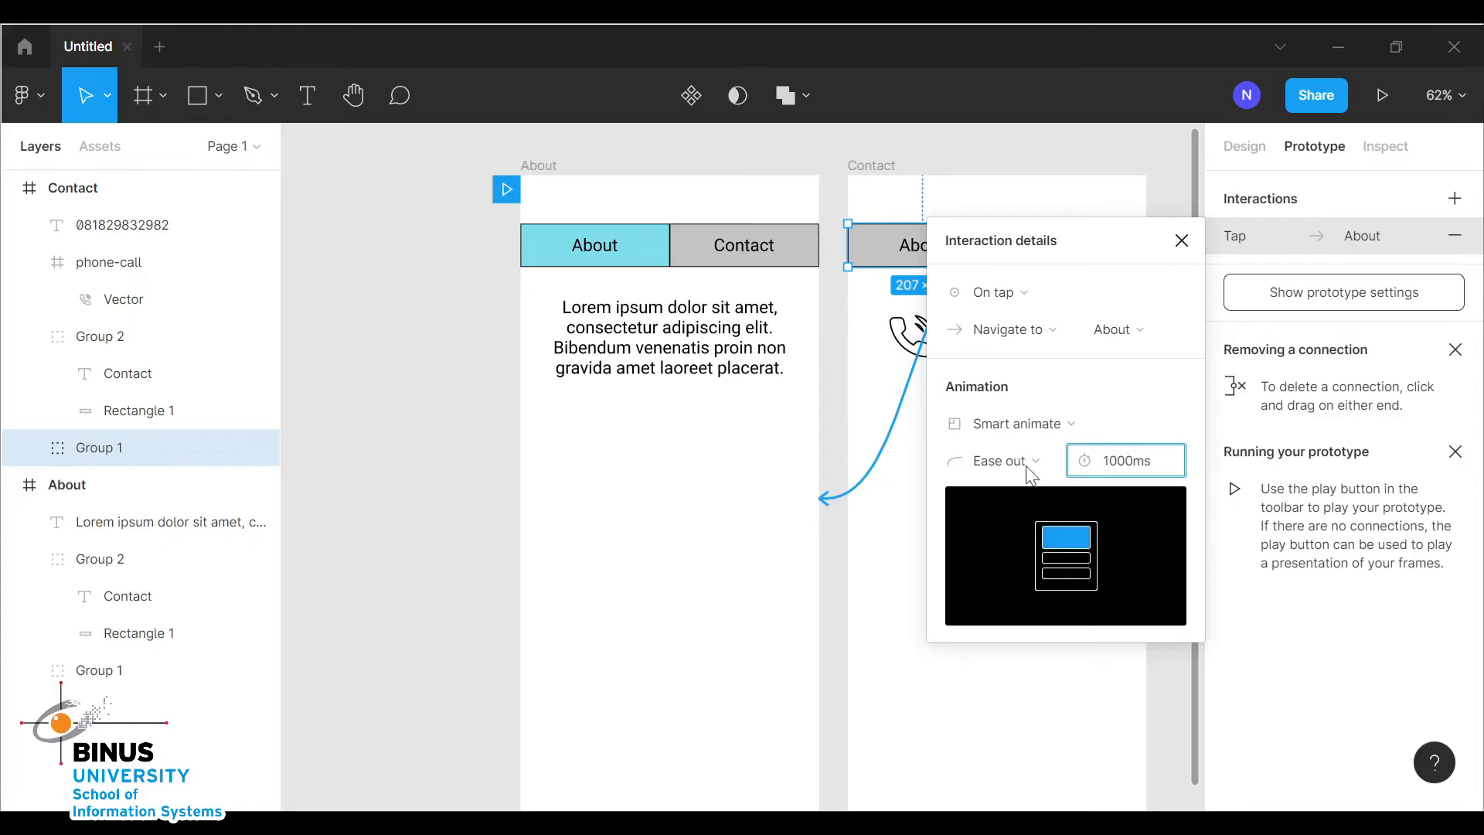
pyautogui.click(1181, 241)
# Play the prototype and test the Contact and About navigation buttons
pyautogui.click(1099, 382)
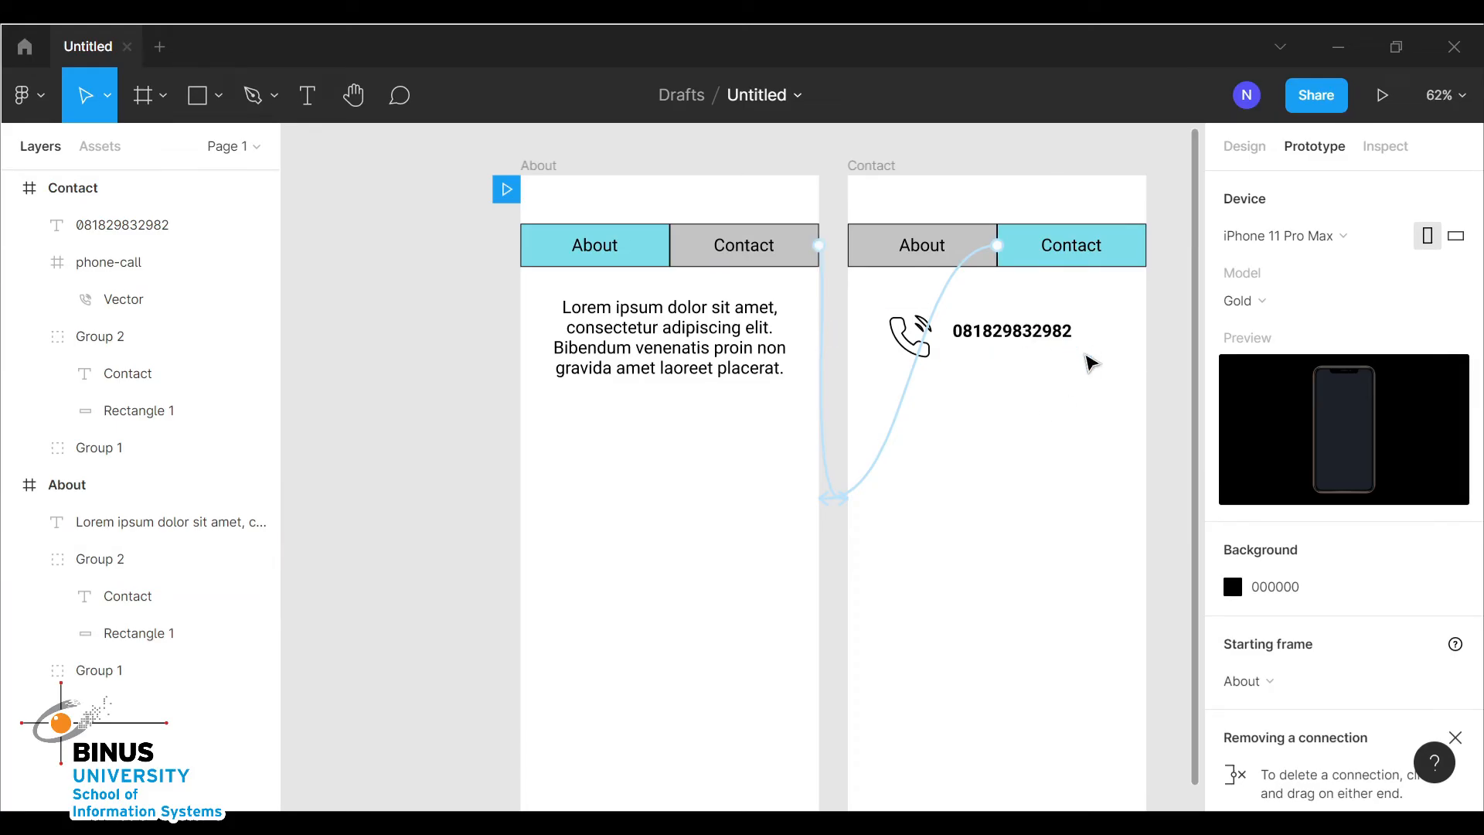
pyautogui.click(1382, 95)
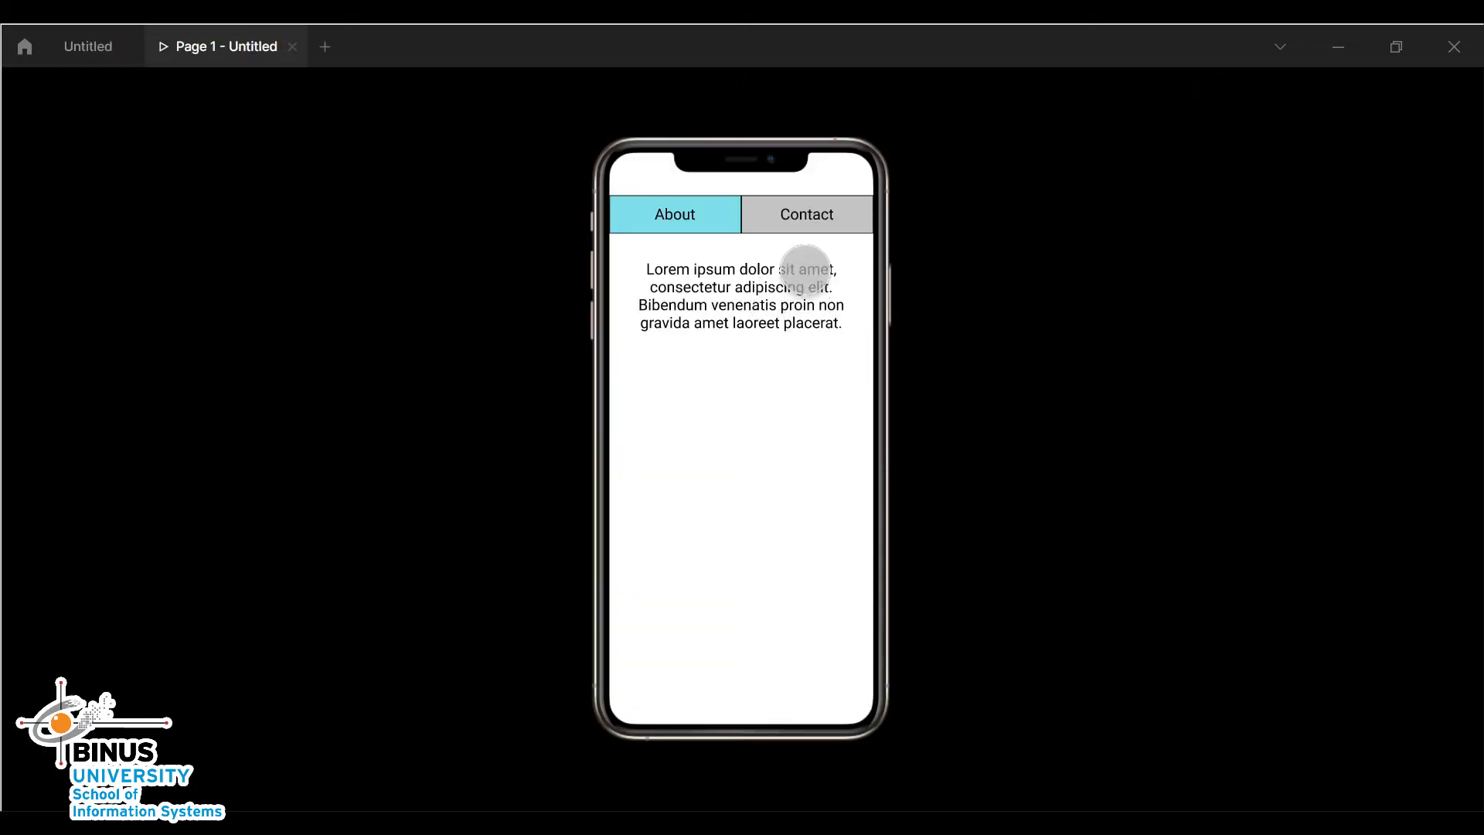
pyautogui.click(804, 214)
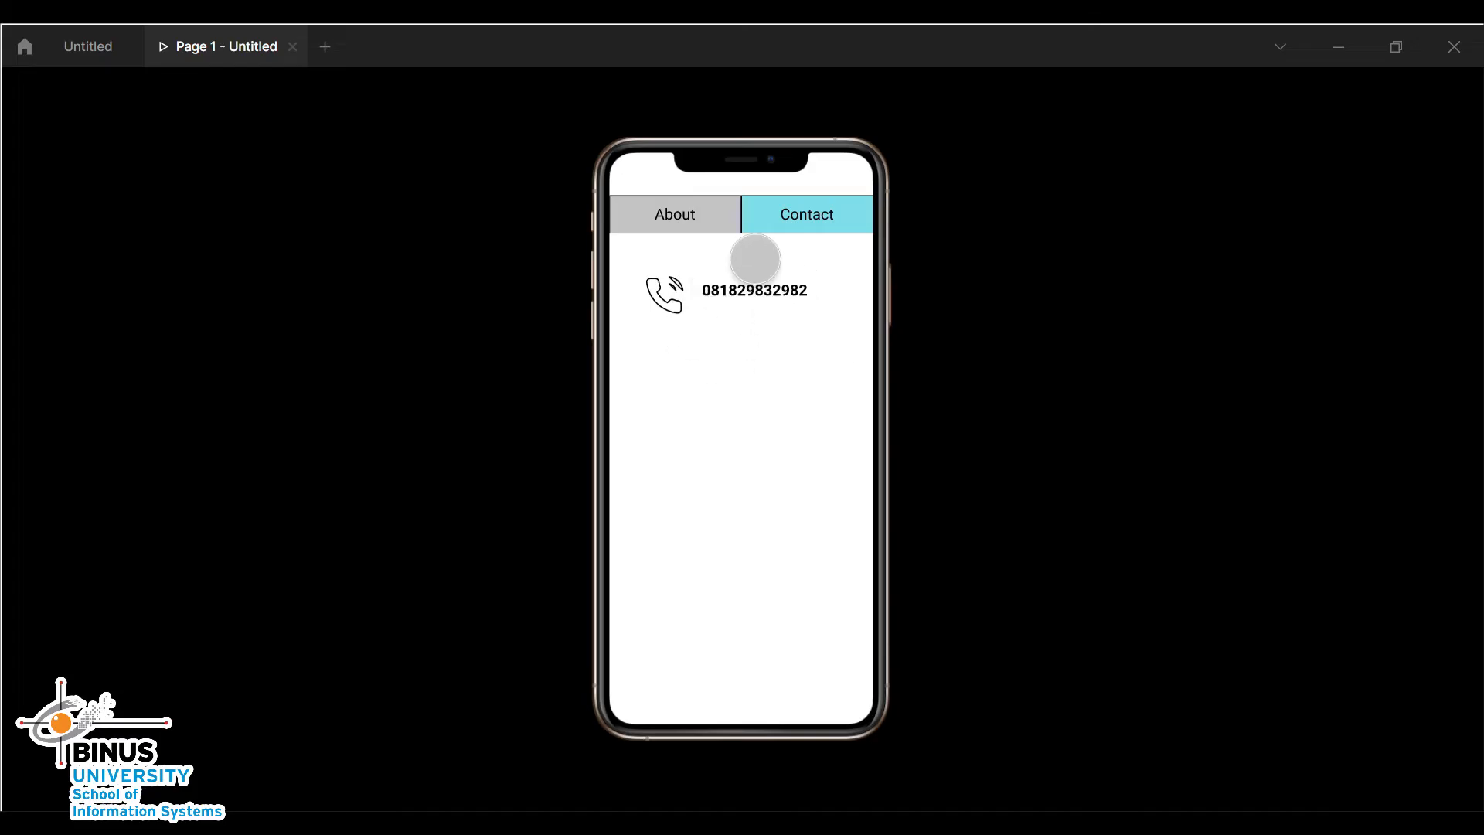
pyautogui.click(678, 219)
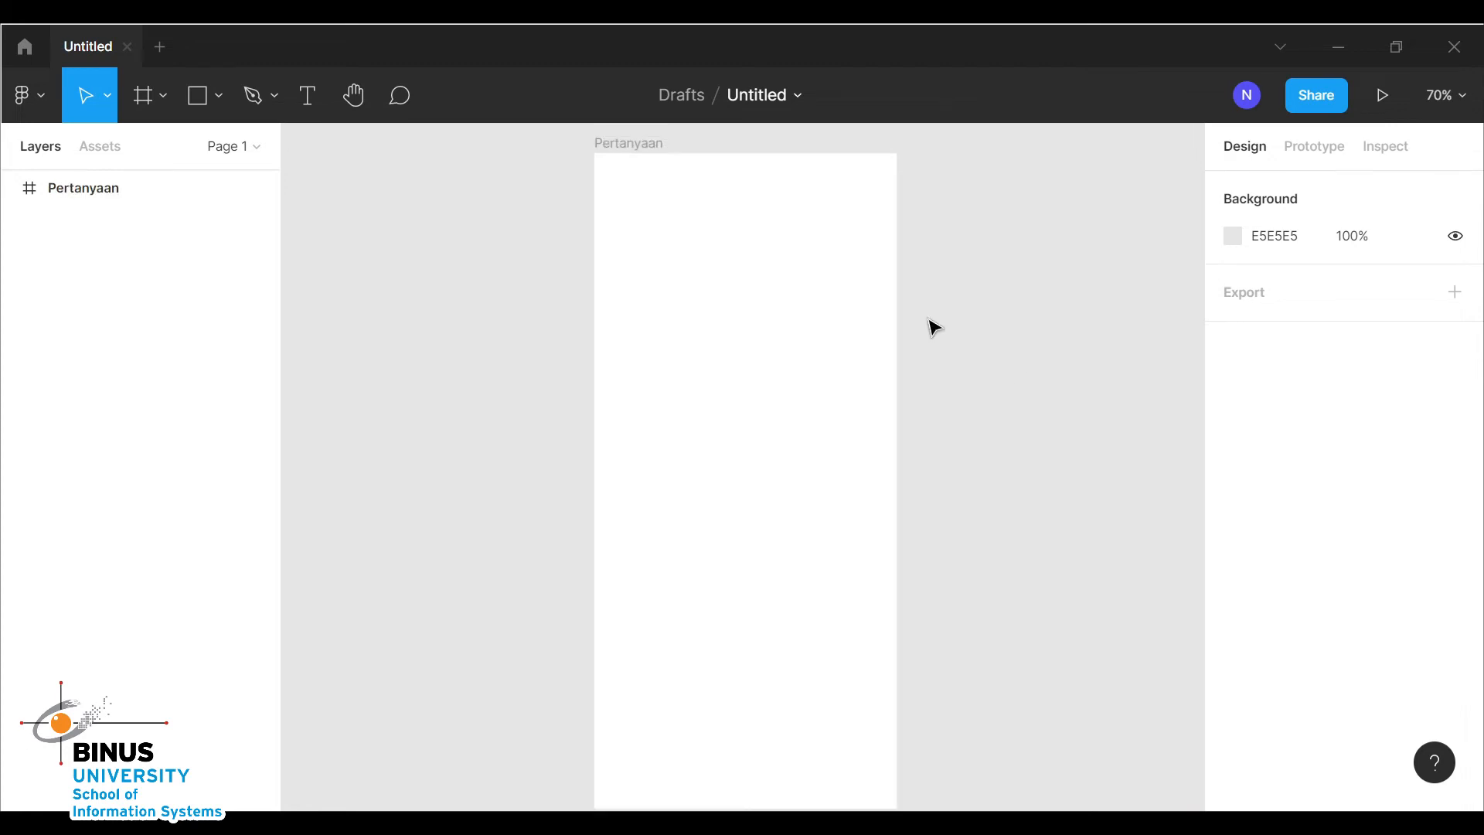
# Draw a full-width rectangle about 375 × 50 near the top of the Pertanyaan frame
pyautogui.click(854, 346)
pyautogui.click(448, 191)
pyautogui.click(218, 96)
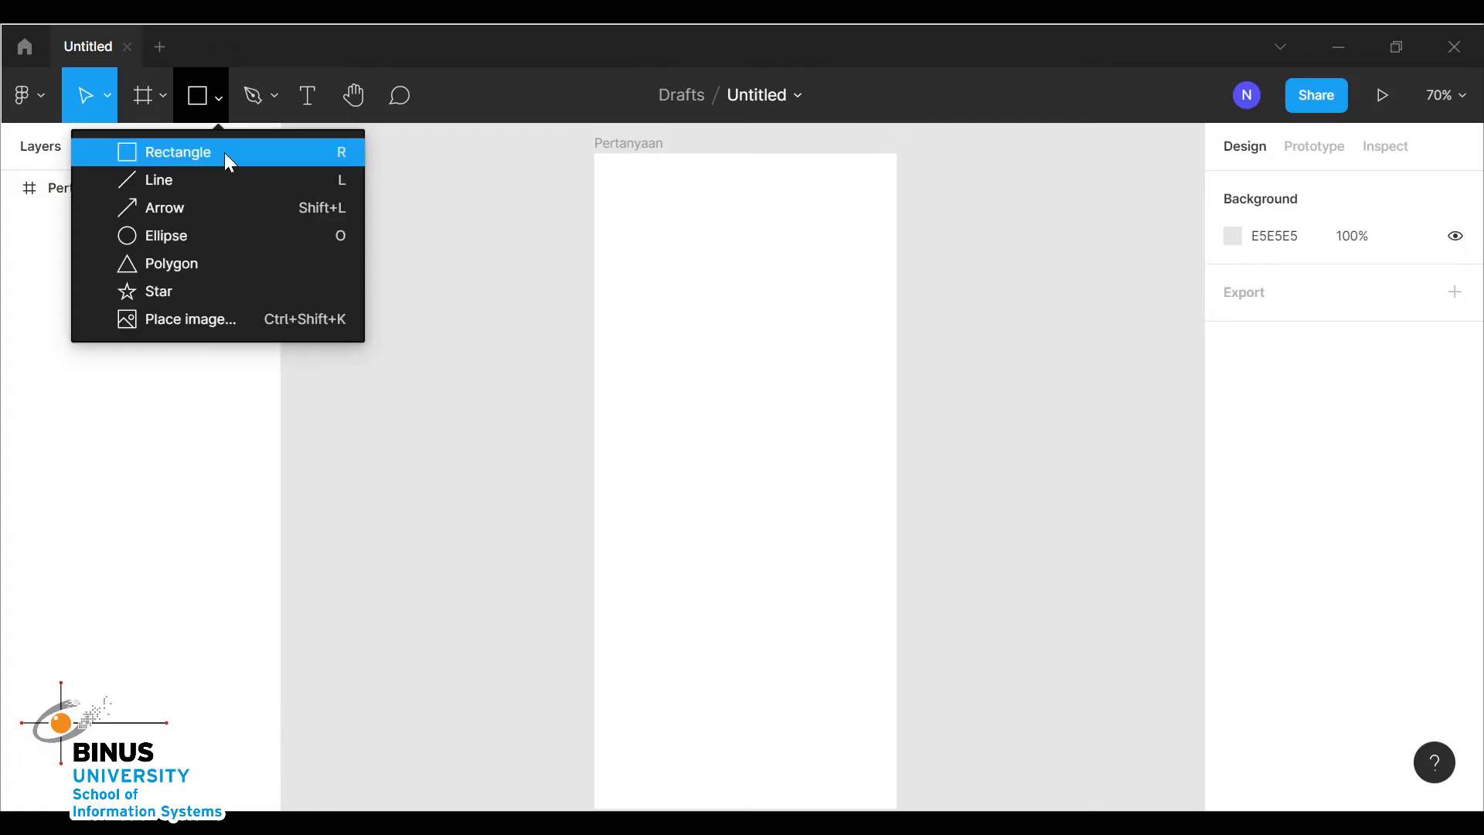
pyautogui.click(225, 150)
pyautogui.moveTo(595, 196); pyautogui.dragTo(901, 238)
# Add the text "Pertanyaan 1" inside the rectangle
pyautogui.click(308, 96)
pyautogui.click(616, 209)
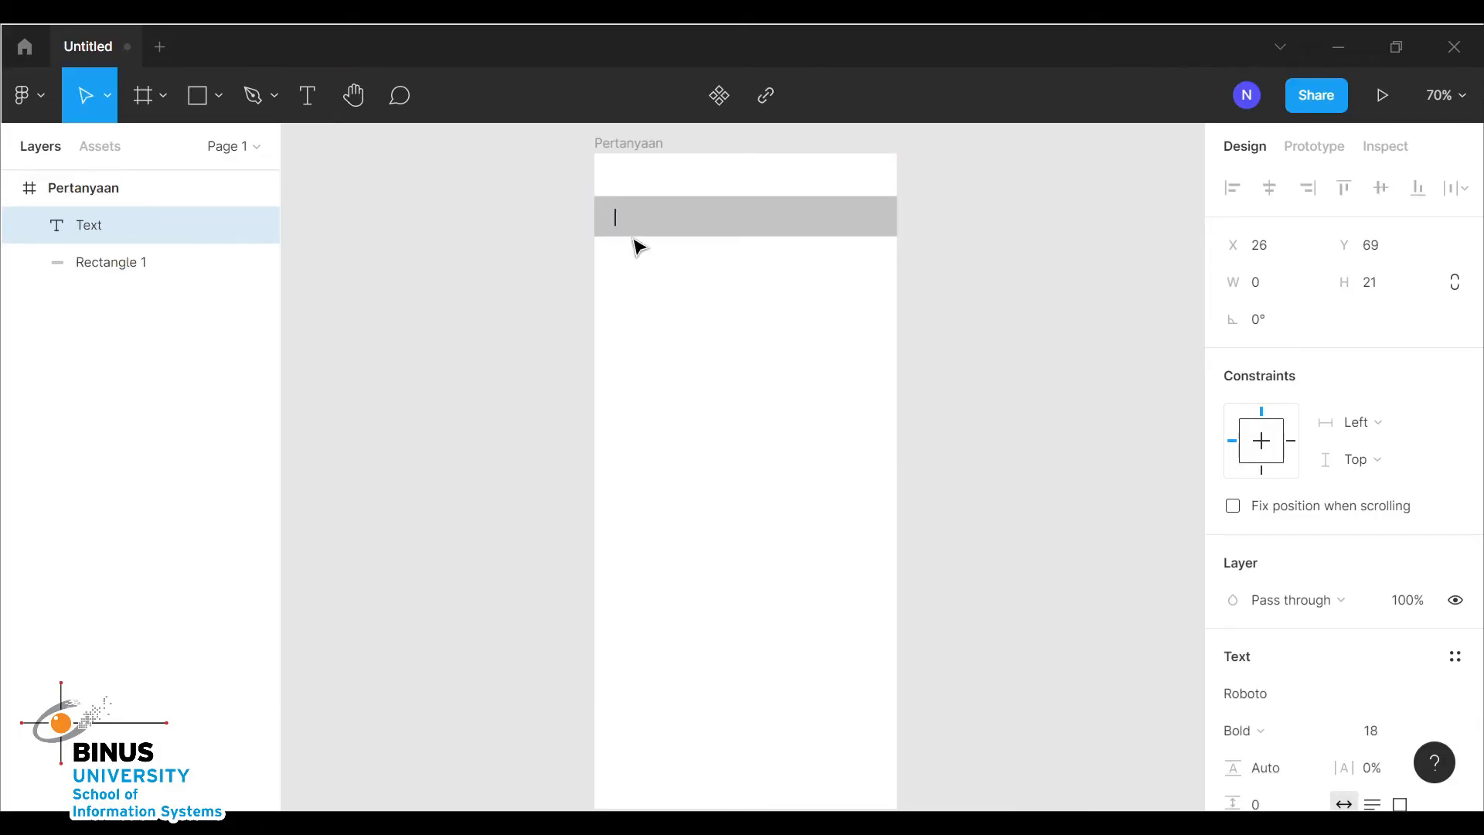
pyautogui.write('Pertan')
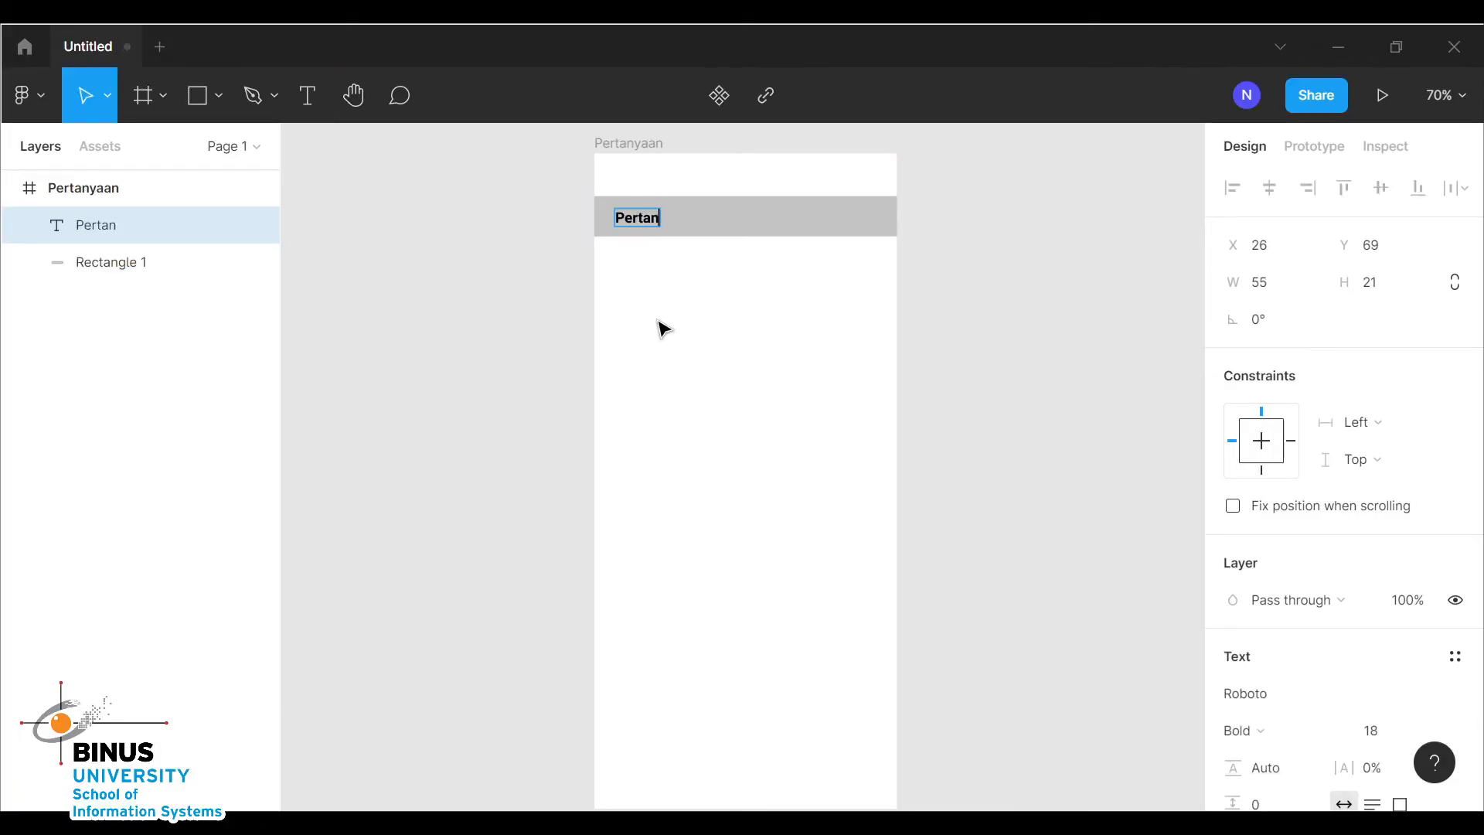
pyautogui.write('yaan 1')
pyautogui.press('Escape')
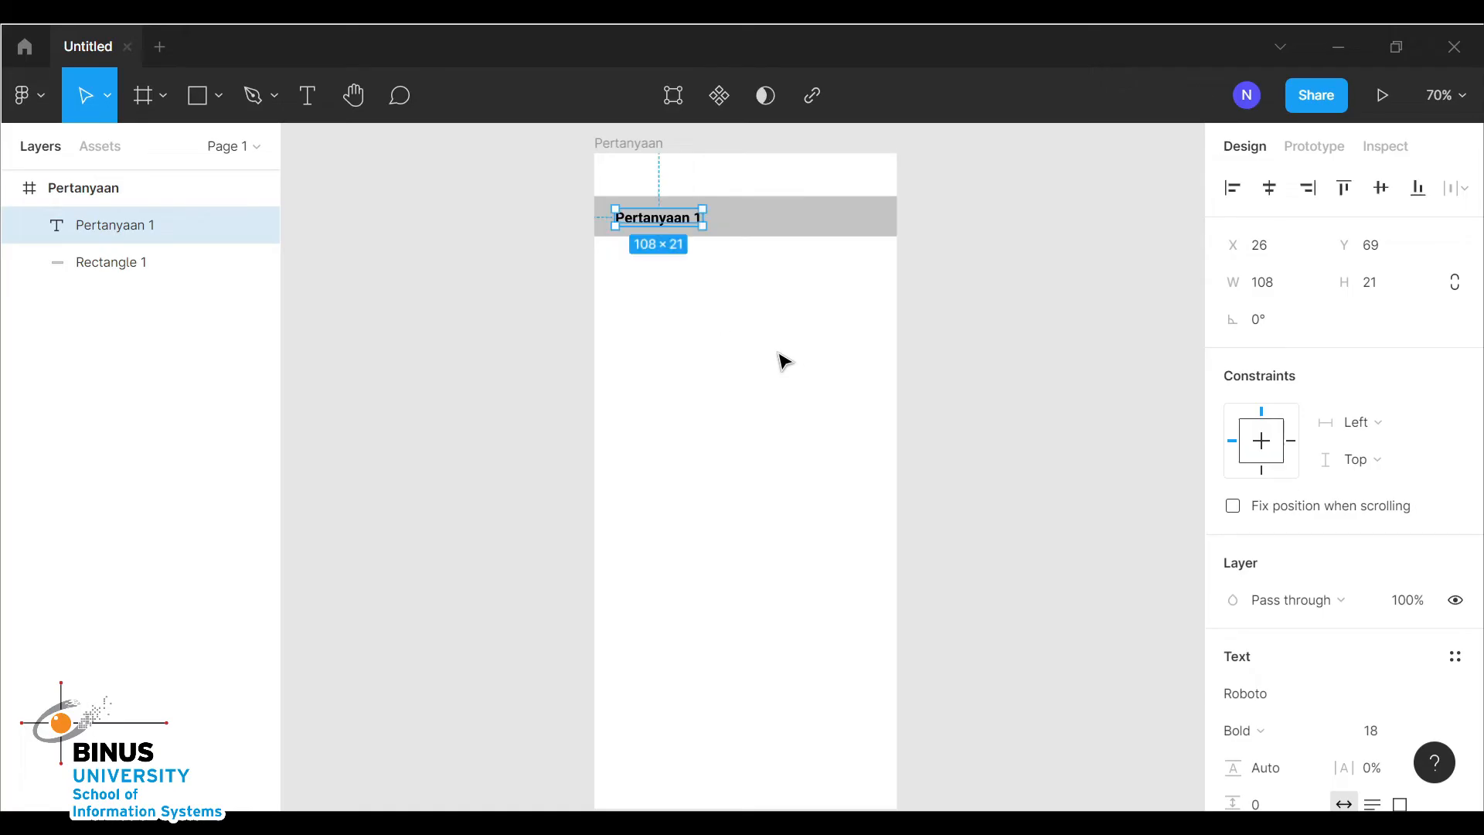
# Group the rectangle and its Pertanyaan 1 text together
pyautogui.click(960, 368)
pyautogui.moveTo(930, 338); pyautogui.dragTo(555, 191)
pyautogui.hotkey('ctrl', 'g')
pyautogui.click(888, 349)
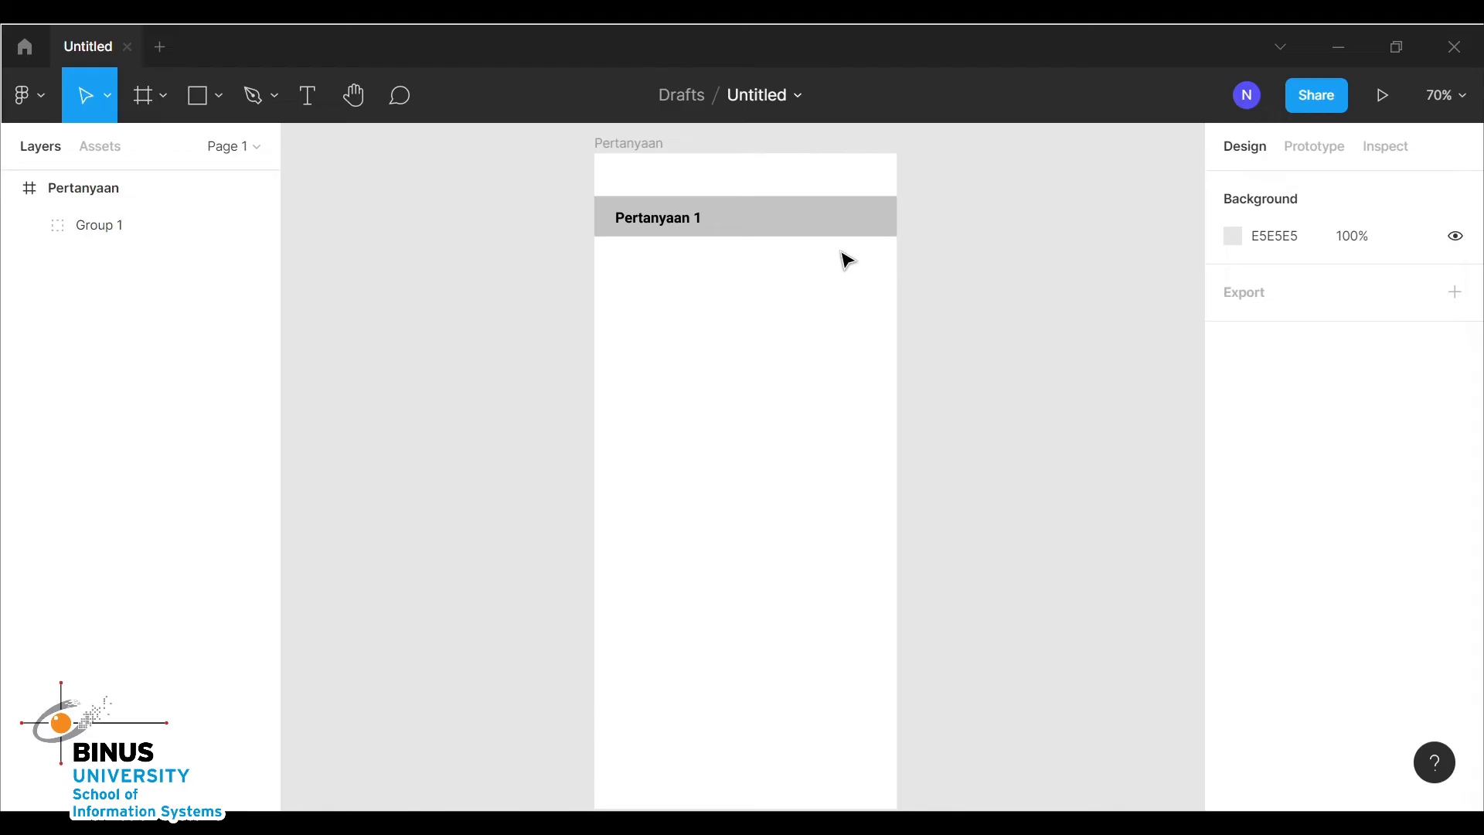
# Duplicate the Pertanyaan 1 group and move the copy below it
pyautogui.click(788, 225)
pyautogui.hotkey('ctrl', 'd')
pyautogui.moveTo(782, 234); pyautogui.dragTo(781, 294)
# Change the copied bar's text to "Pertanyaan 2"
pyautogui.doubleClick(696, 280)
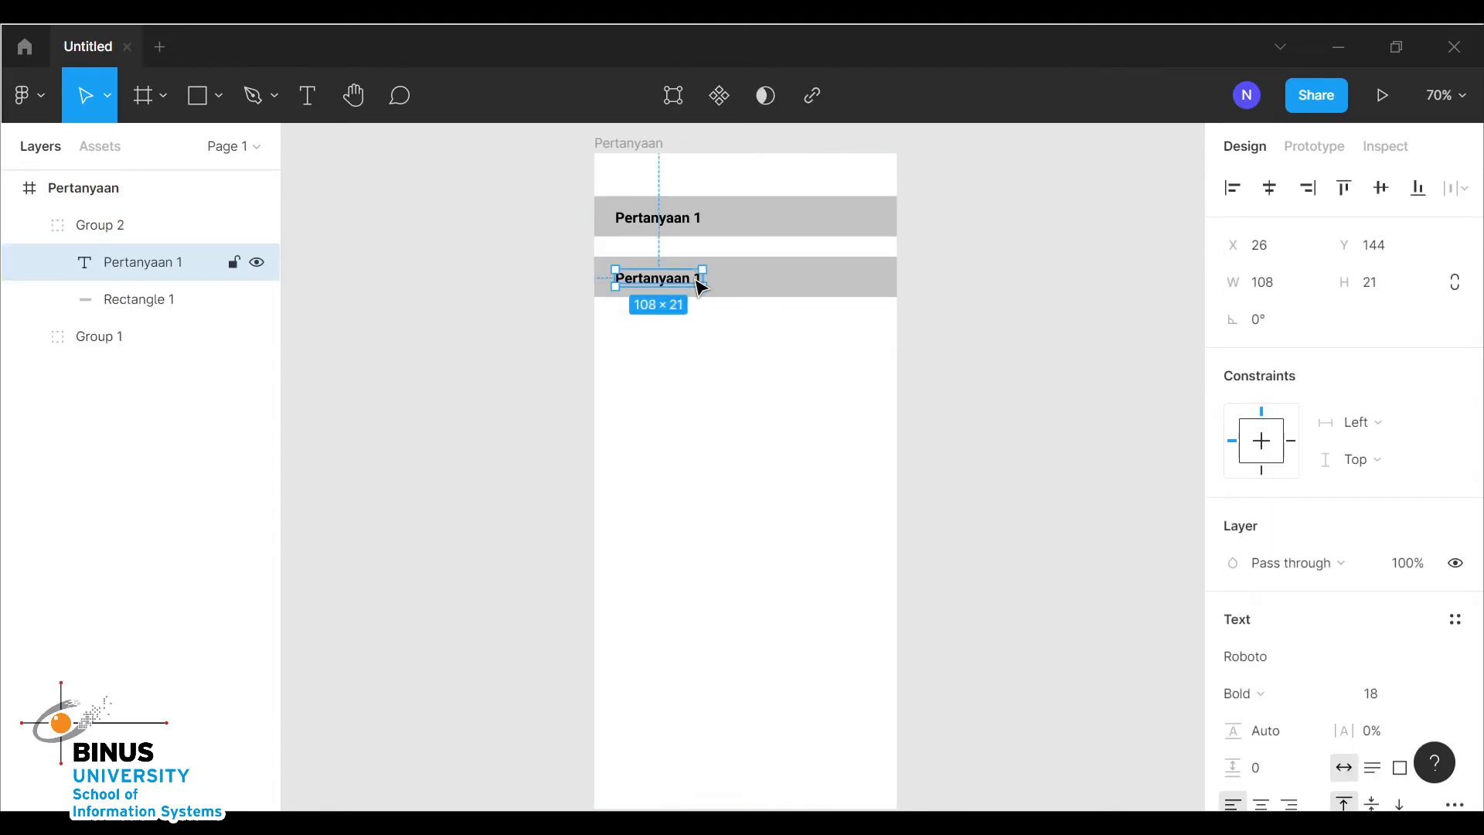
pyautogui.doubleClick(698, 278)
pyautogui.click(695, 278)
pyautogui.press('Delete')
pyautogui.write('2')
pyautogui.press('Escape')
pyautogui.click(856, 449)
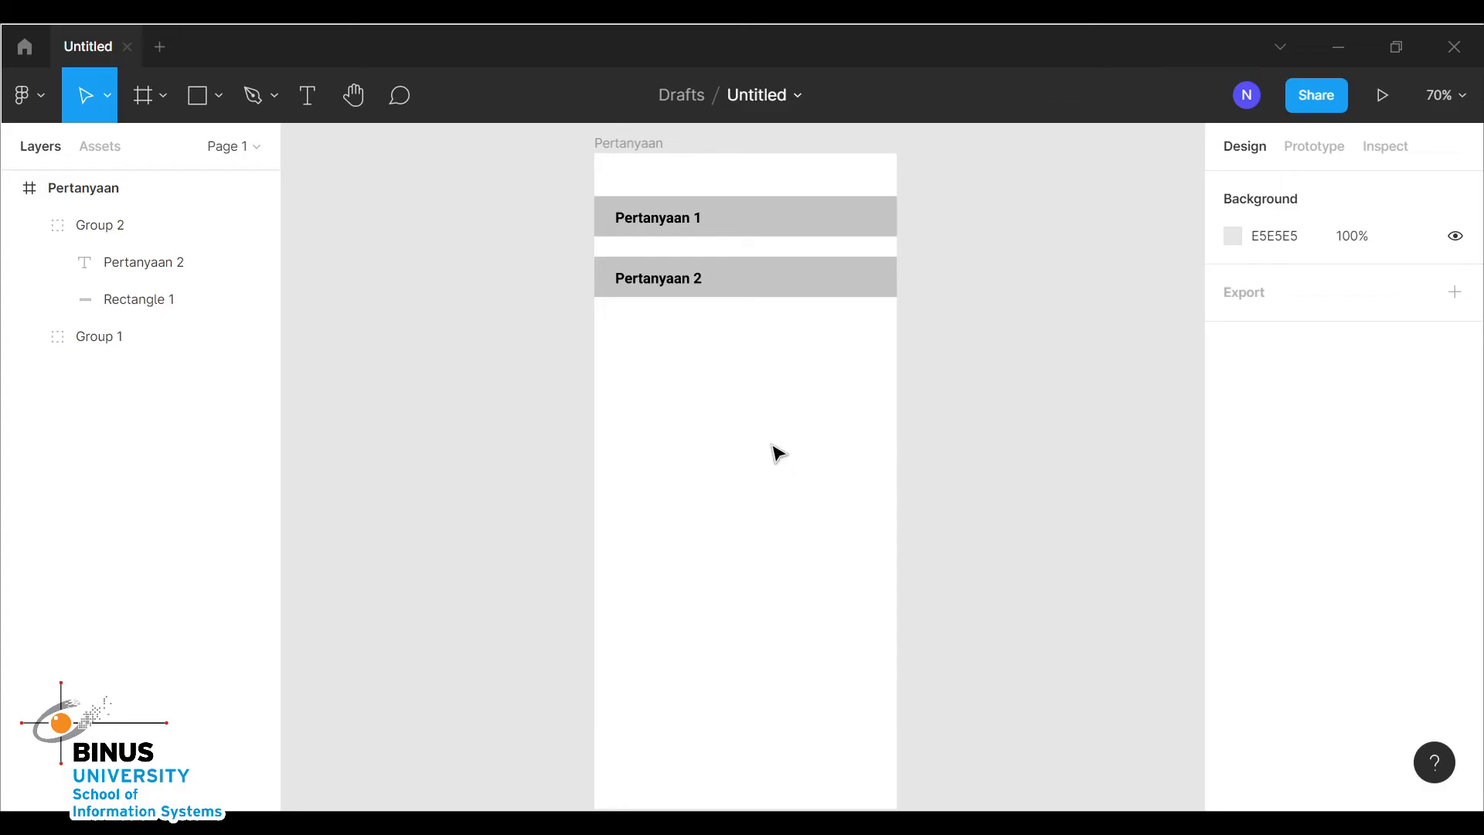
# Duplicate the whole Pertanyaan frame
pyautogui.scroll(1, 766, 426)
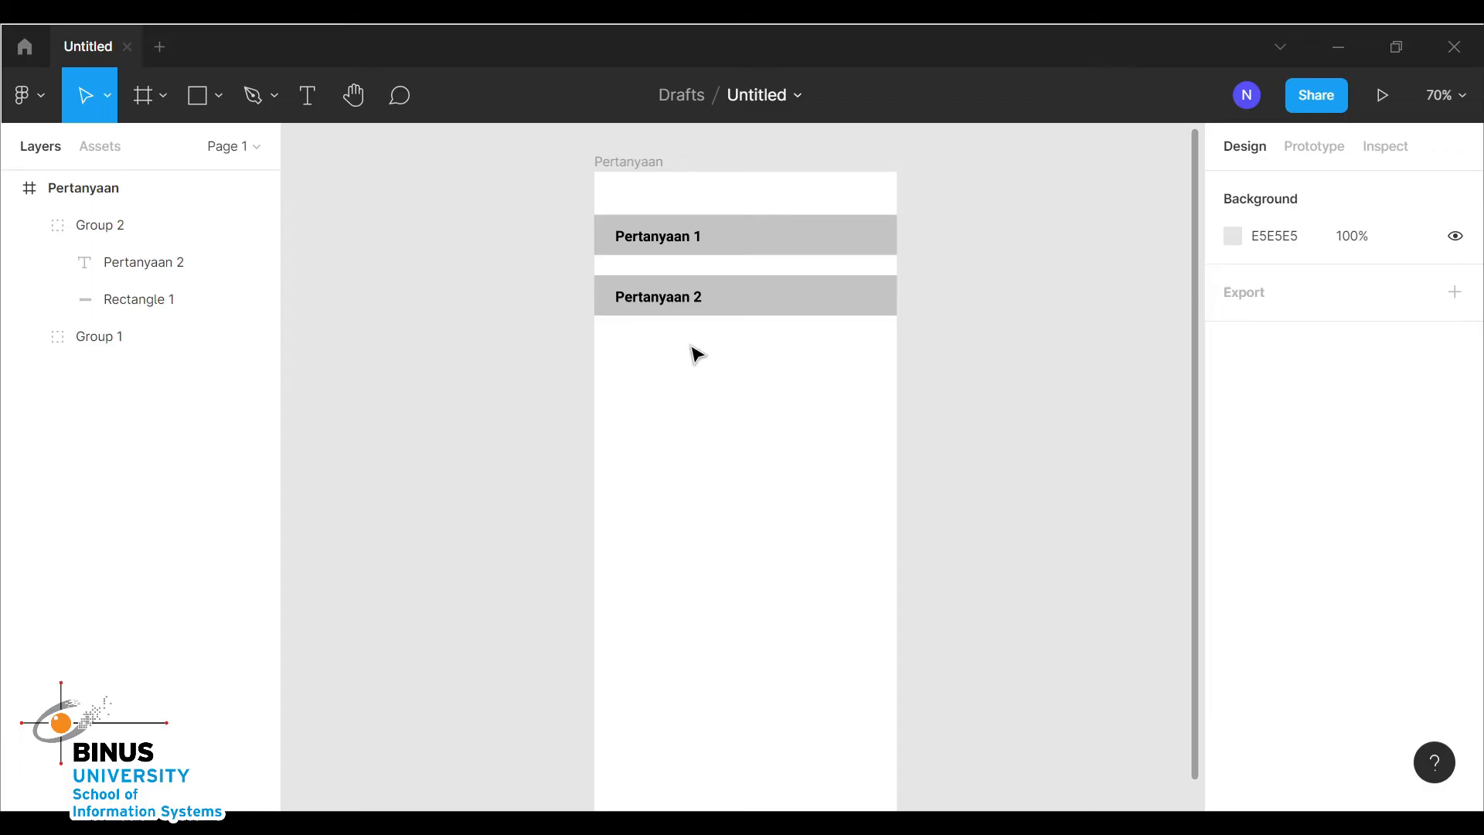
pyautogui.click(634, 162)
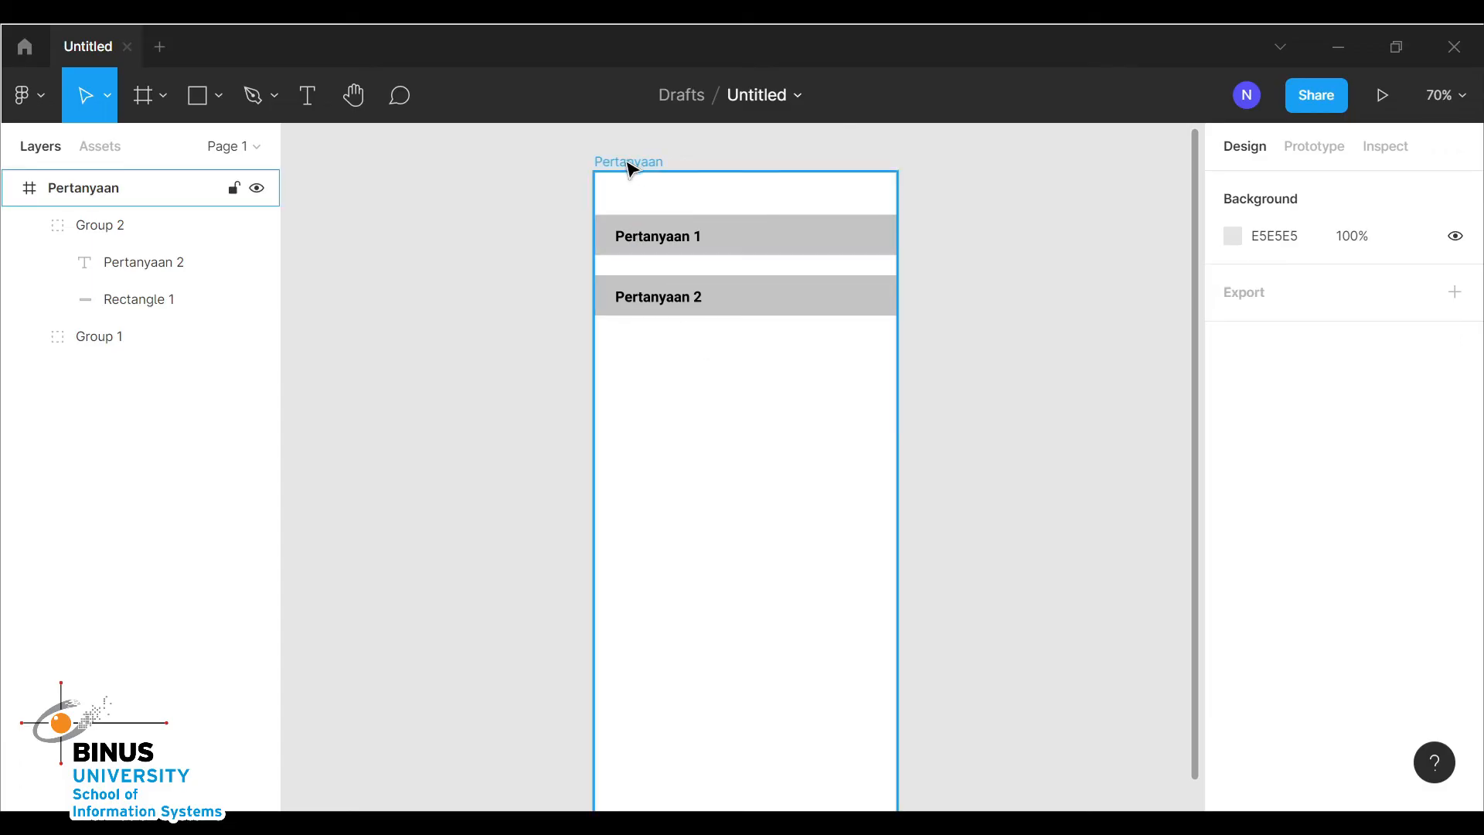
pyautogui.hotkey('ctrl', 'd')
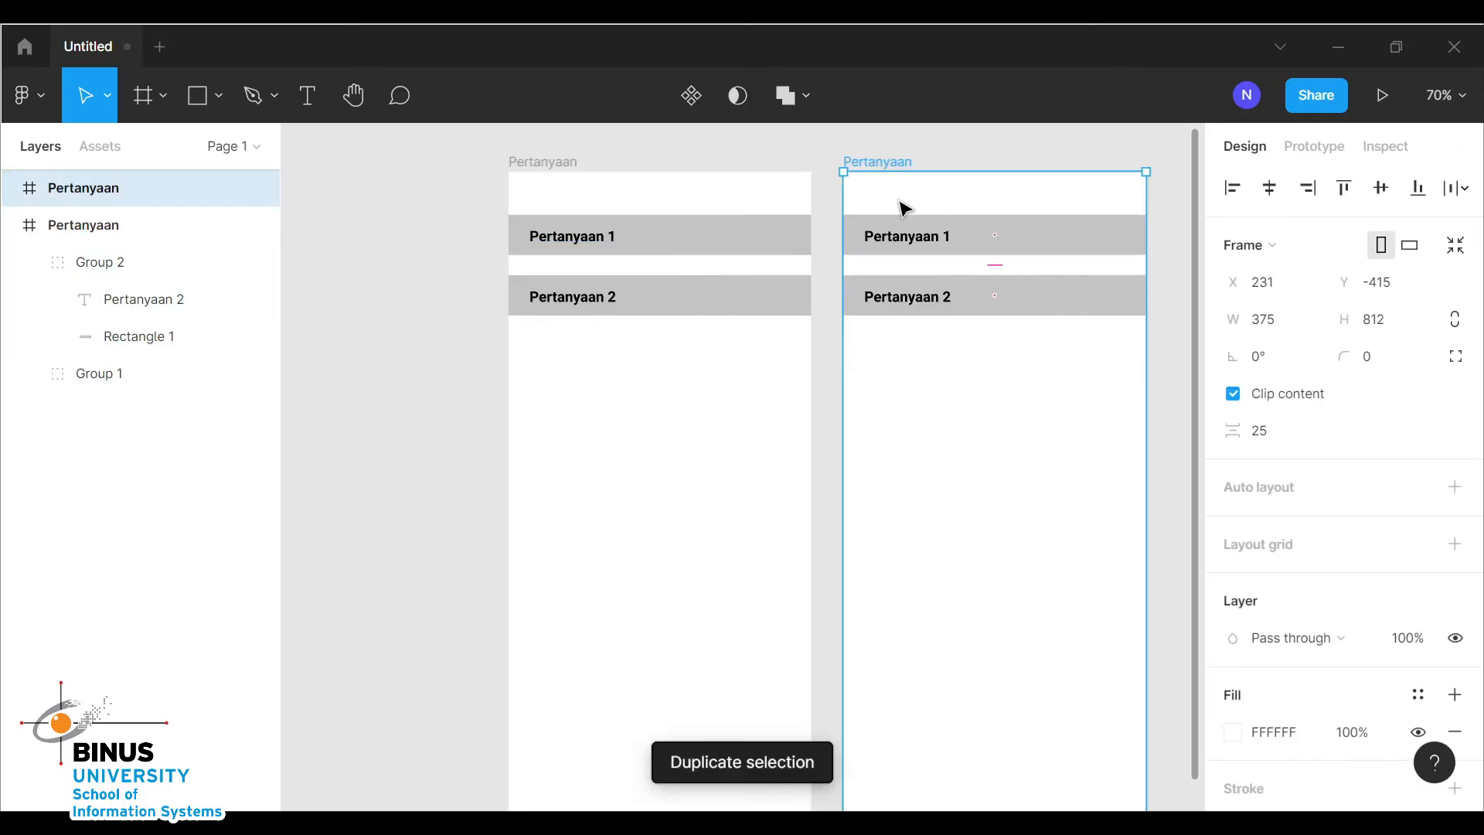
# Rename the duplicated frame to "jawaban"
pyautogui.doubleClick(80, 188)
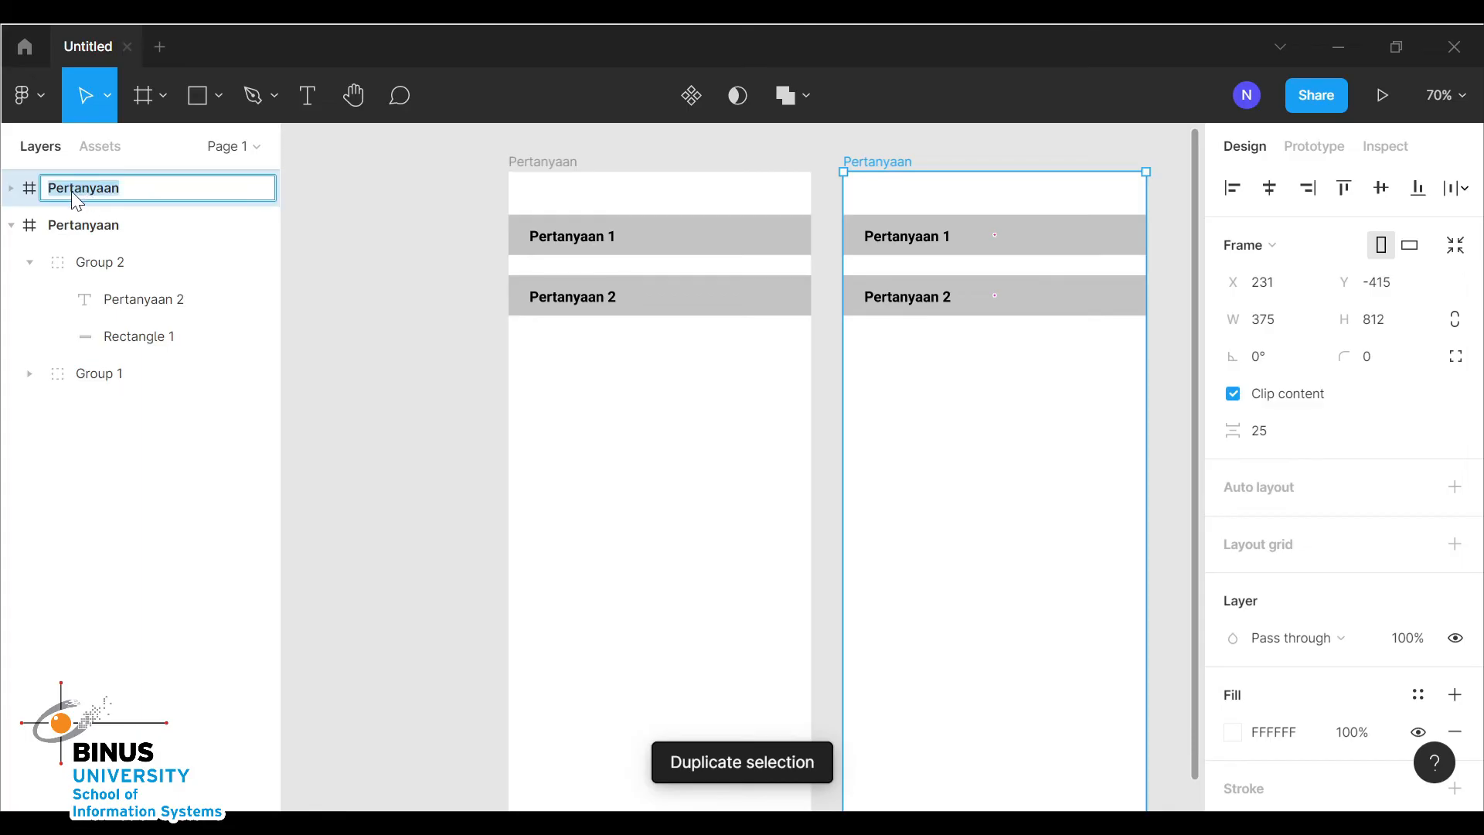
pyautogui.press('BackSpace')
pyautogui.write('jawab')
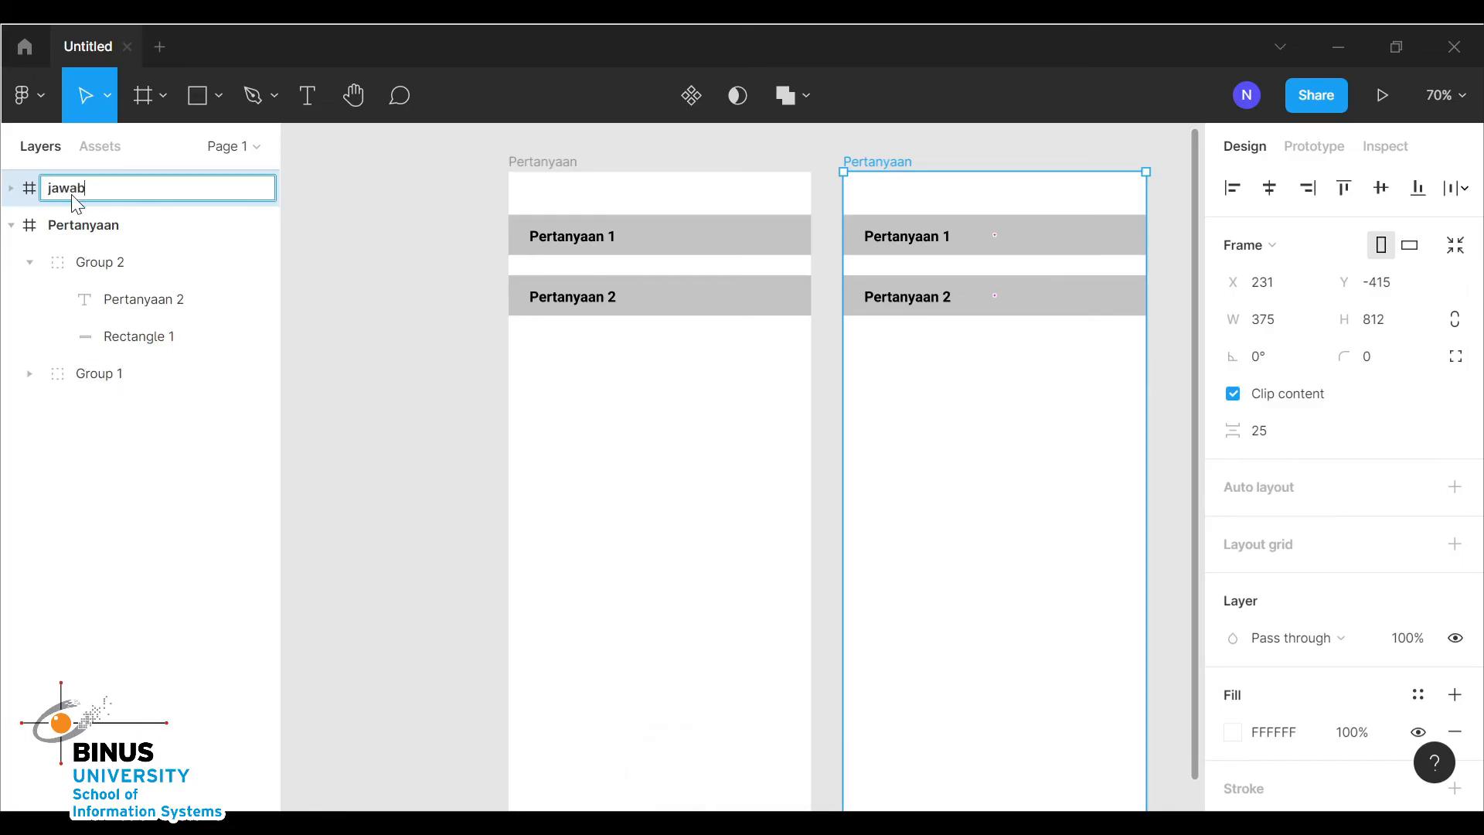
# Move the Pertanyaan frame's Pertanyaan 2 bar up so it sits directly beneath Pertanyaan 1
pyautogui.click(960, 462)
pyautogui.moveTo(740, 297); pyautogui.dragTo(740, 277)
# Move the jawaban frame's Pertanyaan 2 bar down to Y 230, leaving space below Pertanyaan 1
pyautogui.click(1108, 371)
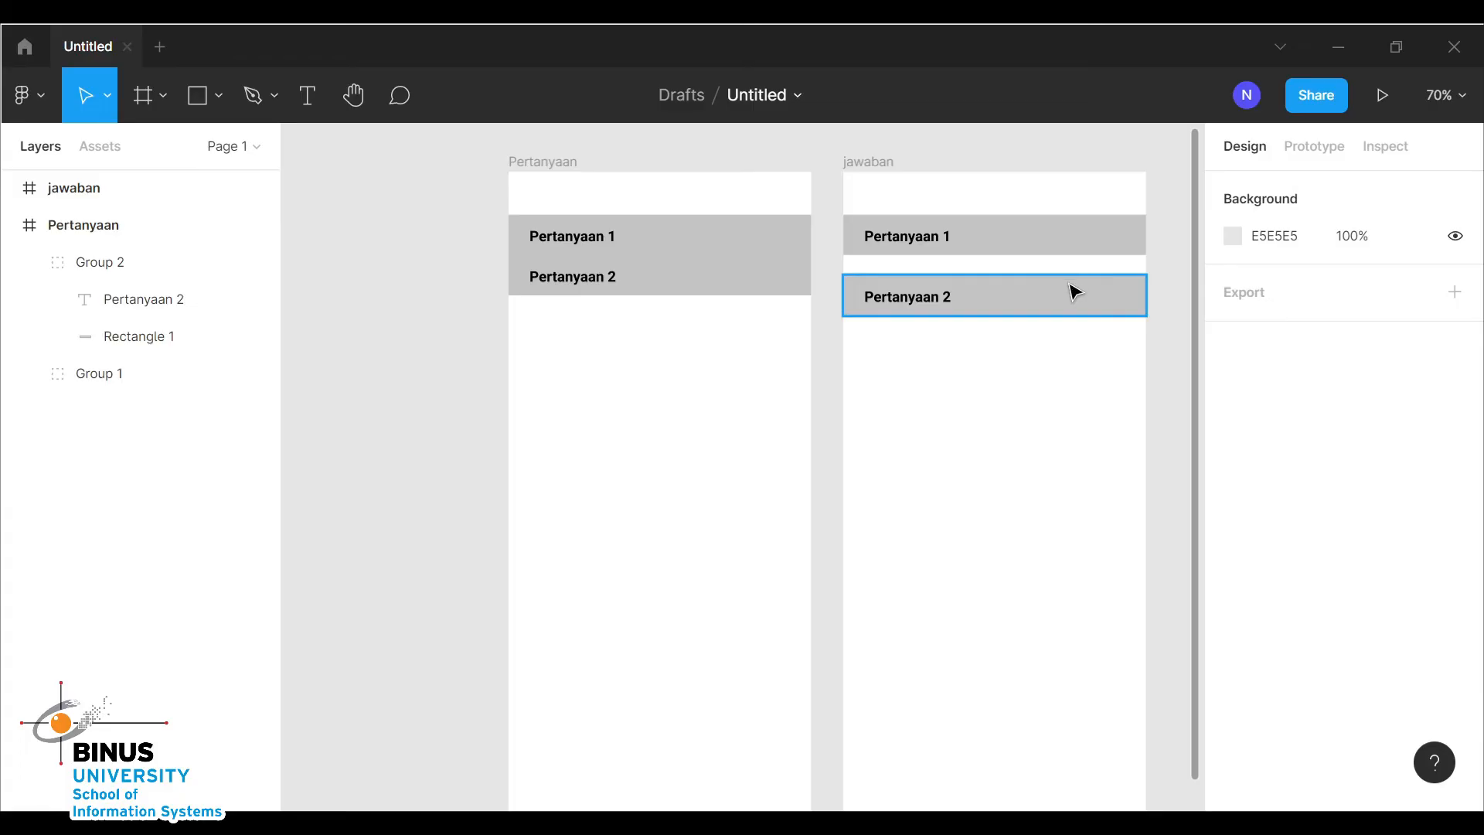
pyautogui.moveTo(1074, 292); pyautogui.dragTo(1076, 375)
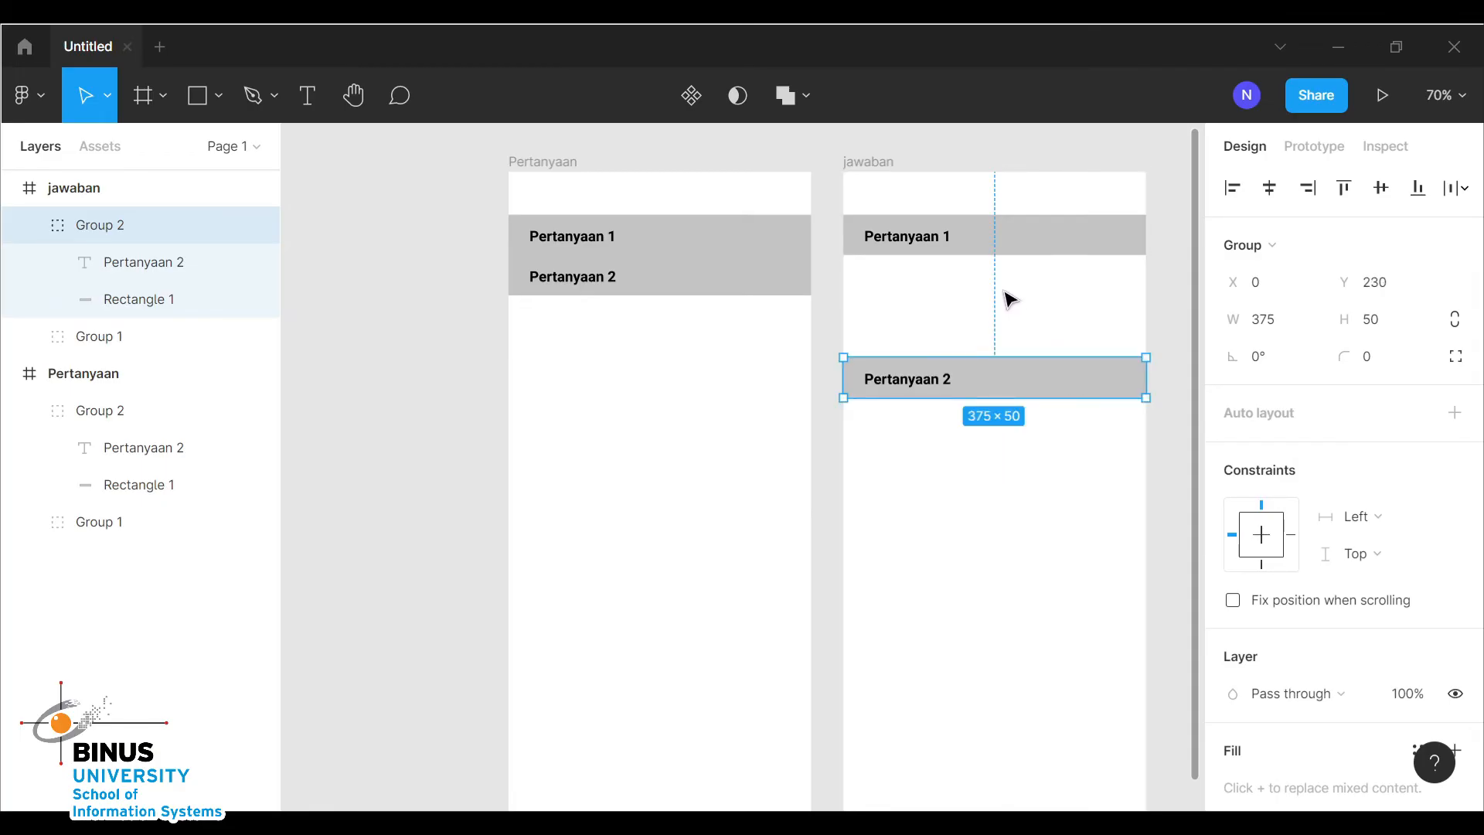
# Draw a text box below Pertanyaan 1 in the jawaban frame and fill it with two Lorem ipsum sentences
pyautogui.click(910, 297)
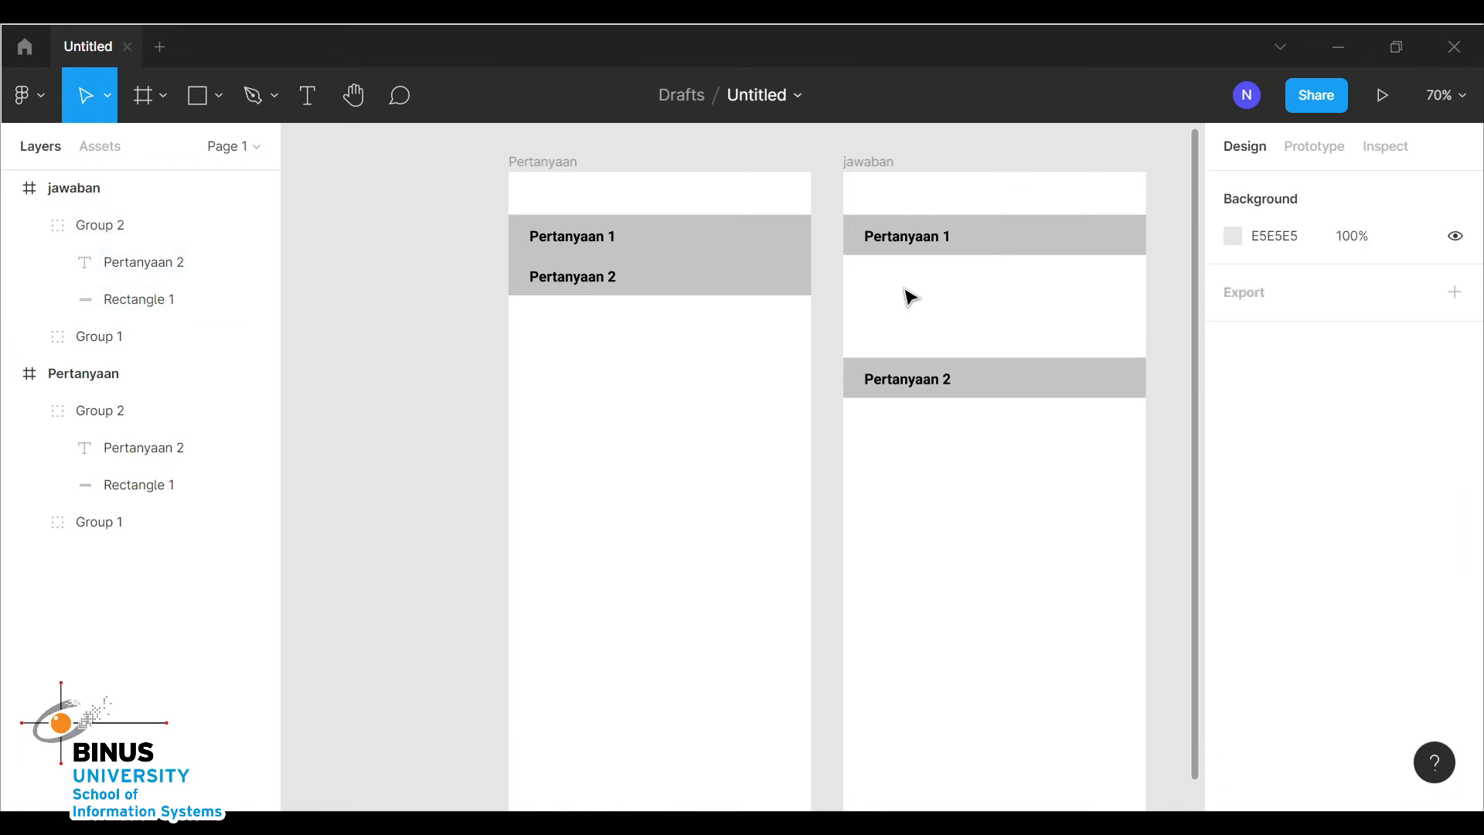
pyautogui.click(308, 93)
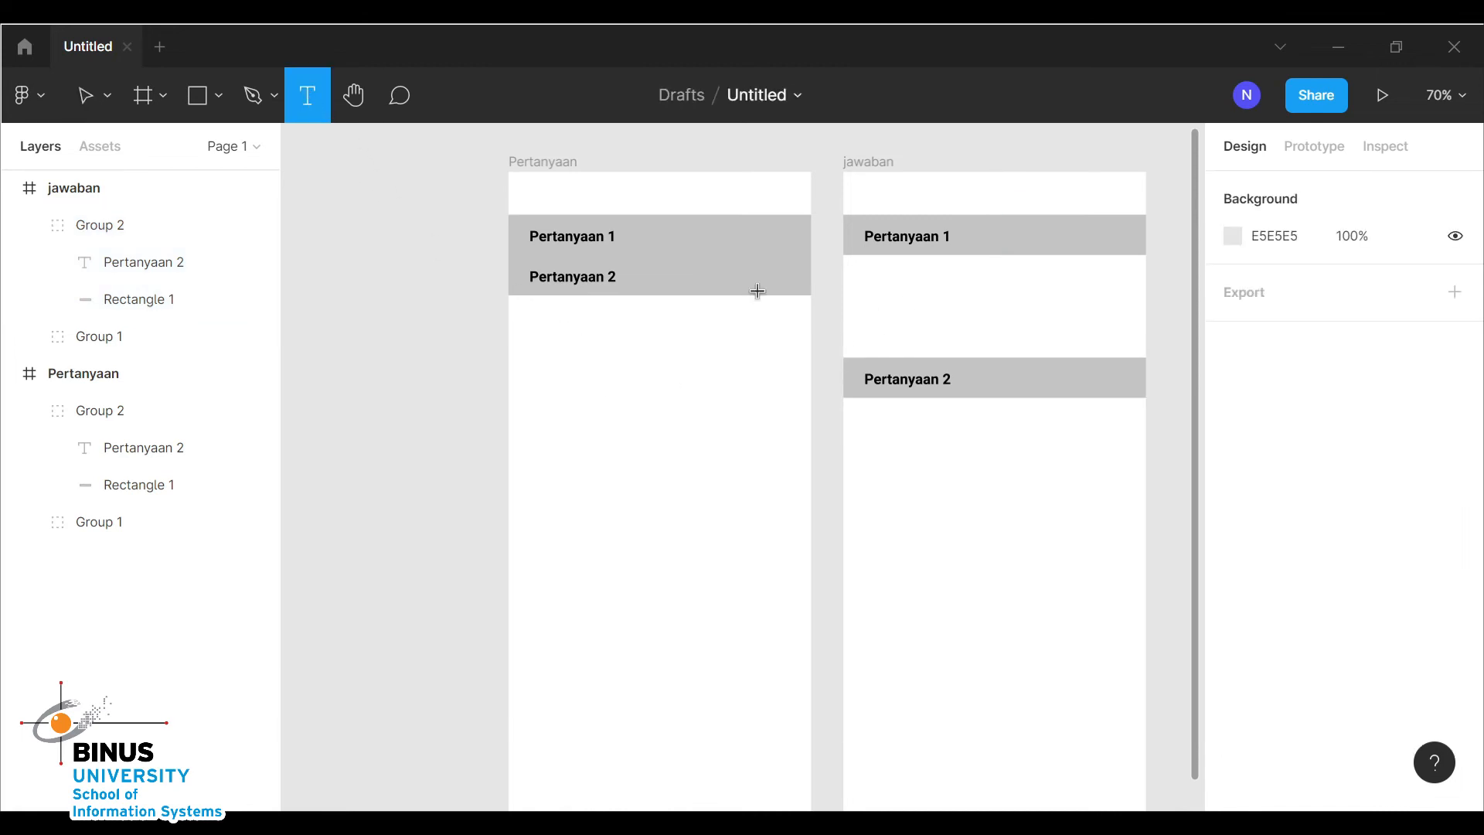
pyautogui.moveTo(852, 271); pyautogui.dragTo(1138, 343)
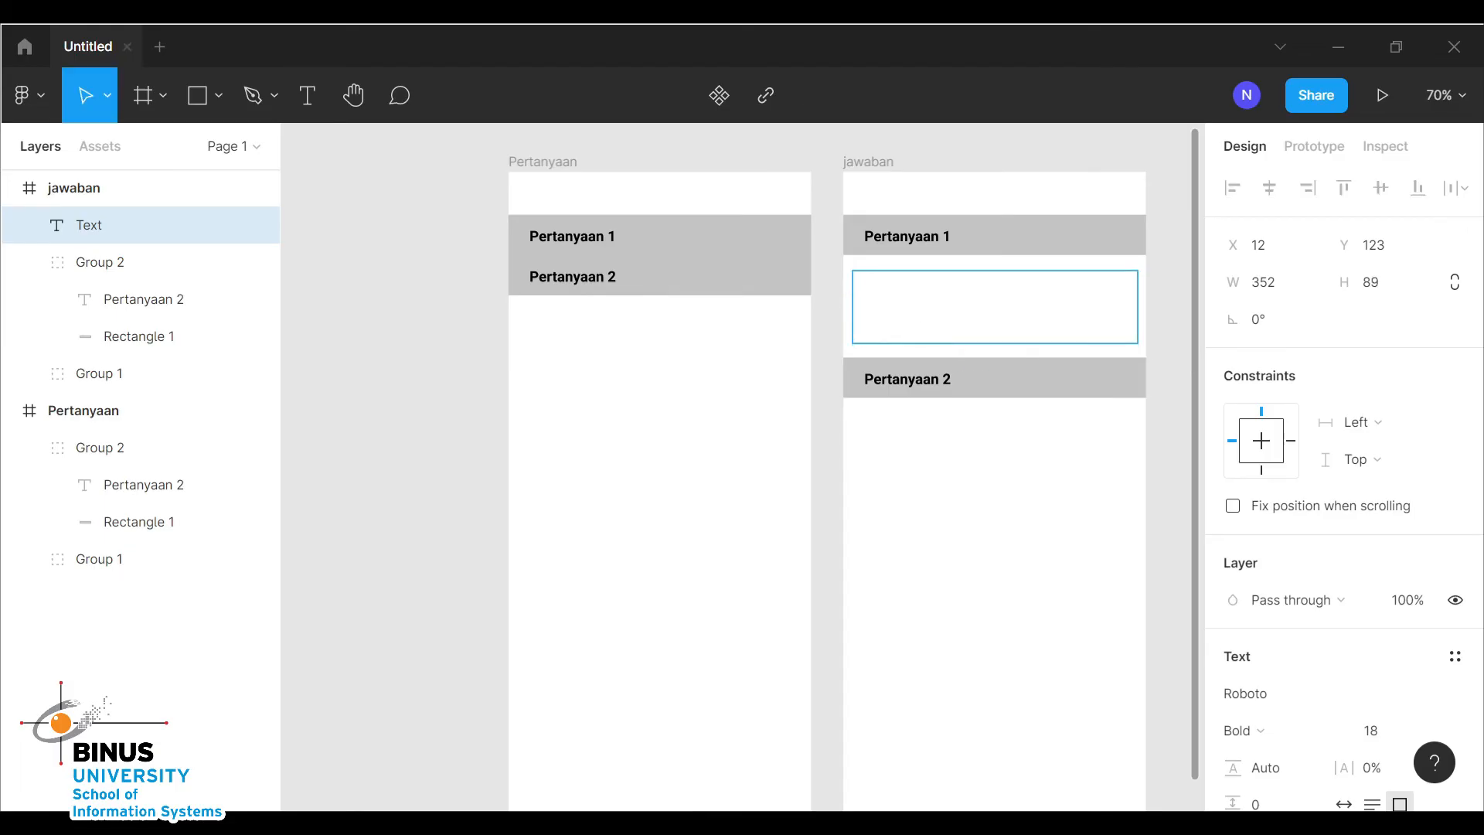
pyautogui.rightClick(912, 294)
pyautogui.moveTo(963, 394)
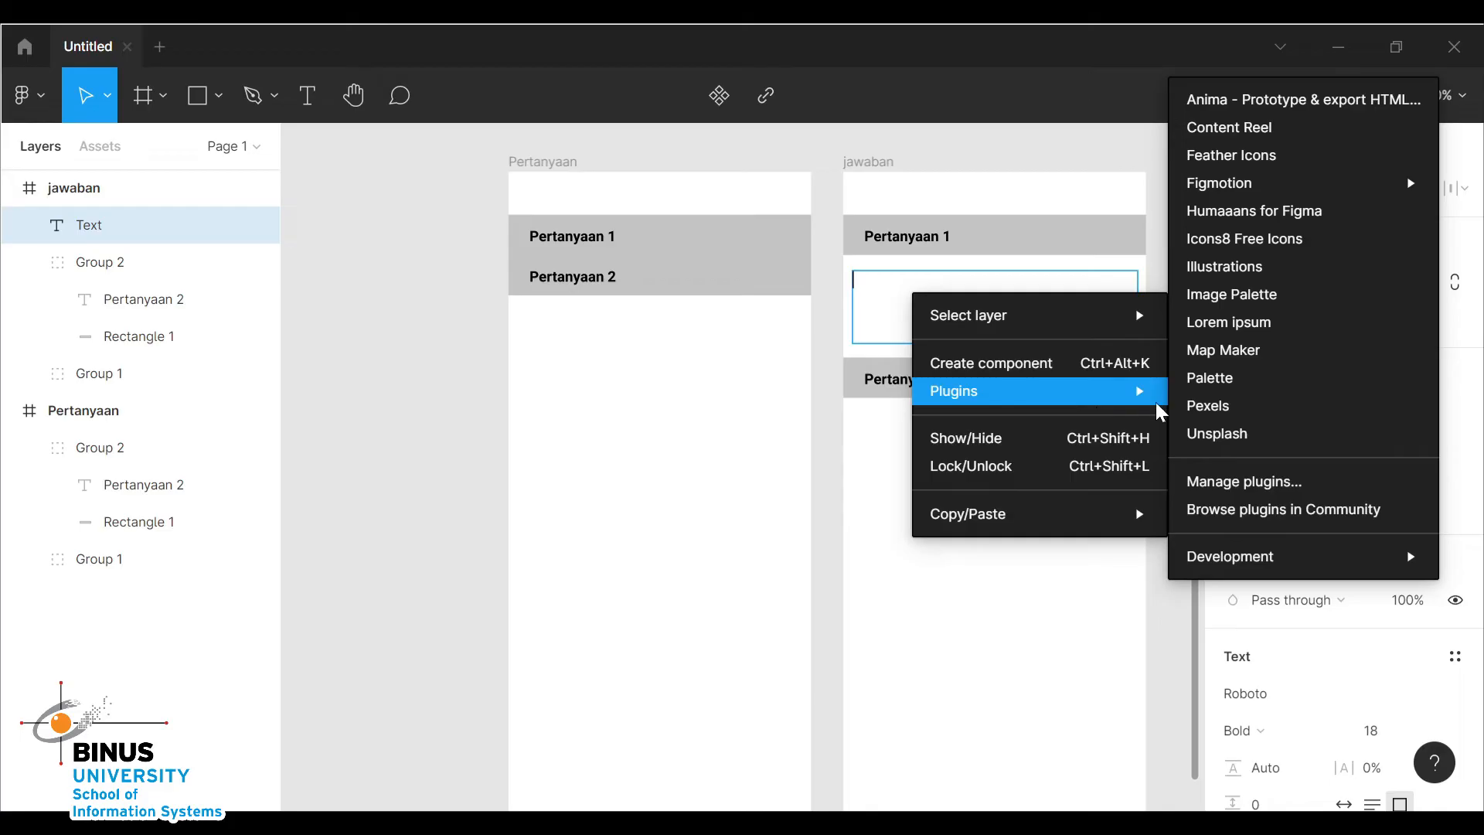
pyautogui.click(1260, 325)
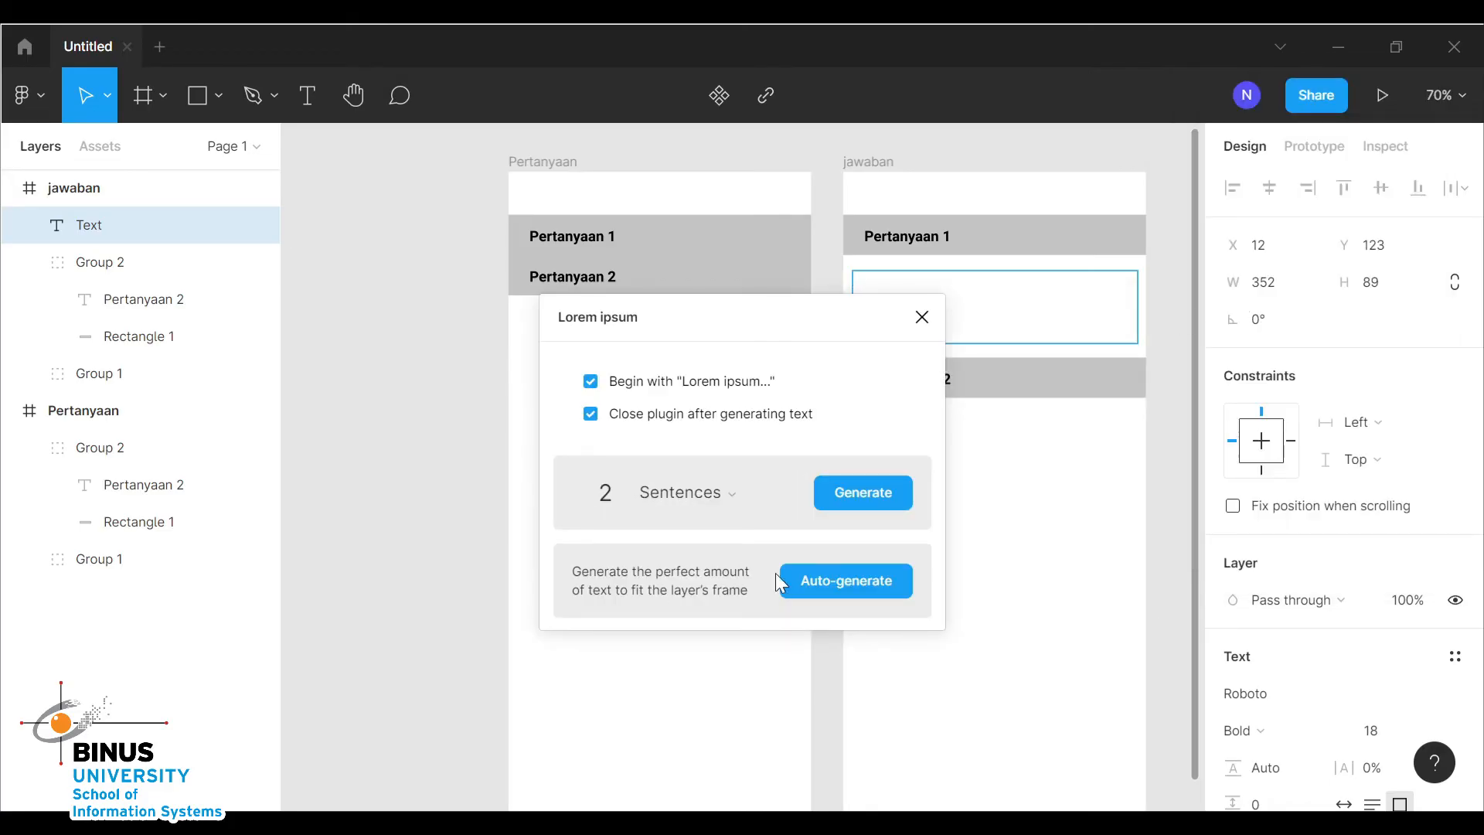
pyautogui.click(884, 503)
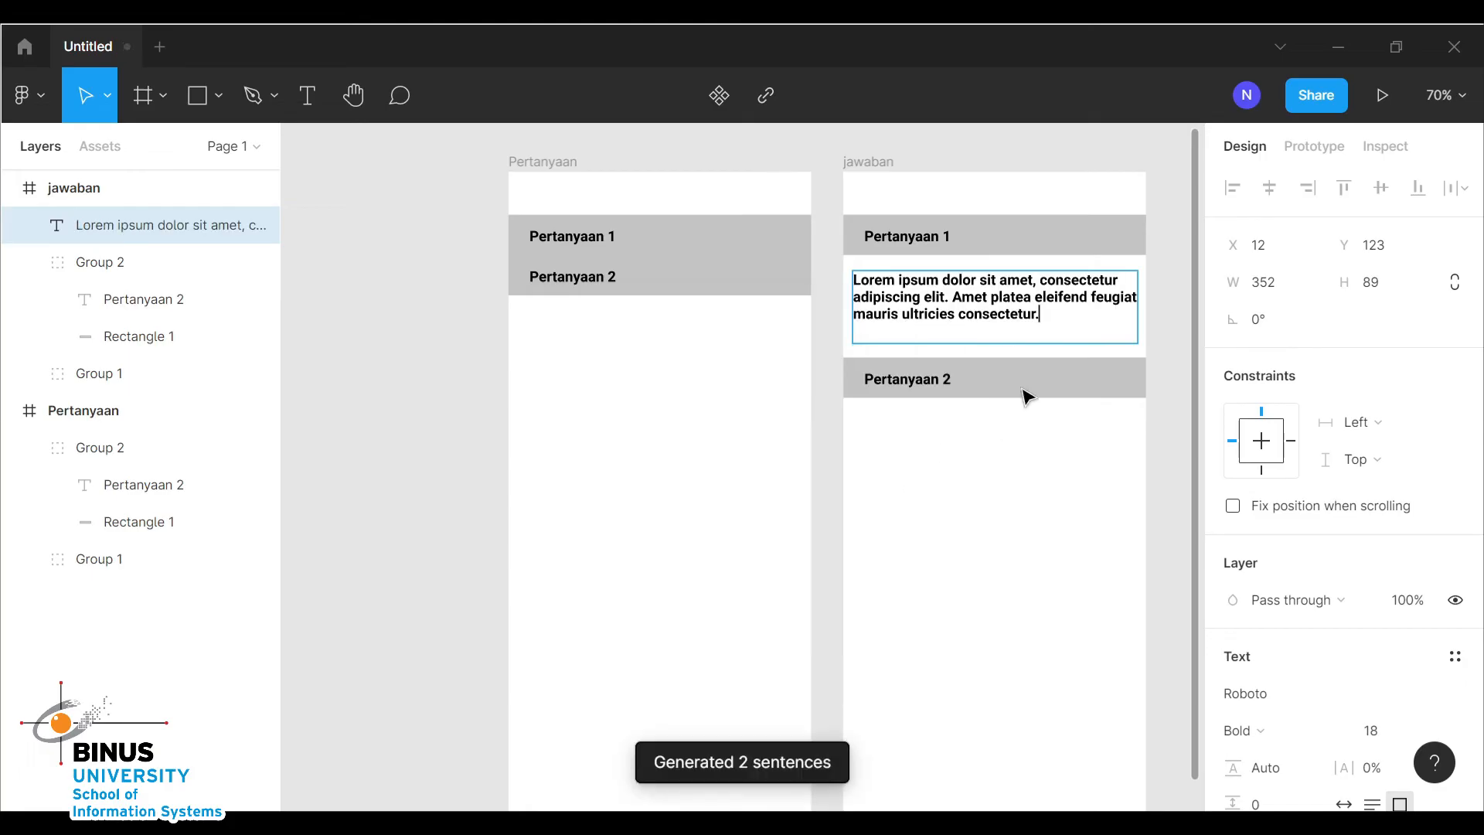
# Set the Lorem ipsum paragraph's font weight to Regular and center-align its text
pyautogui.hotkey('ctrl', 'a')
pyautogui.scroll(-5, 1278, 559)
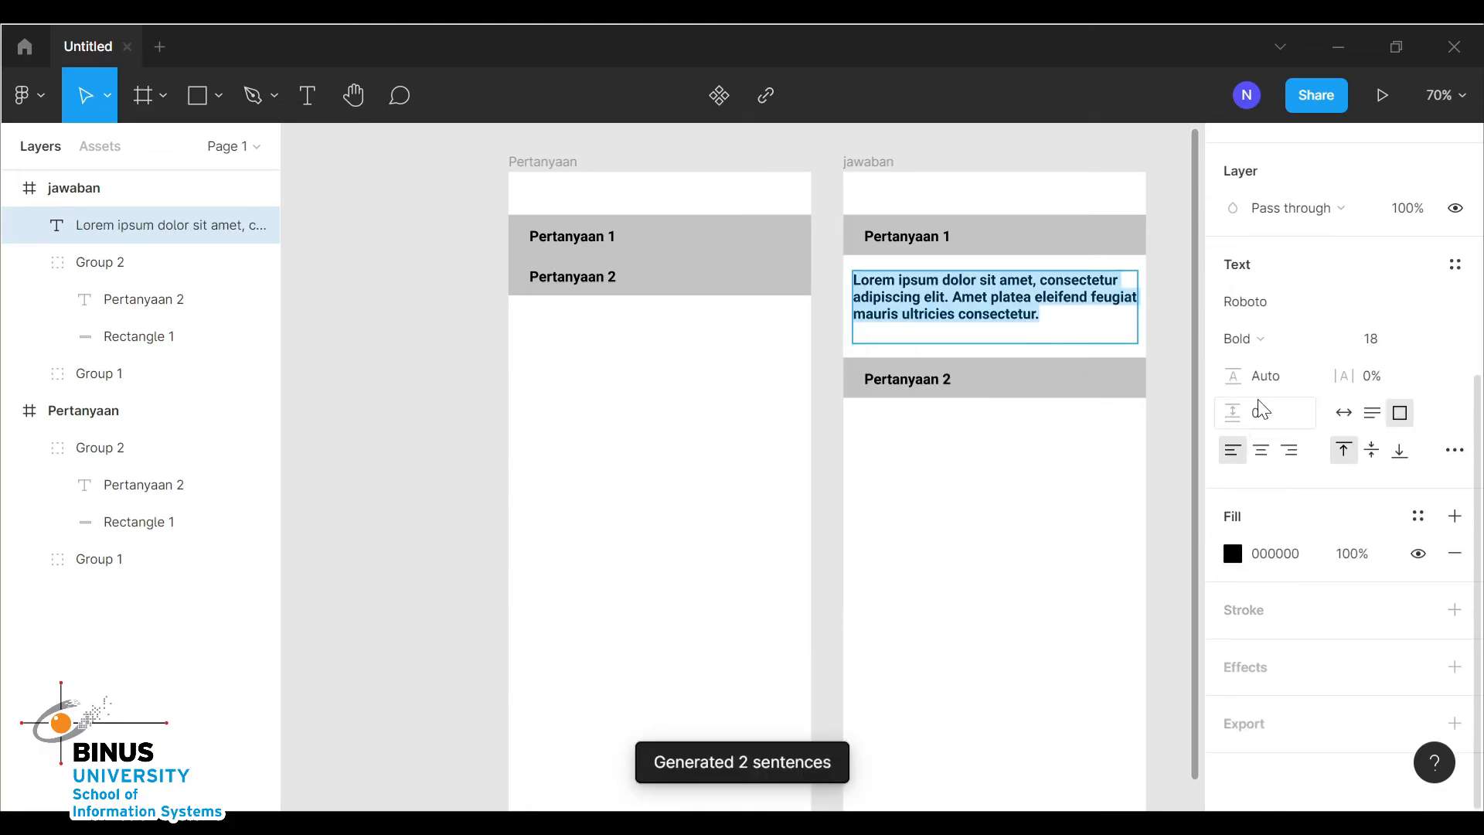
pyautogui.click(1267, 338)
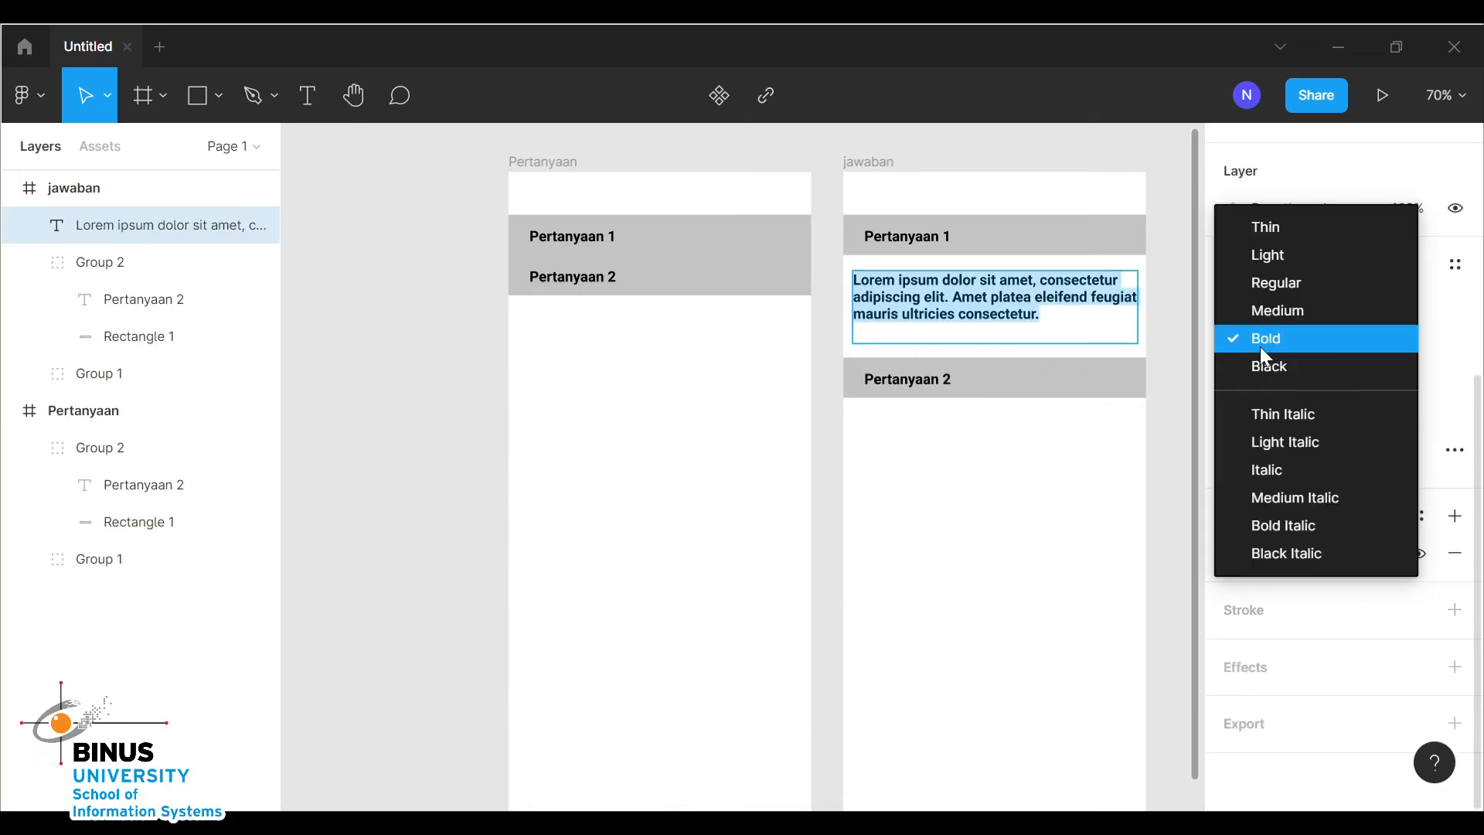
pyautogui.click(1259, 289)
pyautogui.click(1064, 438)
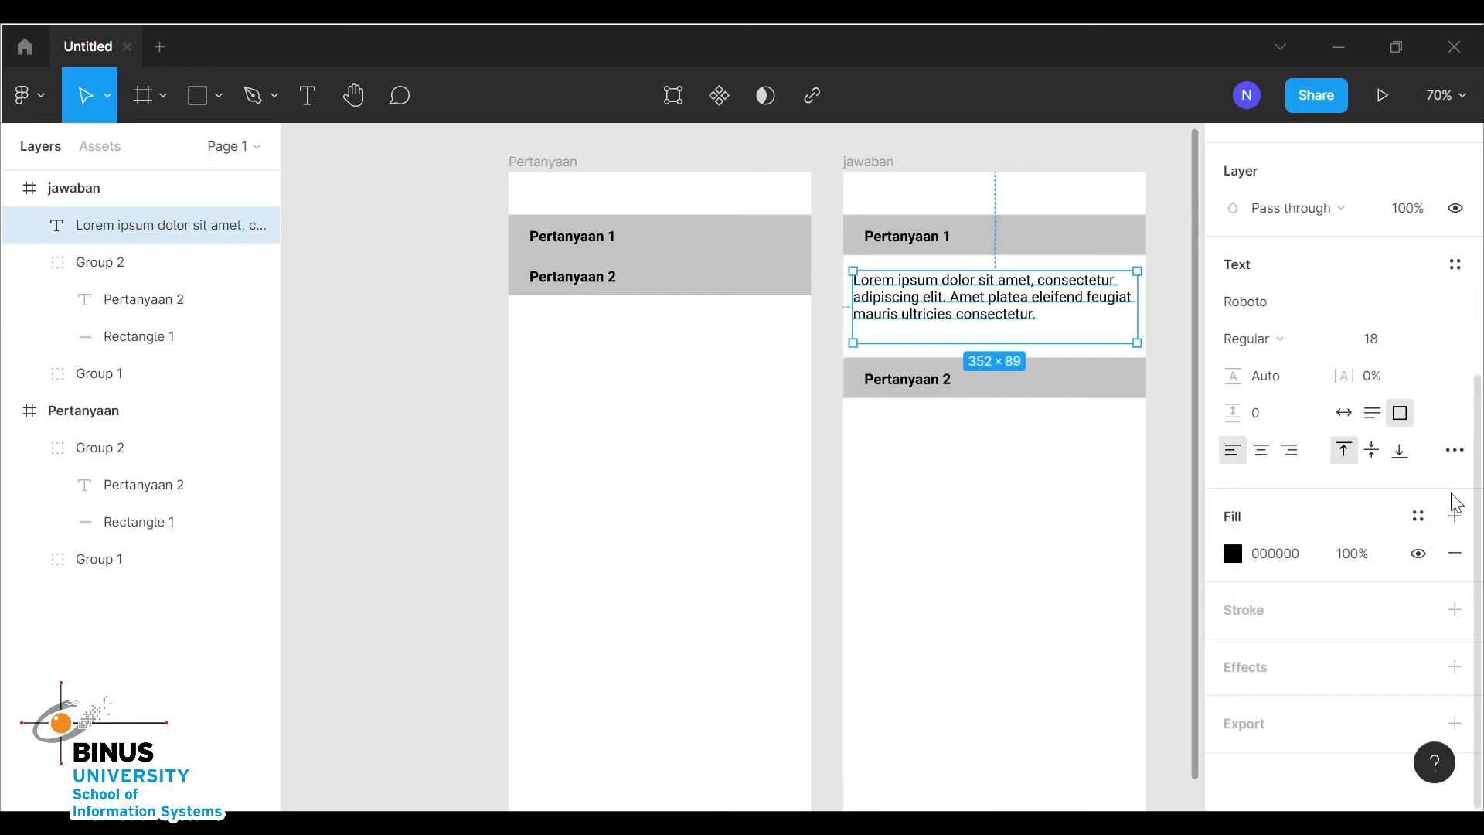
pyautogui.click(1259, 448)
# Move the jawaban frame's Pertanyaan 2 bar up slightly, closer under the paragraph
pyautogui.click(1063, 425)
pyautogui.moveTo(1049, 387); pyautogui.dragTo(1060, 372)
pyautogui.click(1048, 474)
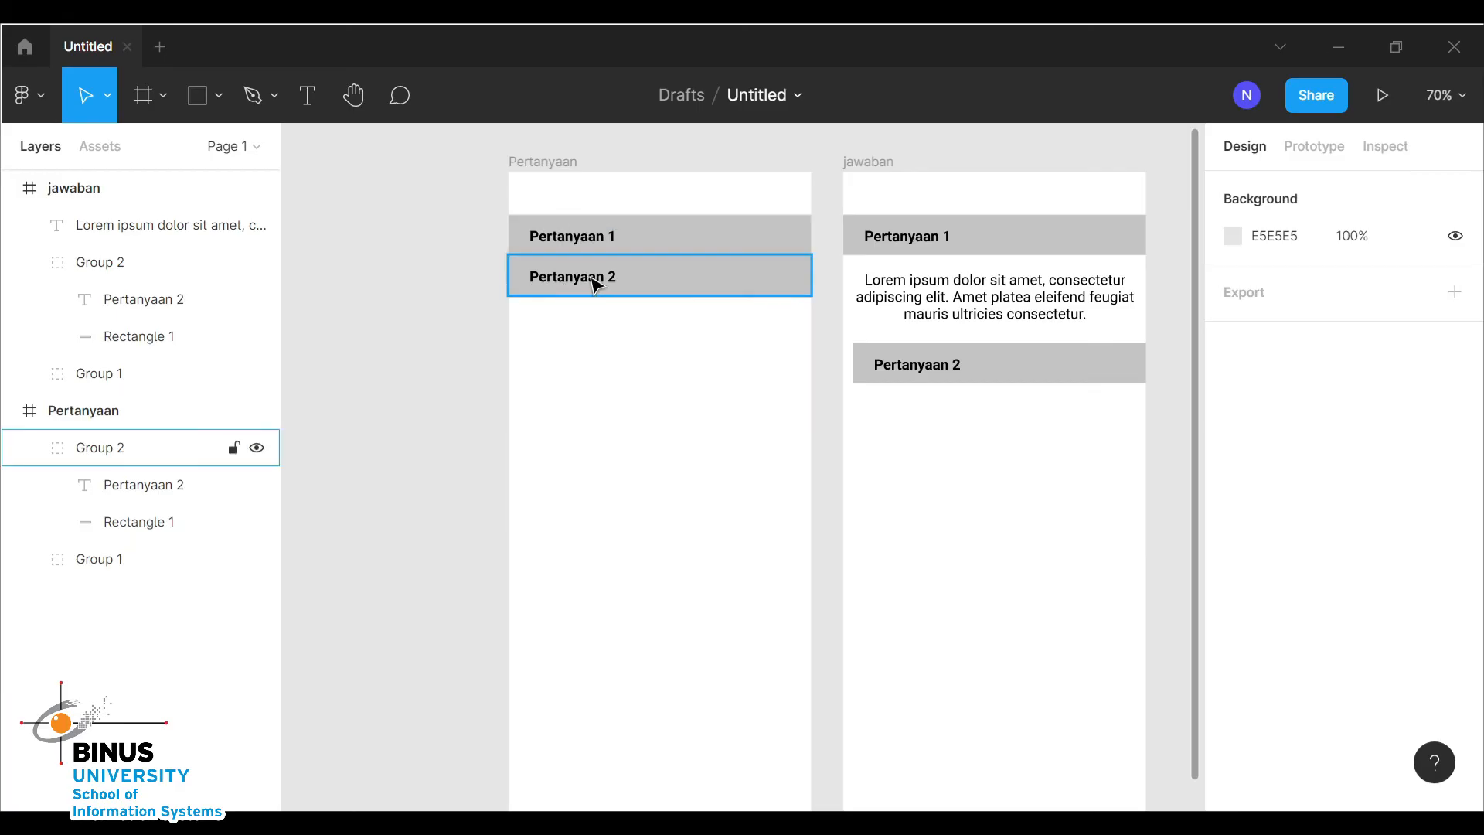
# Add a tap interaction on the Pertanyaan frame's Pertanyaan 1 bar that navigates to the jawaban frame
pyautogui.click(568, 249)
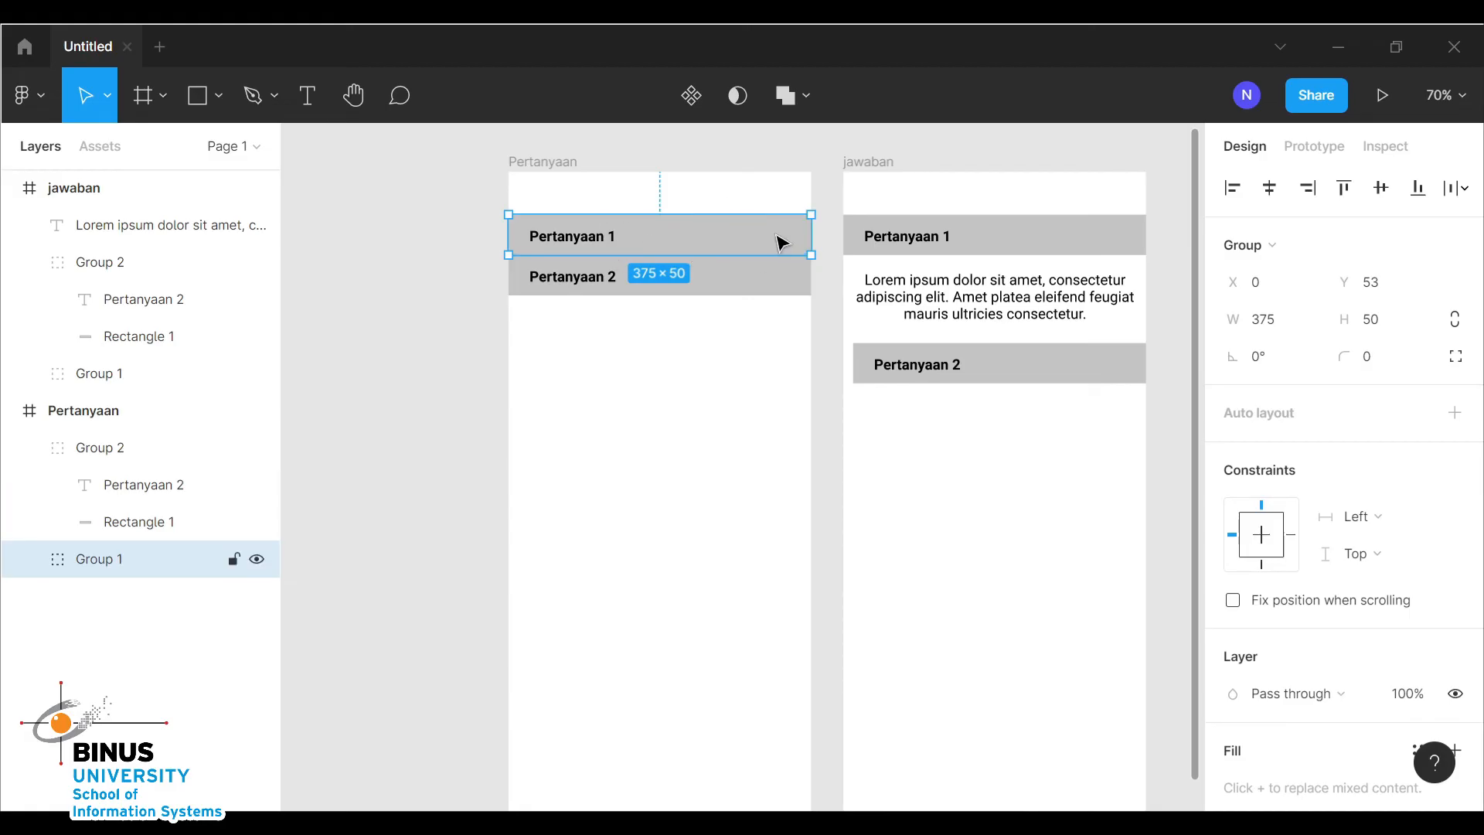
pyautogui.click(1316, 148)
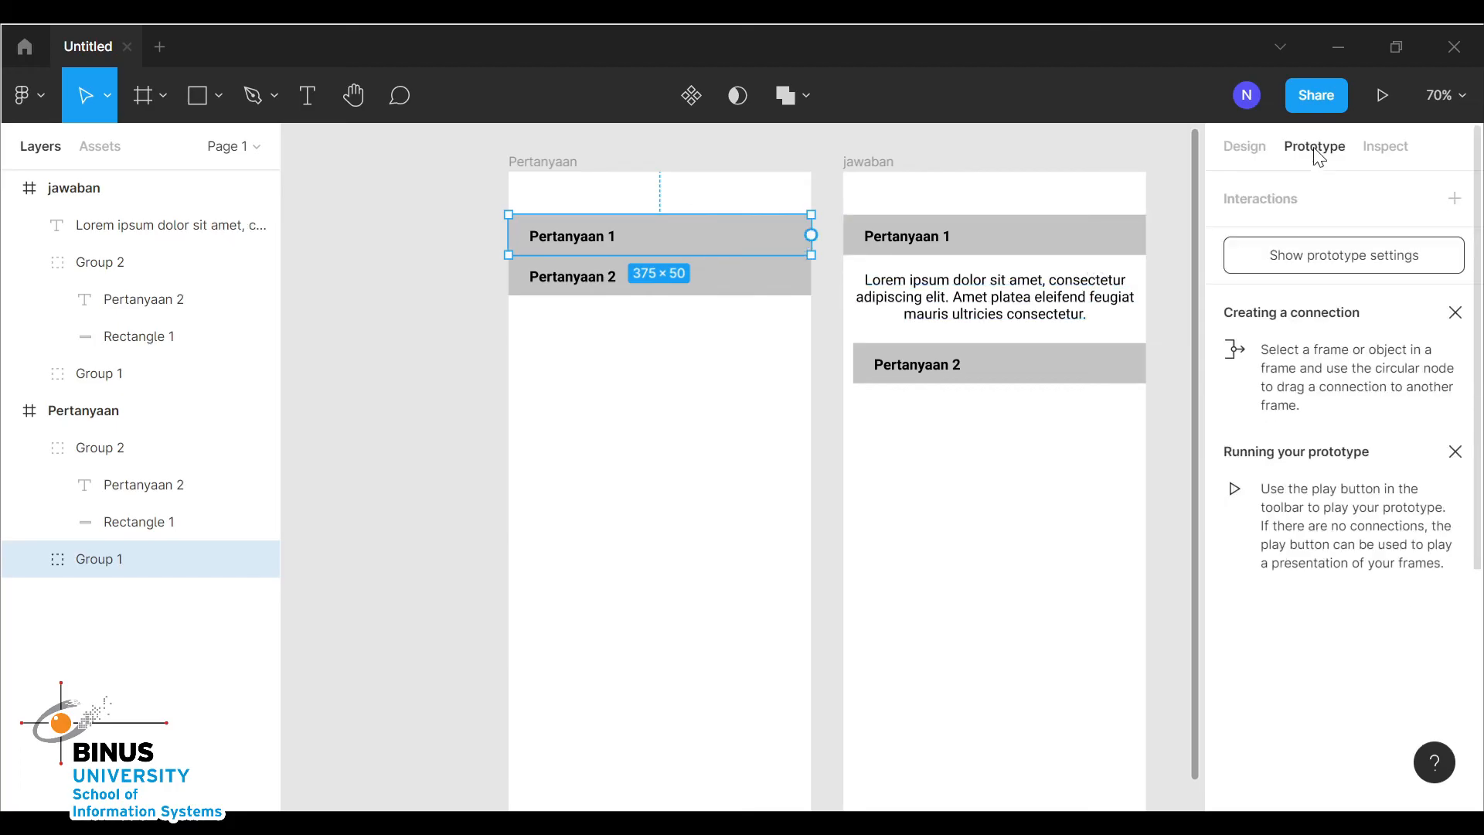
pyautogui.click(1455, 199)
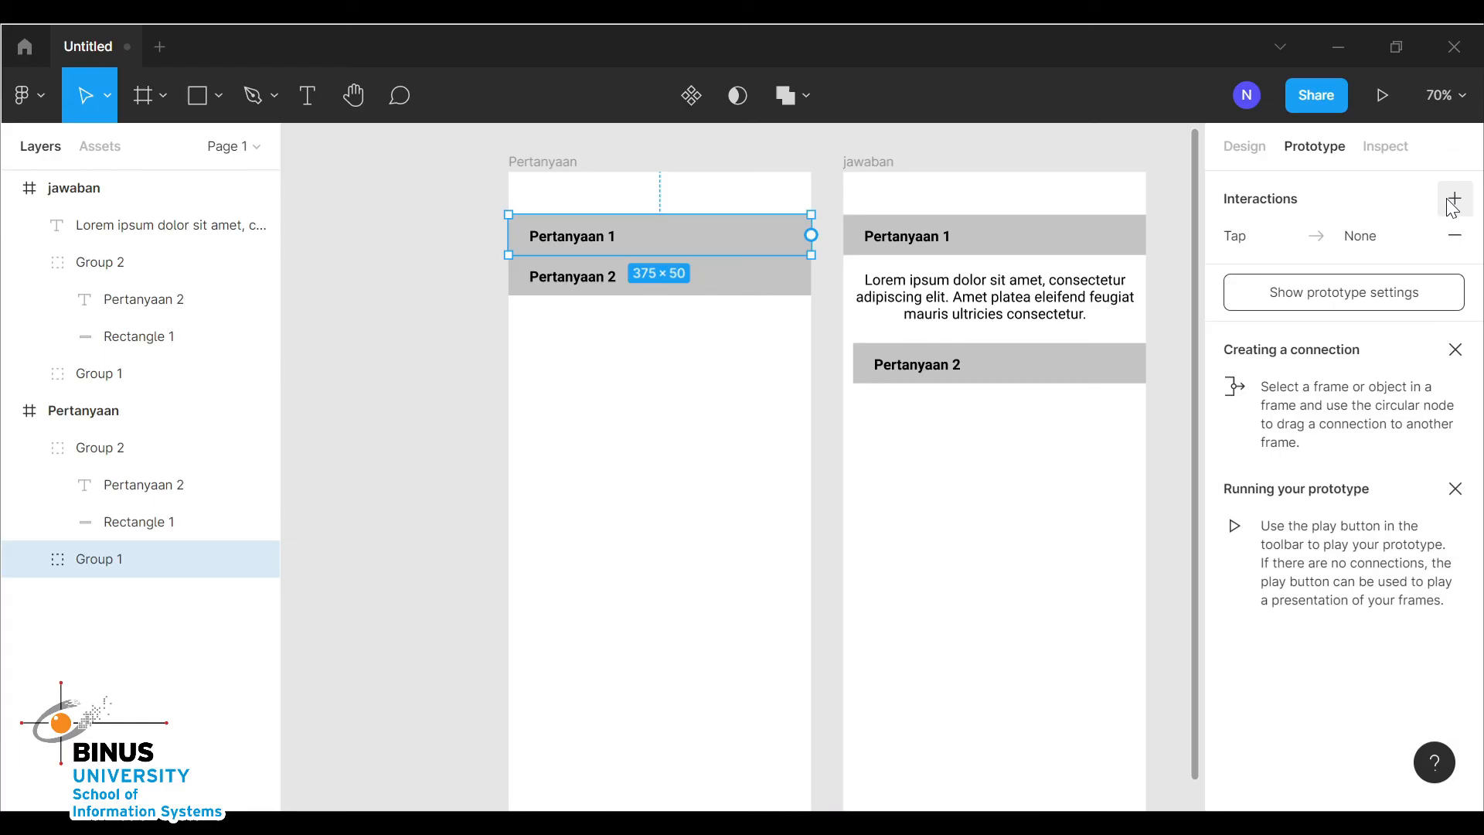
pyautogui.click(1277, 238)
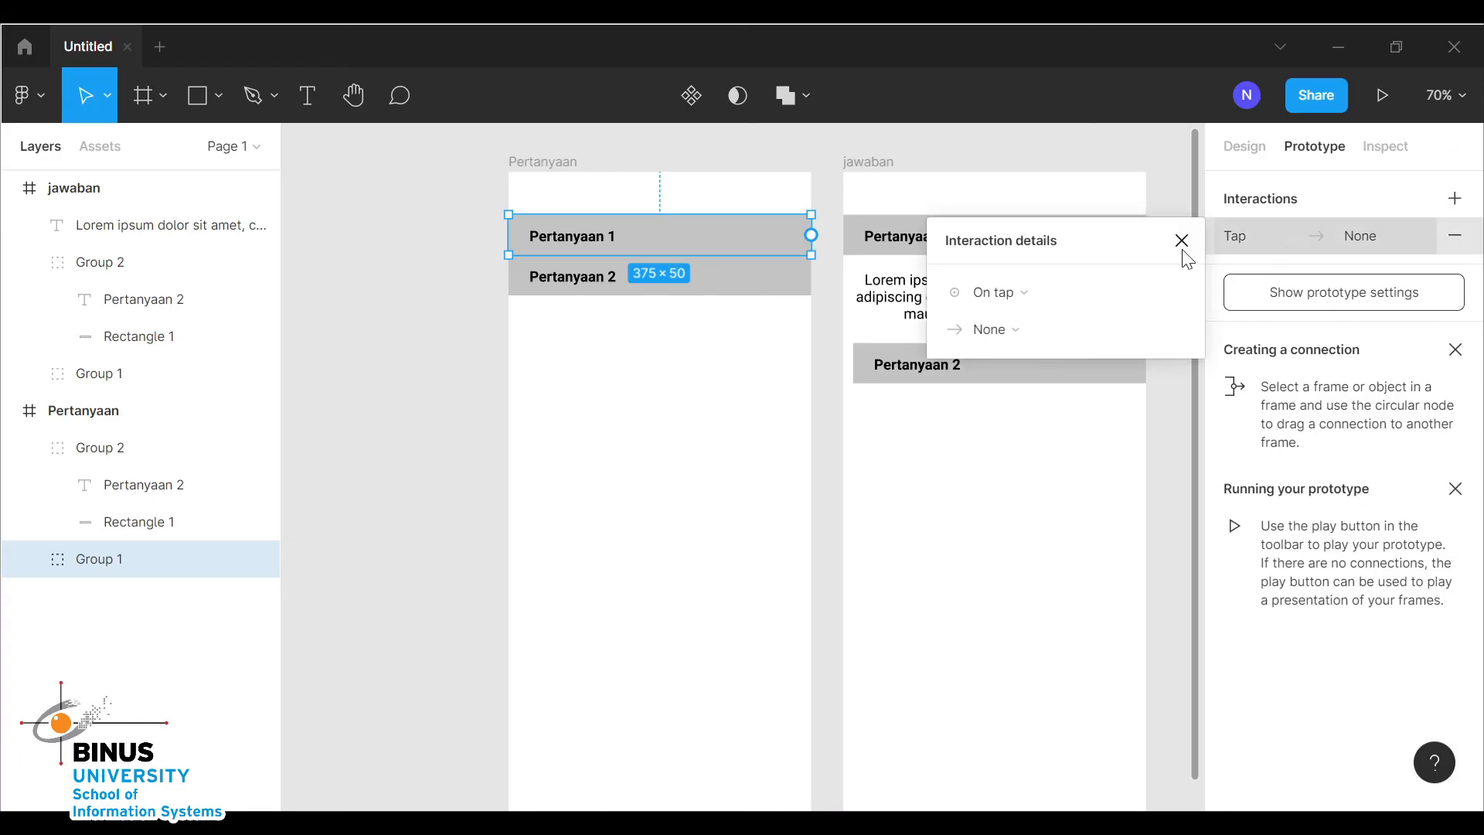
pyautogui.click(997, 338)
pyautogui.click(995, 336)
pyautogui.click(996, 336)
pyautogui.click(995, 378)
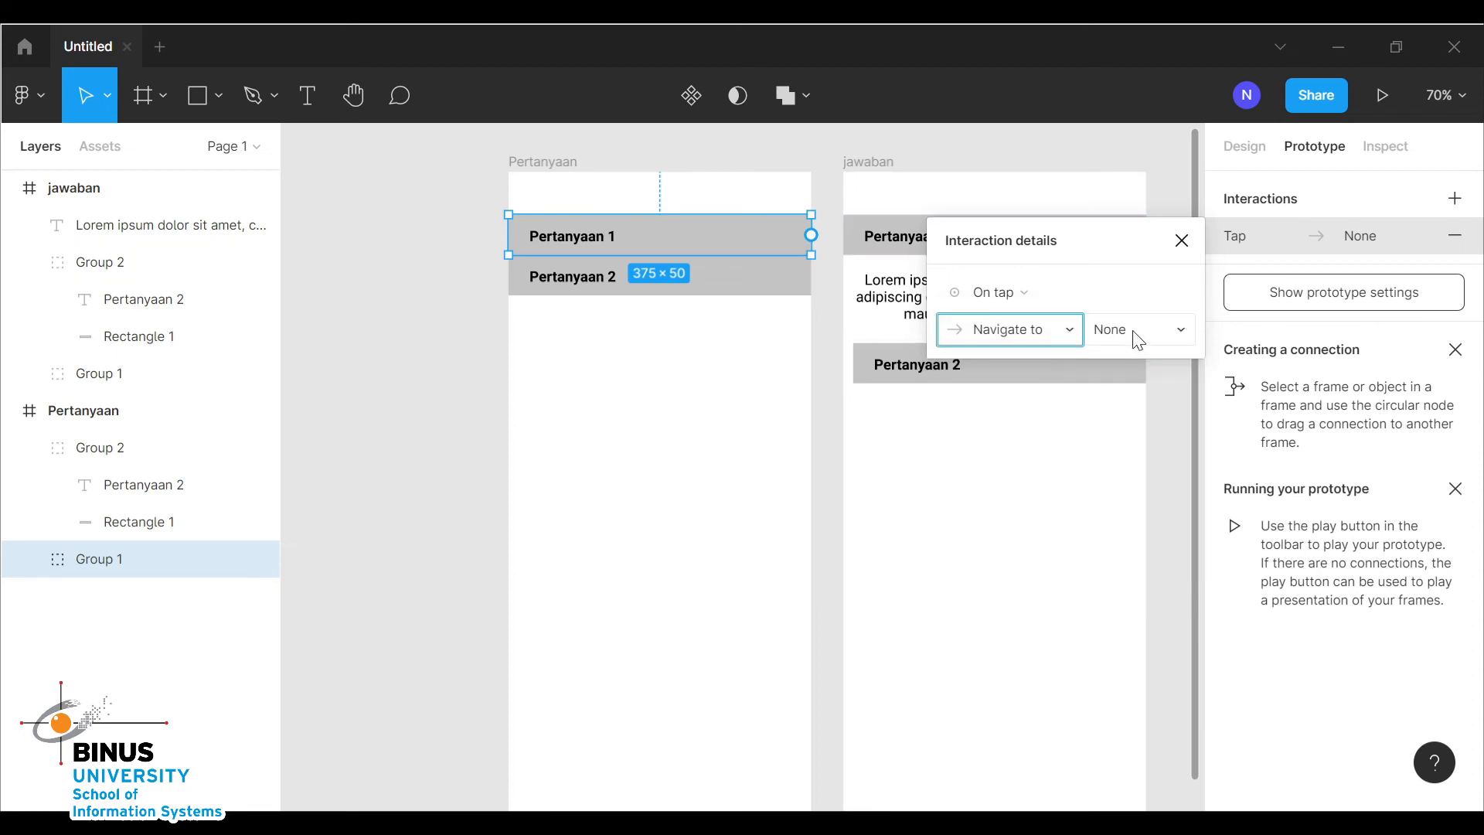
pyautogui.click(1138, 332)
pyautogui.click(1149, 331)
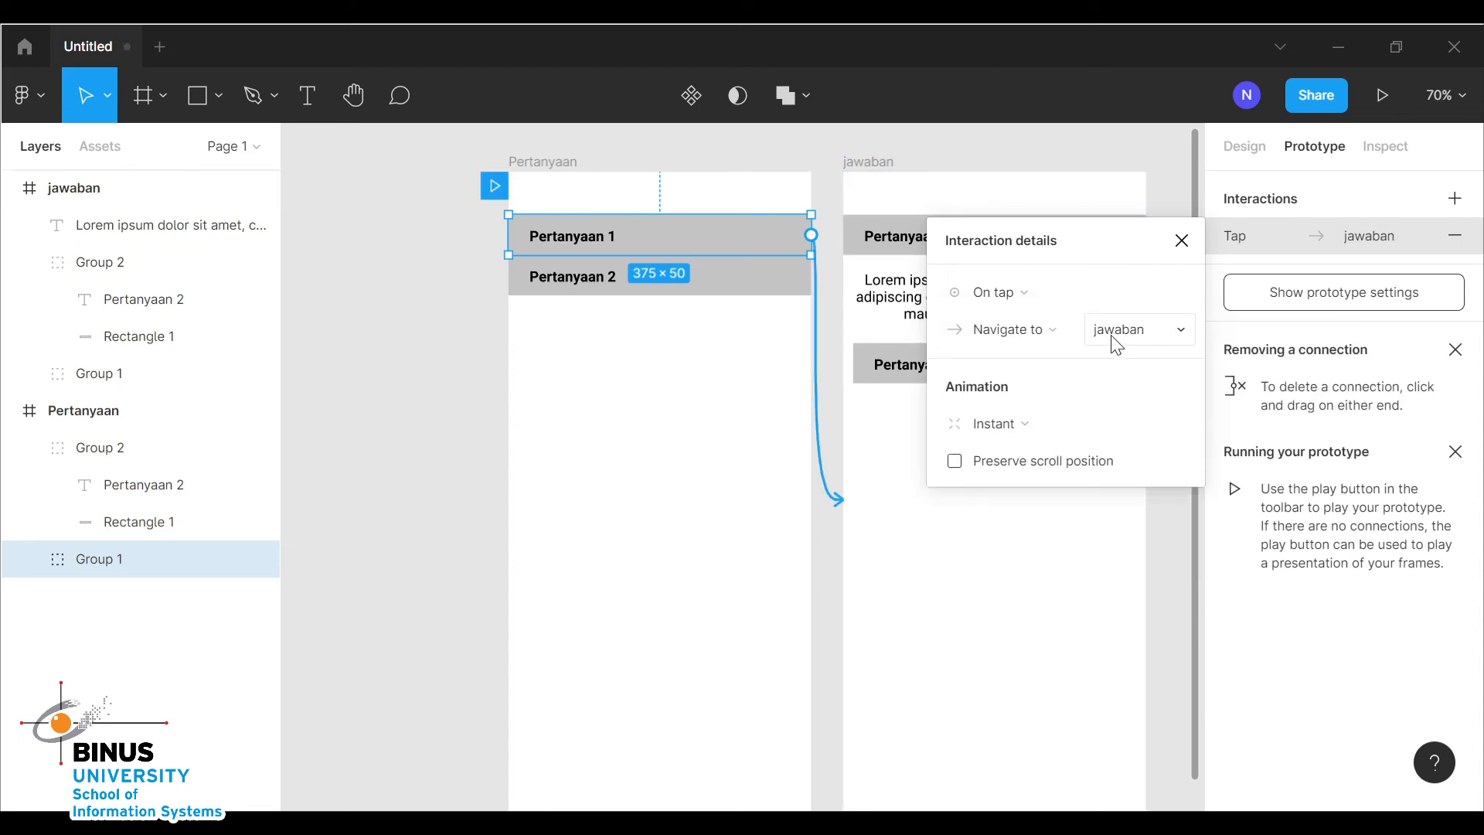
# Set that interaction's animation to Smart animate
pyautogui.click(1007, 430)
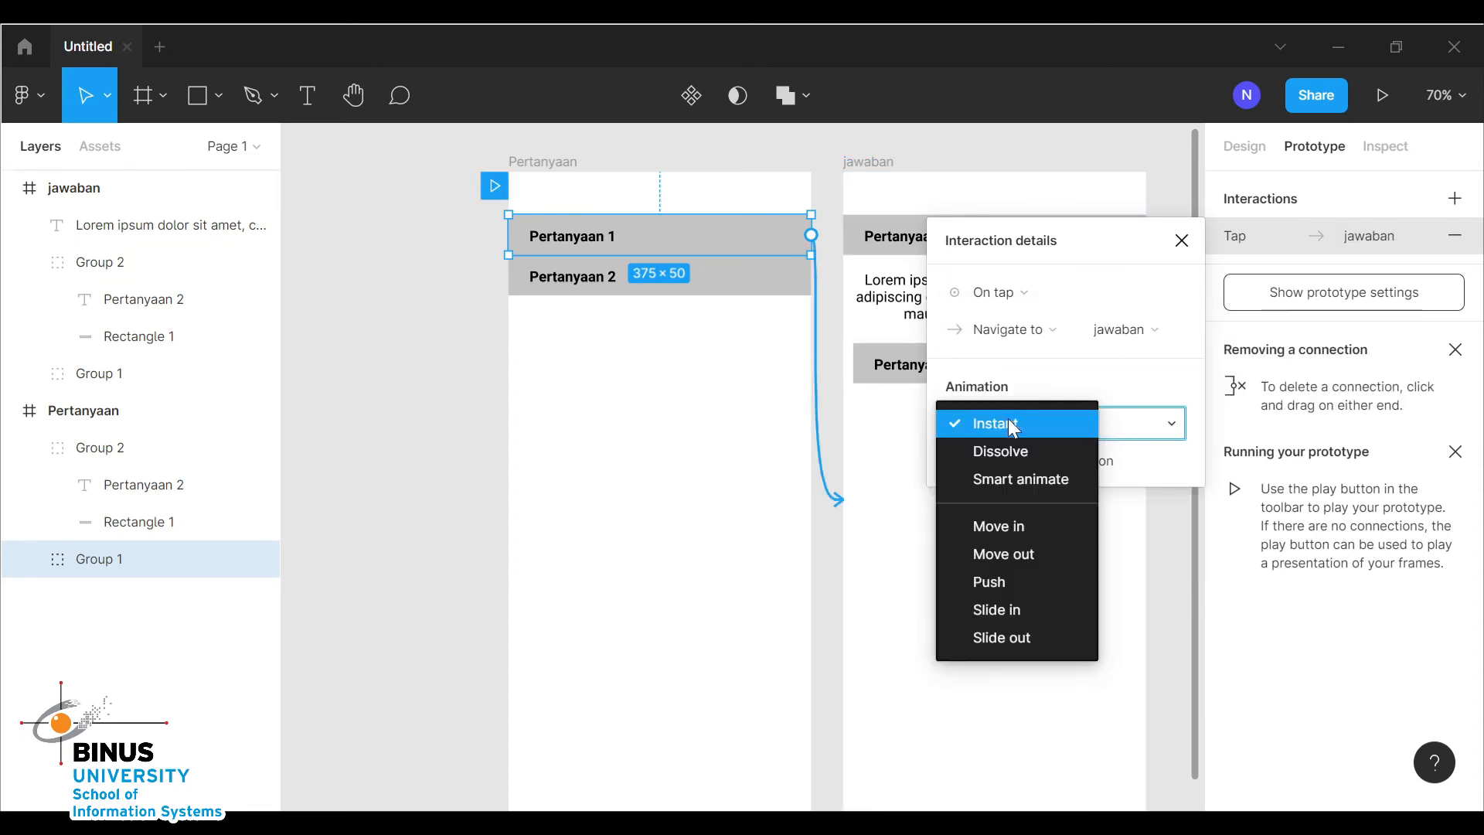
pyautogui.click(1016, 475)
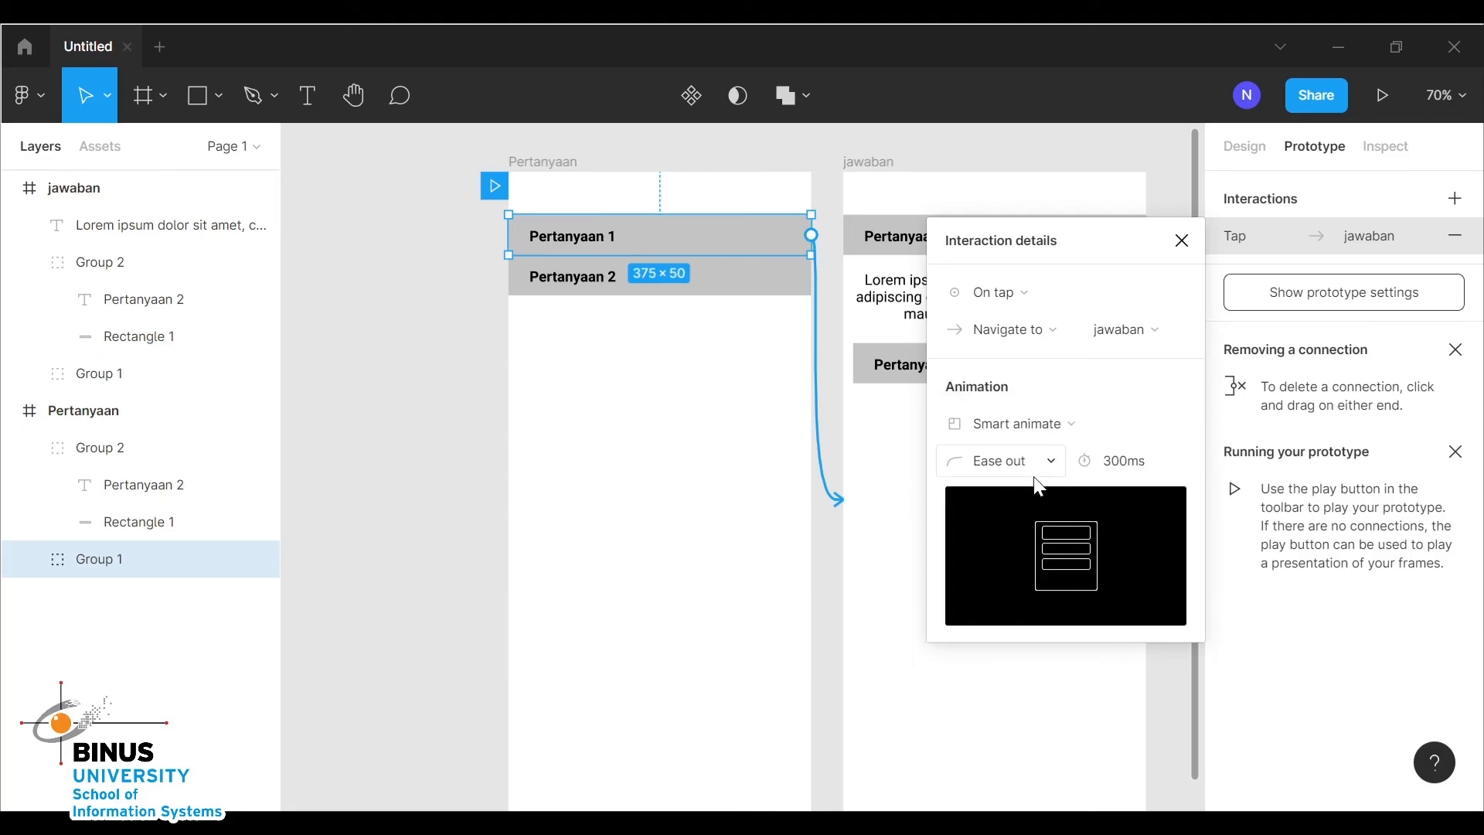
pyautogui.click(1119, 466)
pyautogui.click(1120, 462)
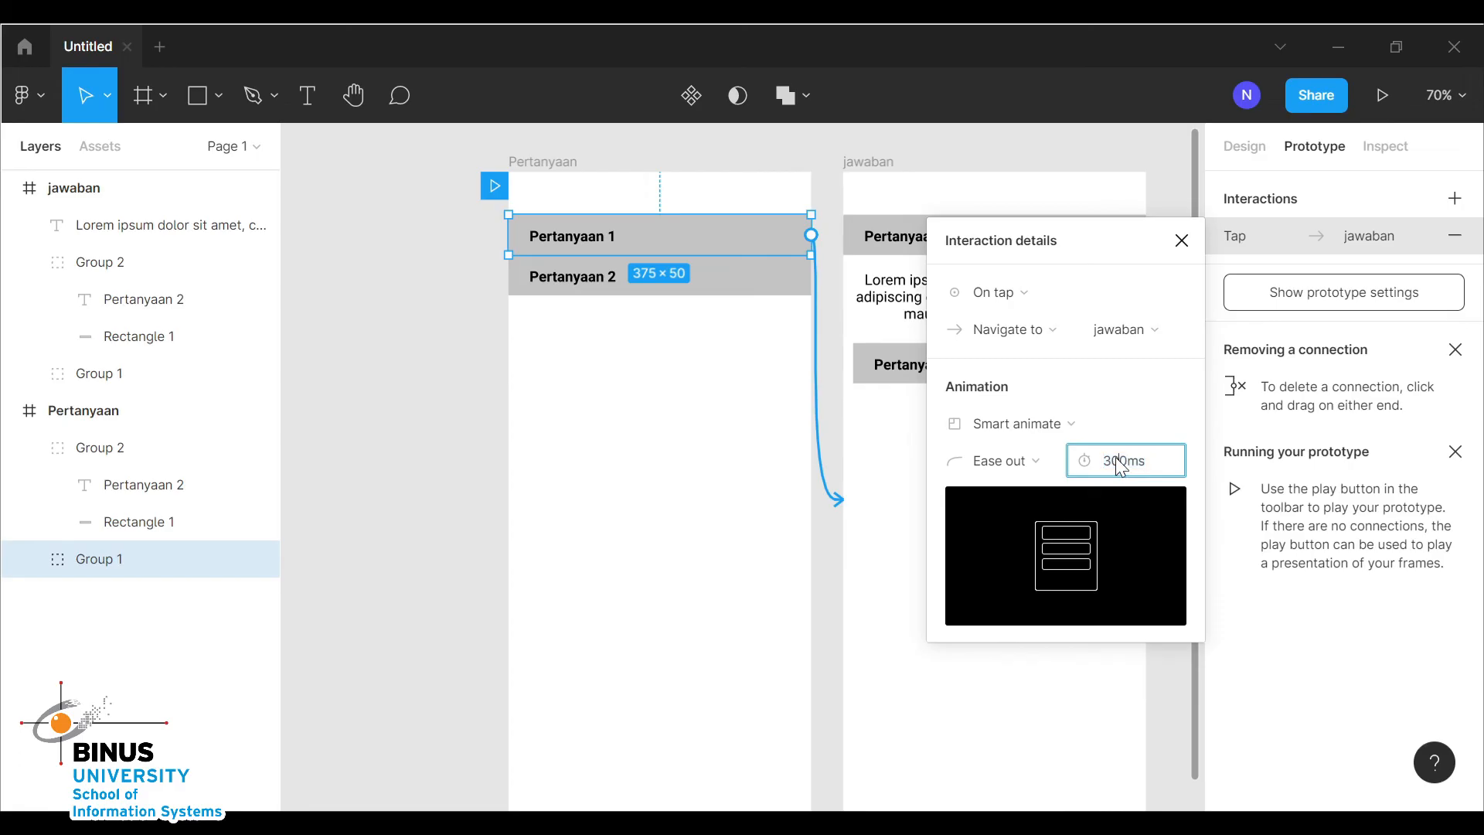
pyautogui.click(1183, 242)
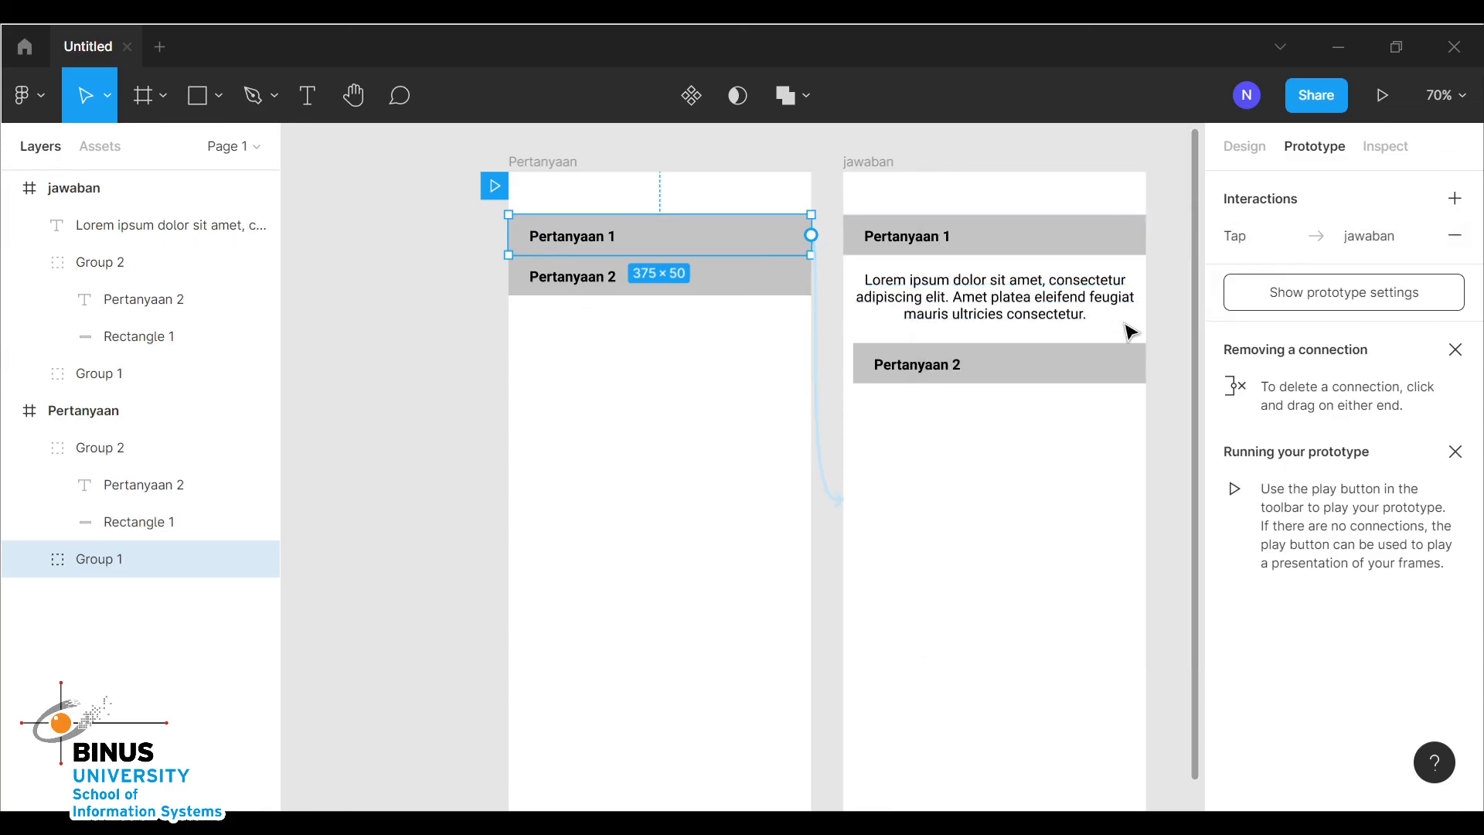
# Add a tap interaction on the jawaban frame's Pertanyaan 1 bar that navigates back to the Pertanyaan frame
pyautogui.click(951, 202)
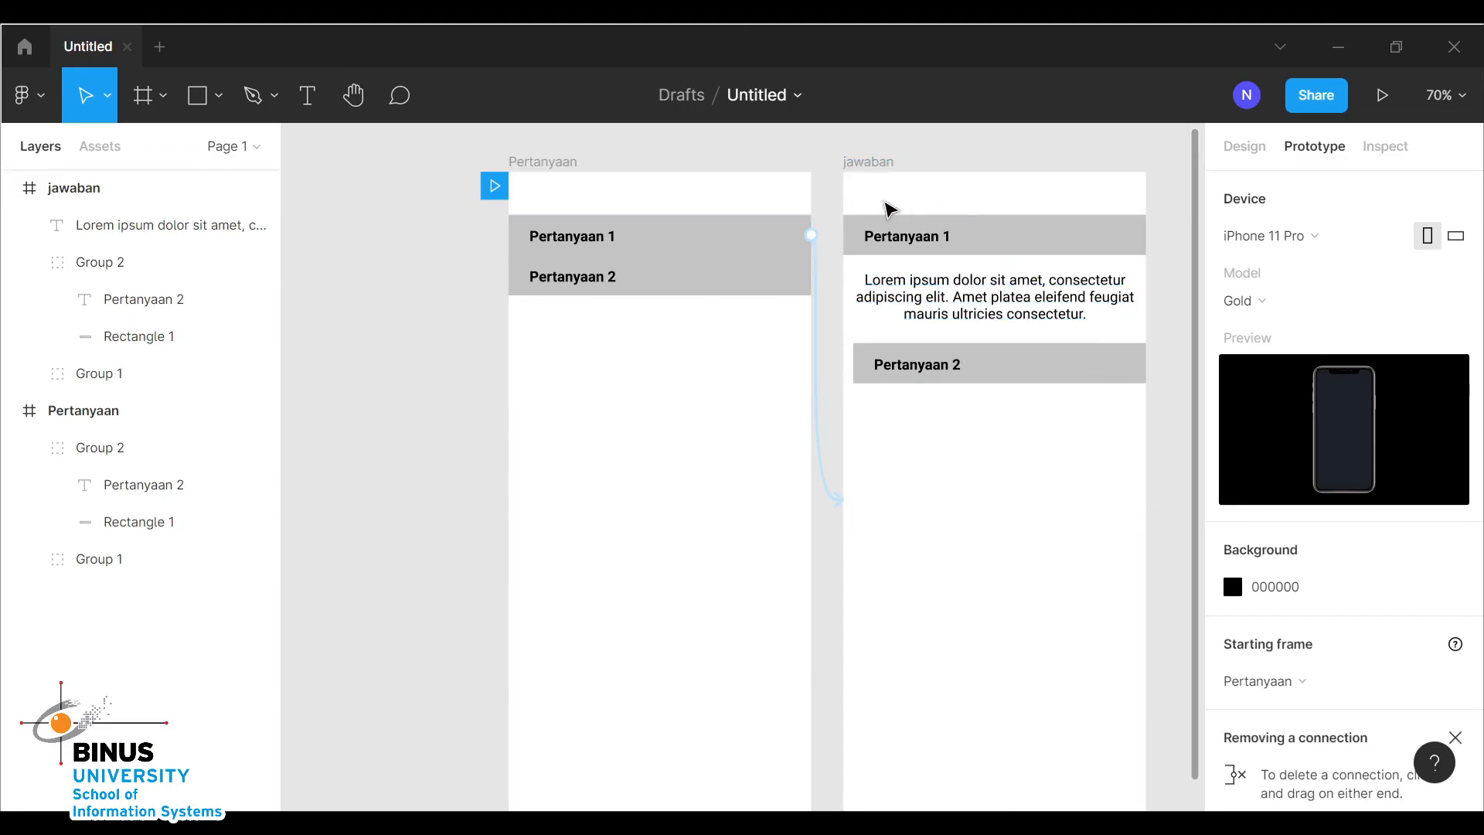
pyautogui.click(983, 240)
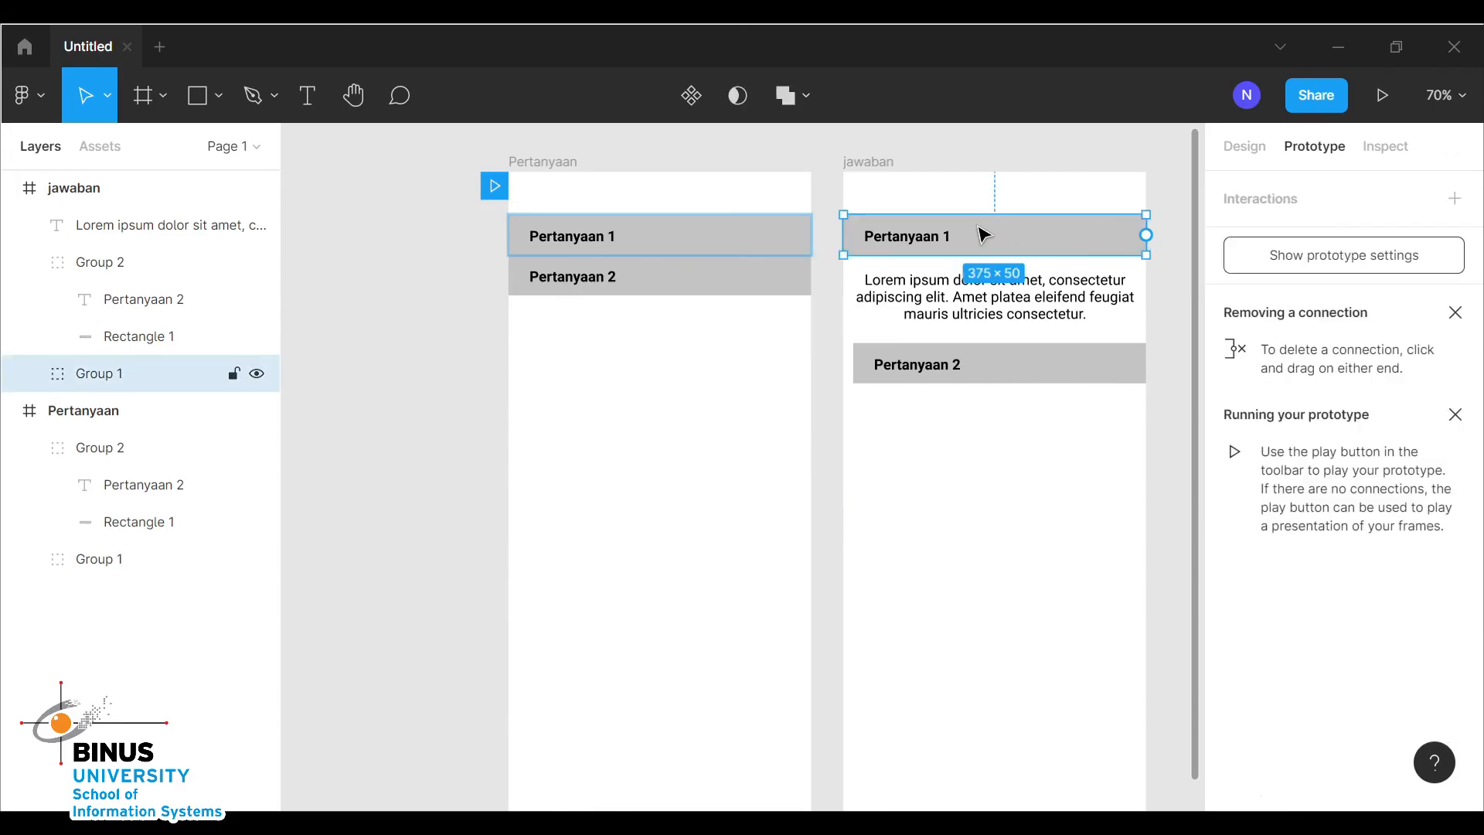
pyautogui.click(1454, 199)
pyautogui.click(1305, 246)
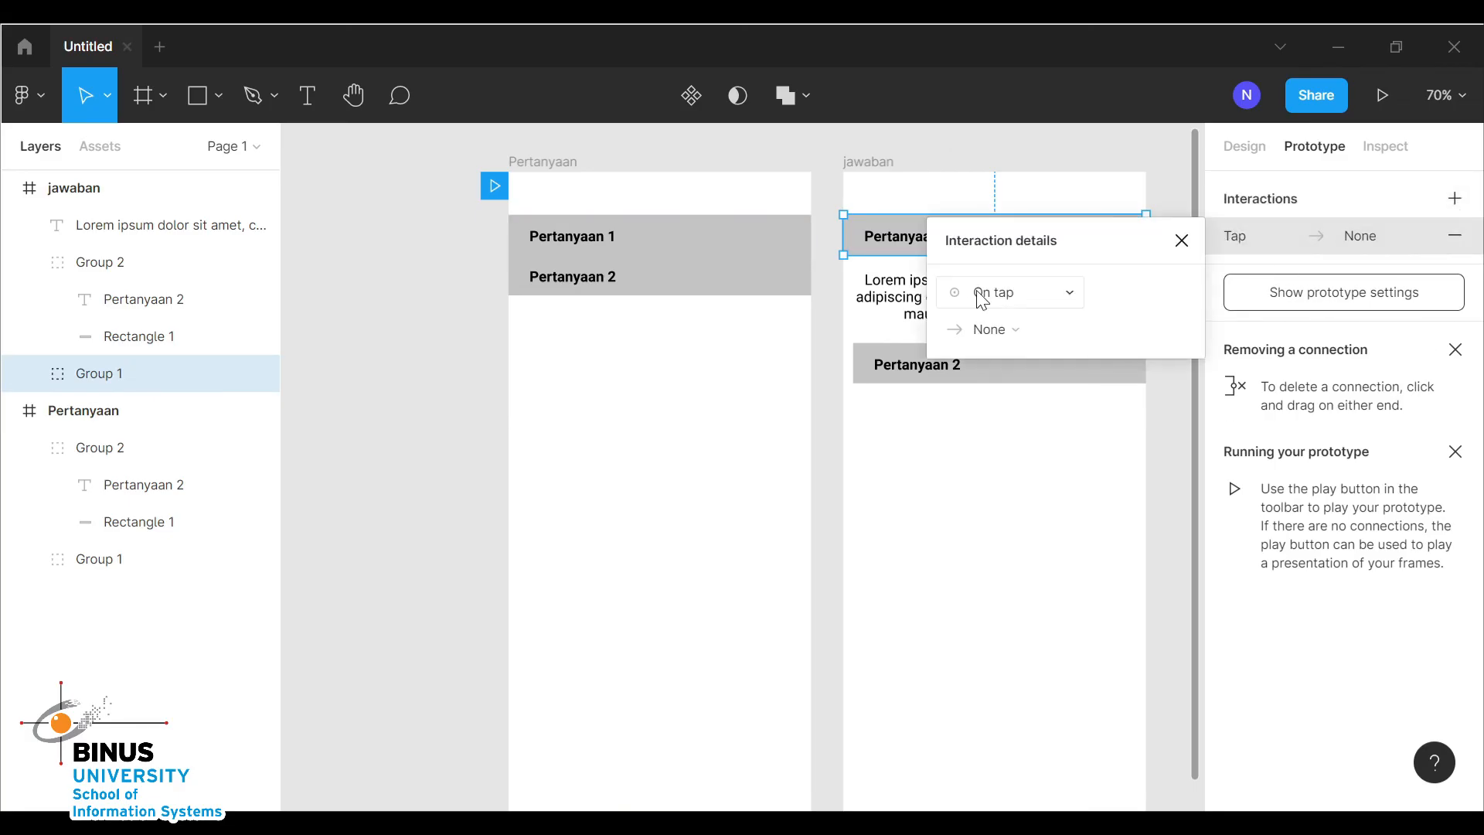
pyautogui.click(1031, 321)
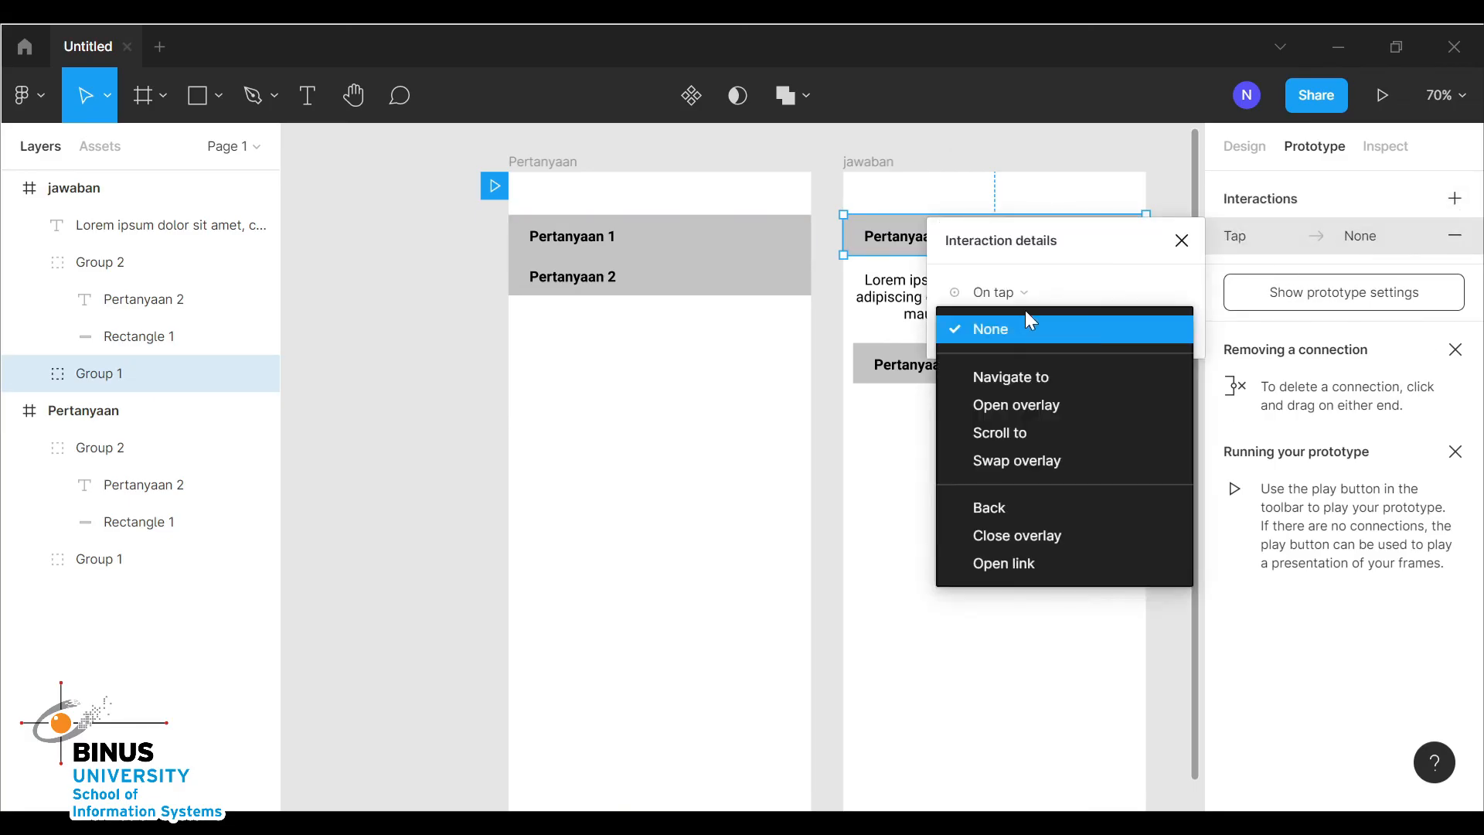
pyautogui.click(1050, 379)
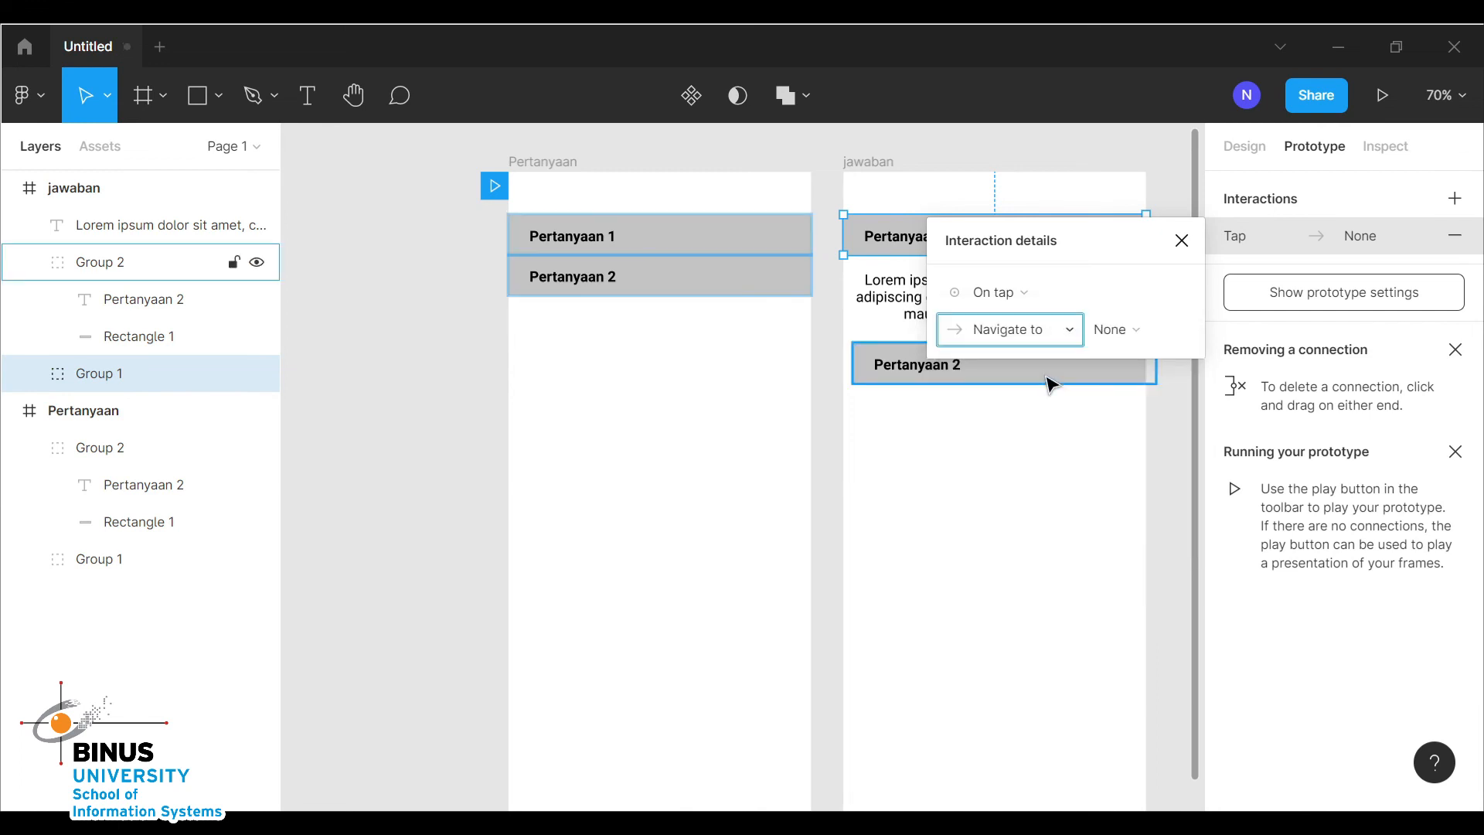
pyautogui.click(1120, 338)
pyautogui.click(1125, 331)
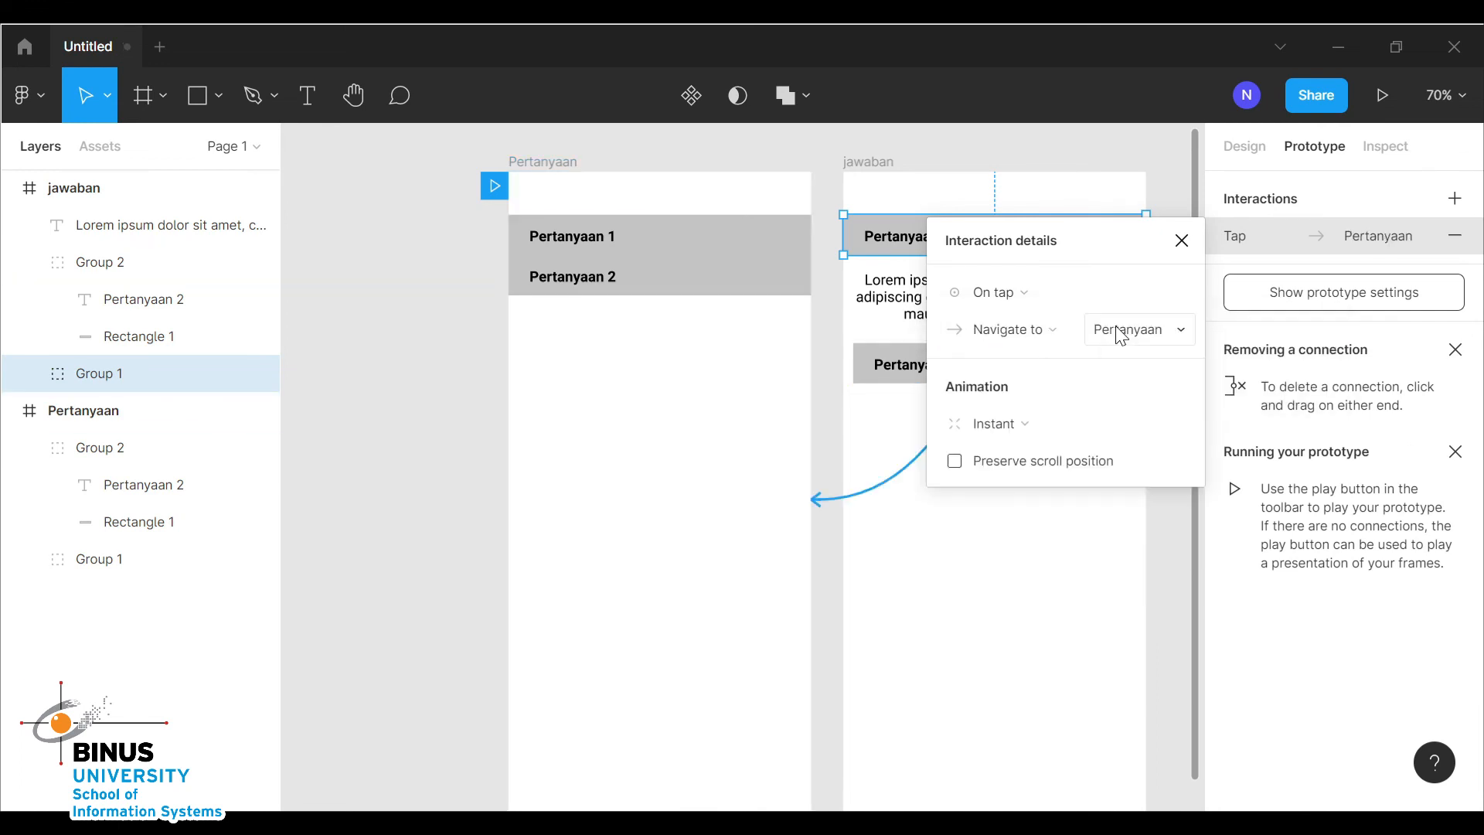
# Set the return interaction's animation to Smart animate
pyautogui.click(1016, 425)
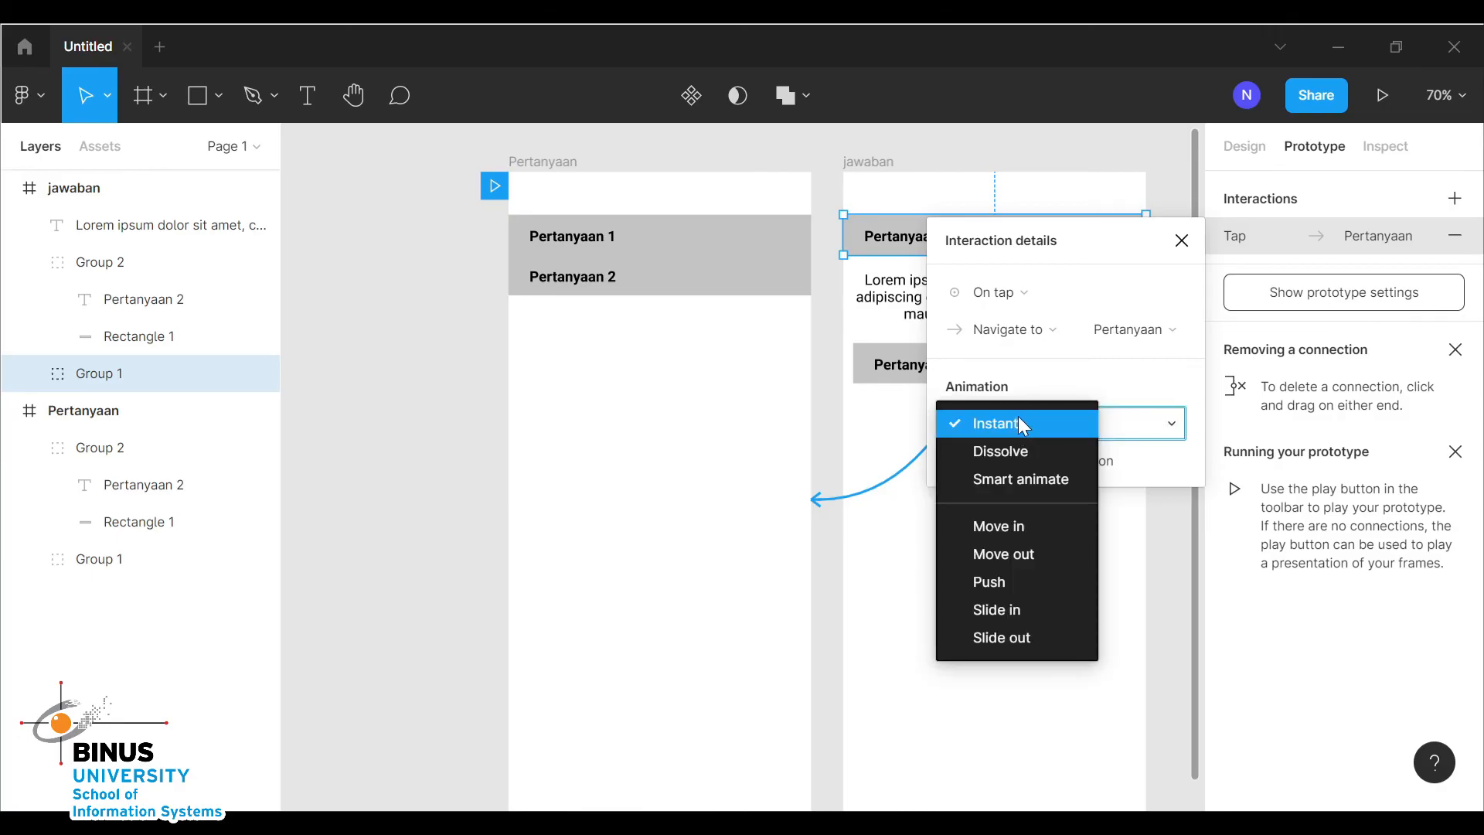
pyautogui.click(1002, 481)
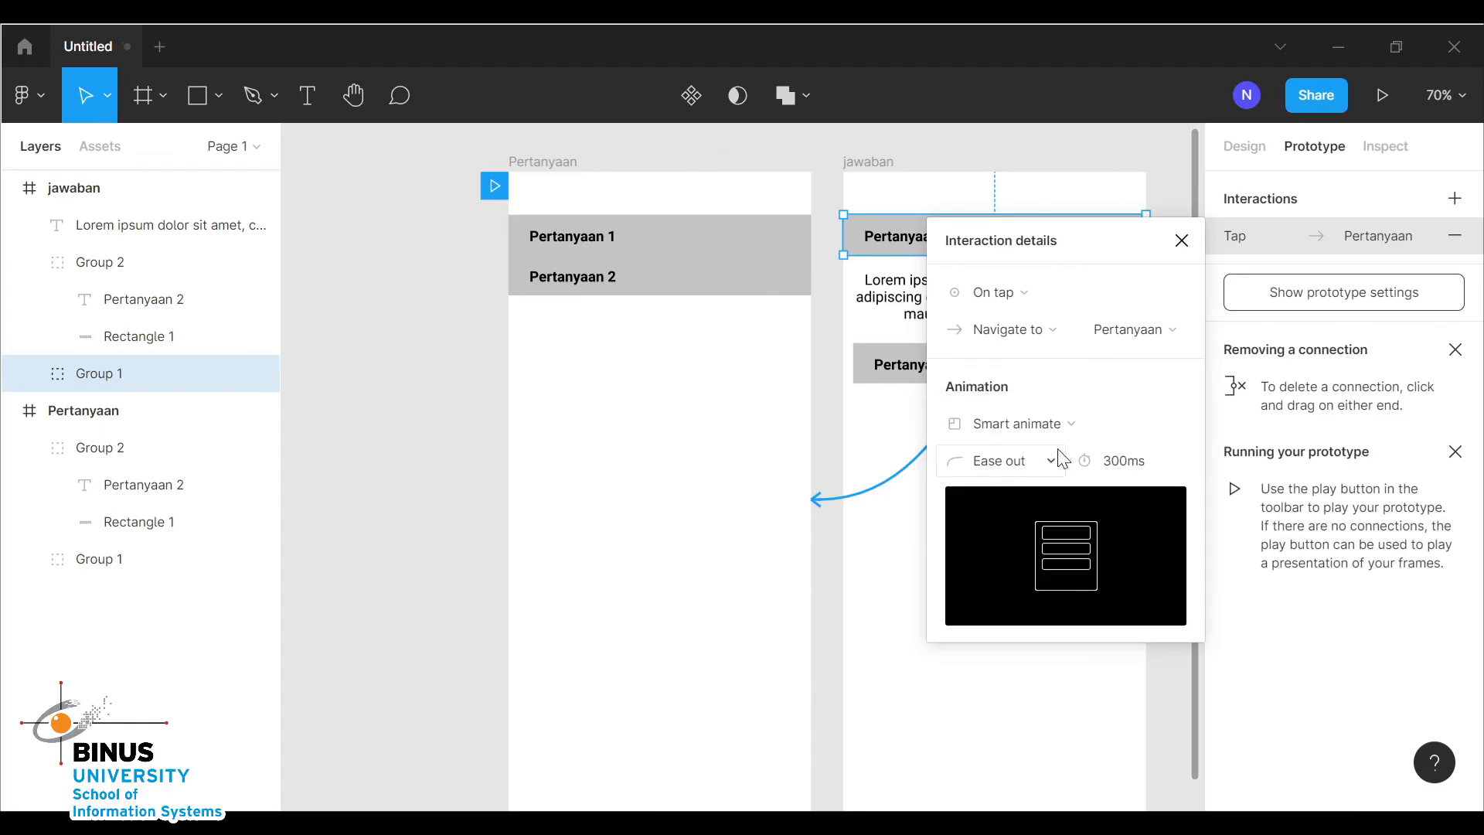
pyautogui.click(1182, 243)
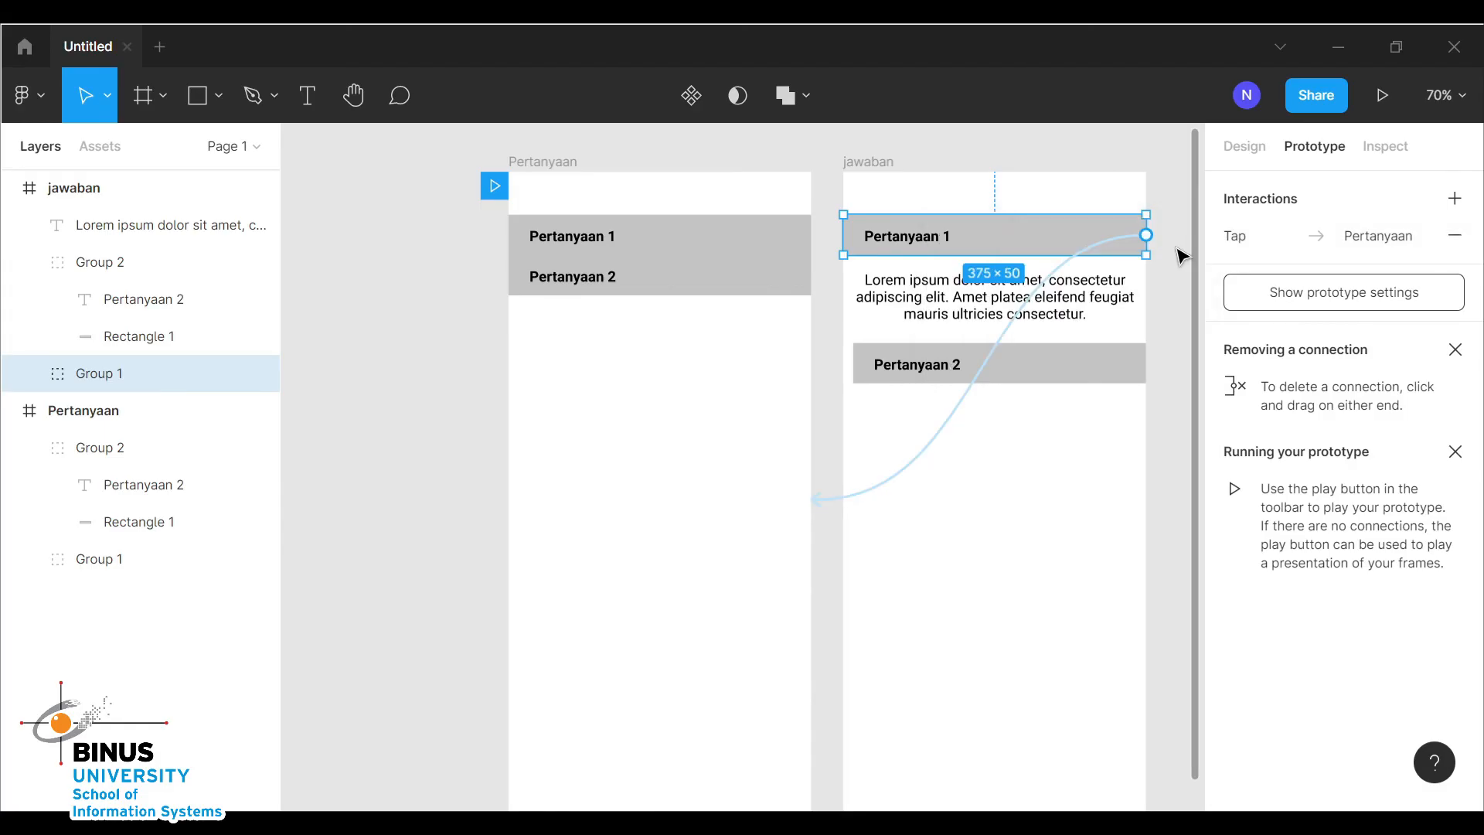
# Play the prototype and tap Pertanyaan 1 twice to test expanding and collapsing the answer
pyautogui.click(983, 579)
pyautogui.moveTo(1033, 382); pyautogui.dragTo(1034, 383)
pyautogui.click(1054, 517)
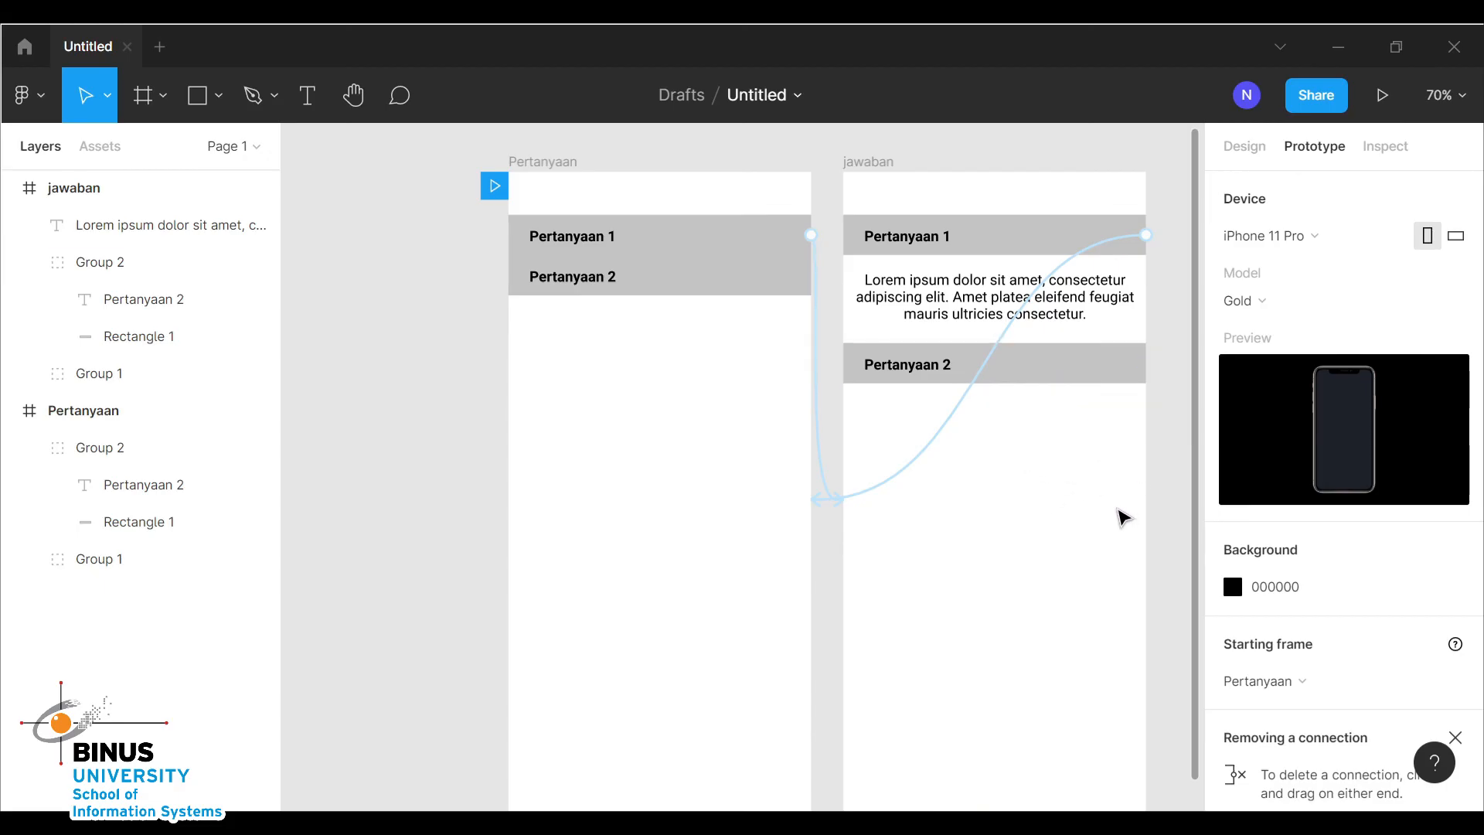
pyautogui.click(1382, 96)
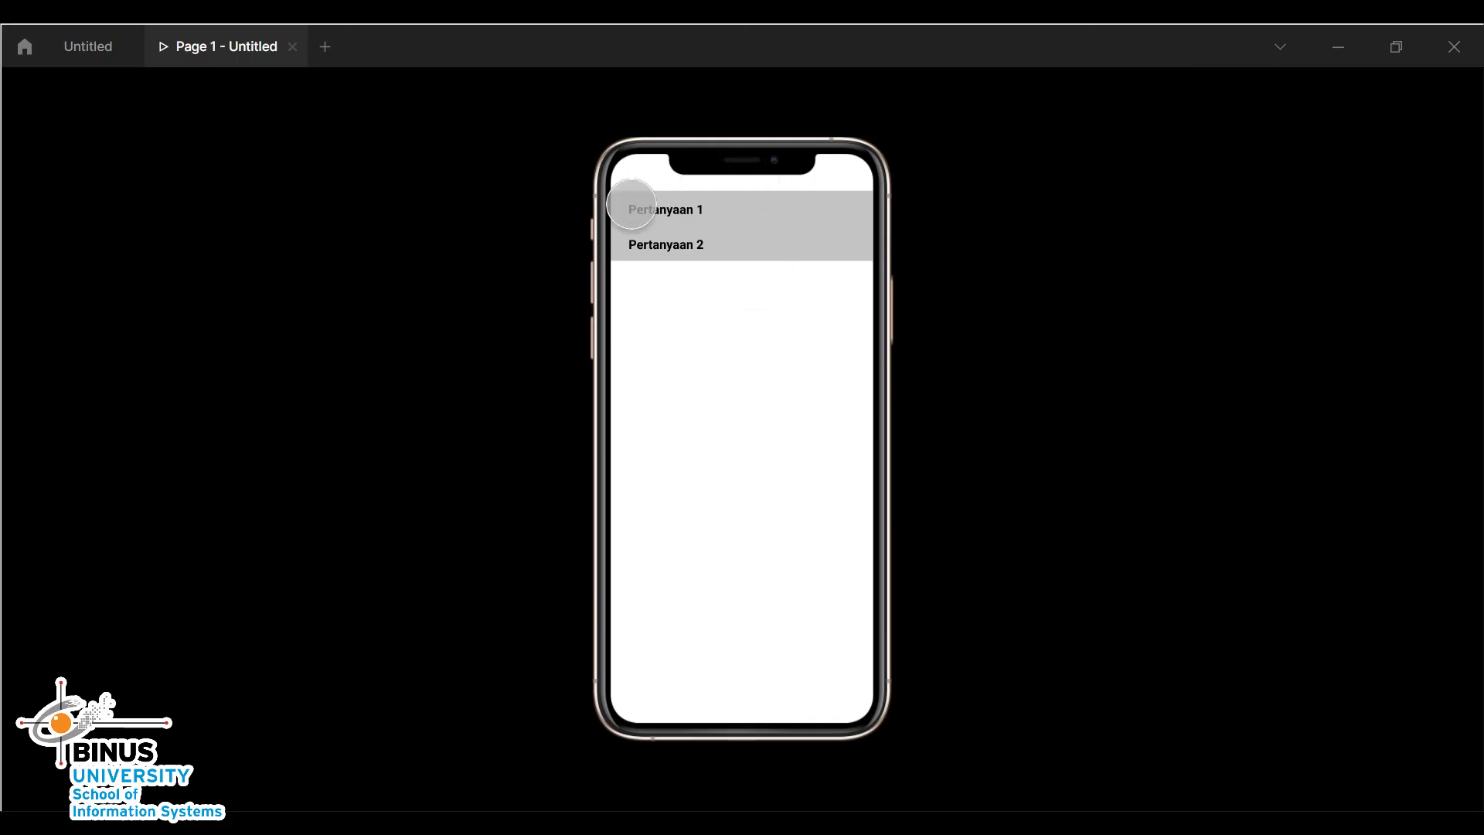
pyautogui.click(667, 210)
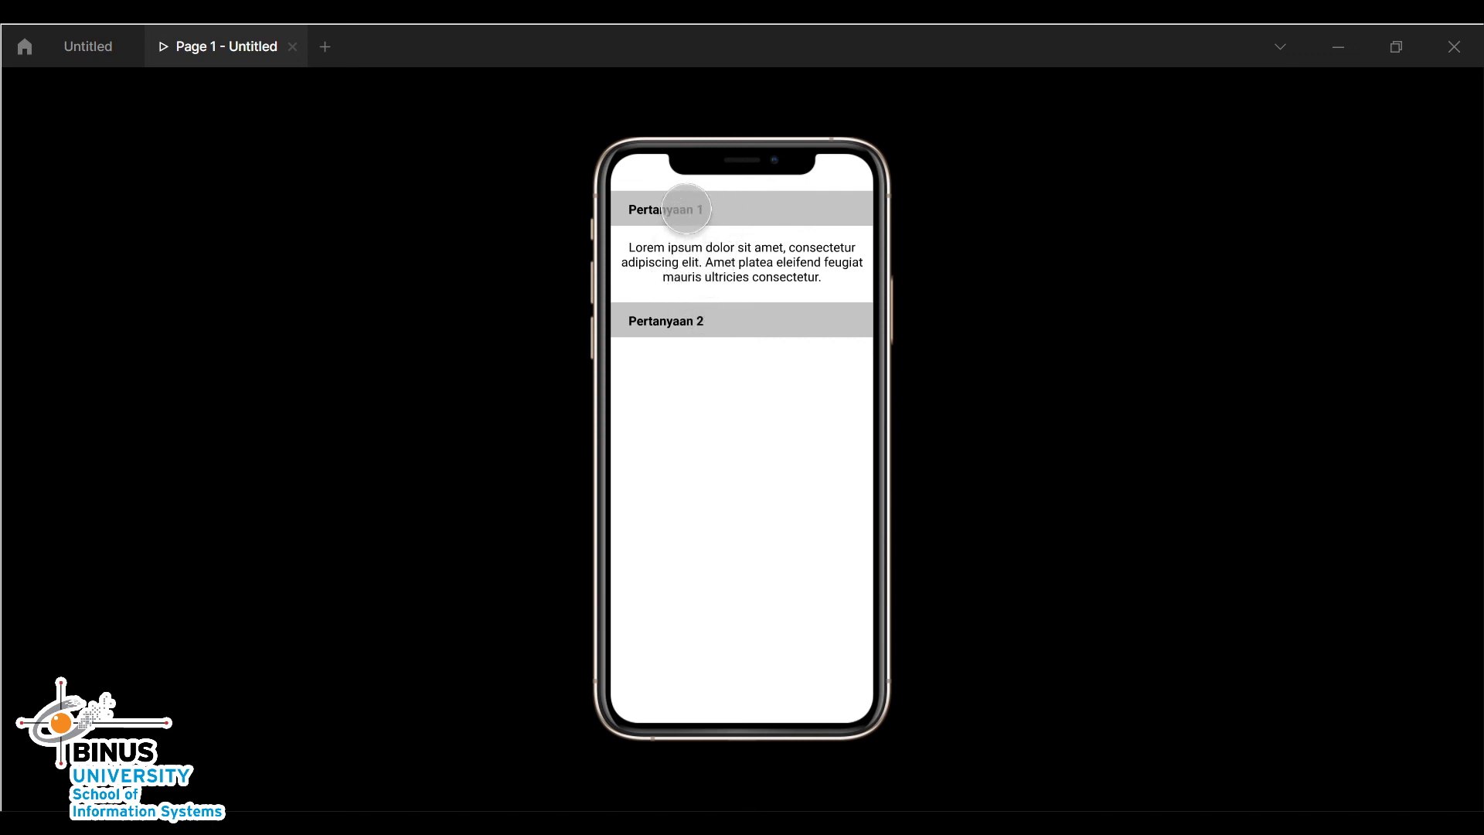
pyautogui.click(686, 209)
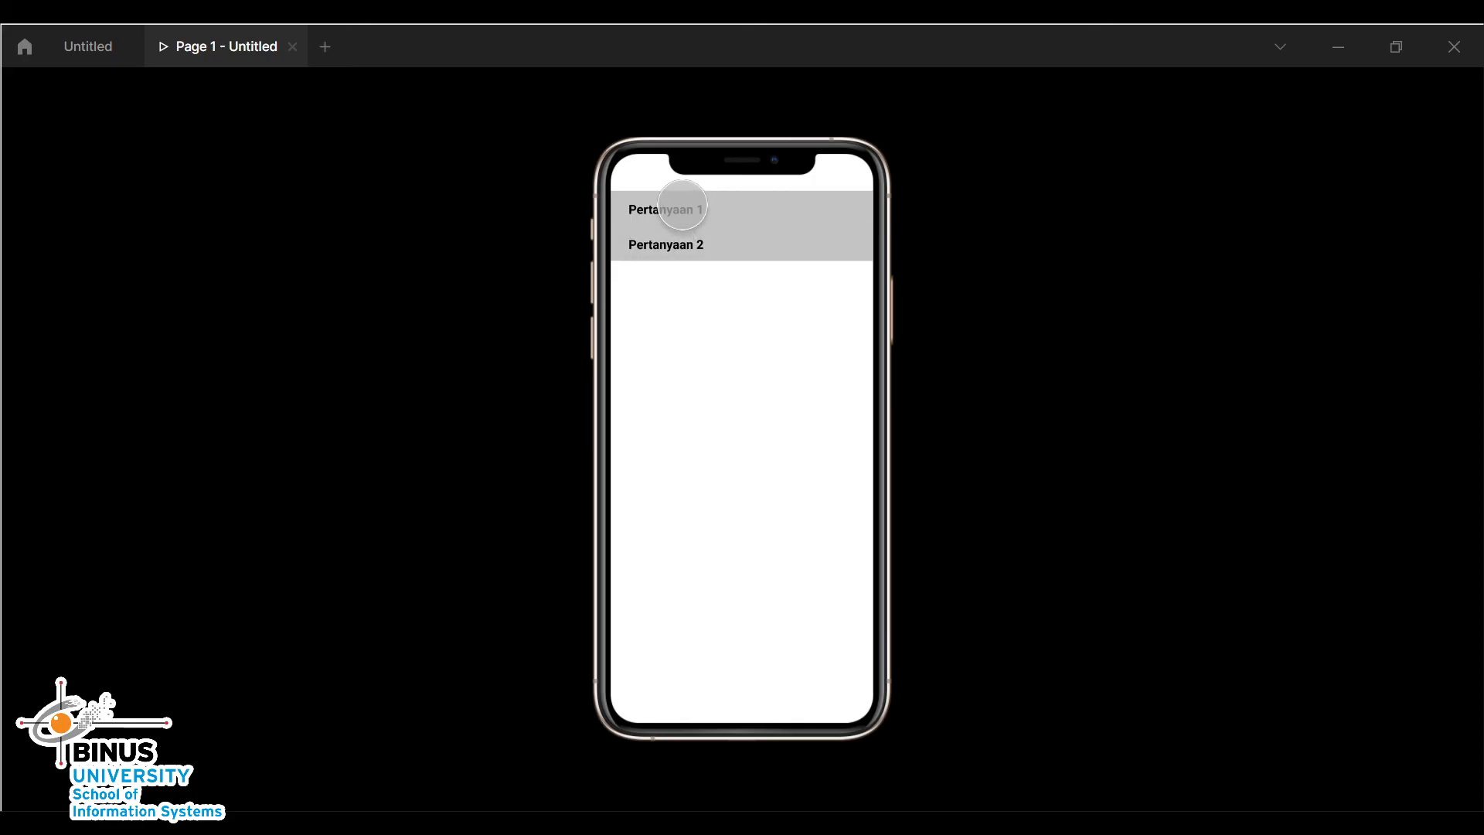